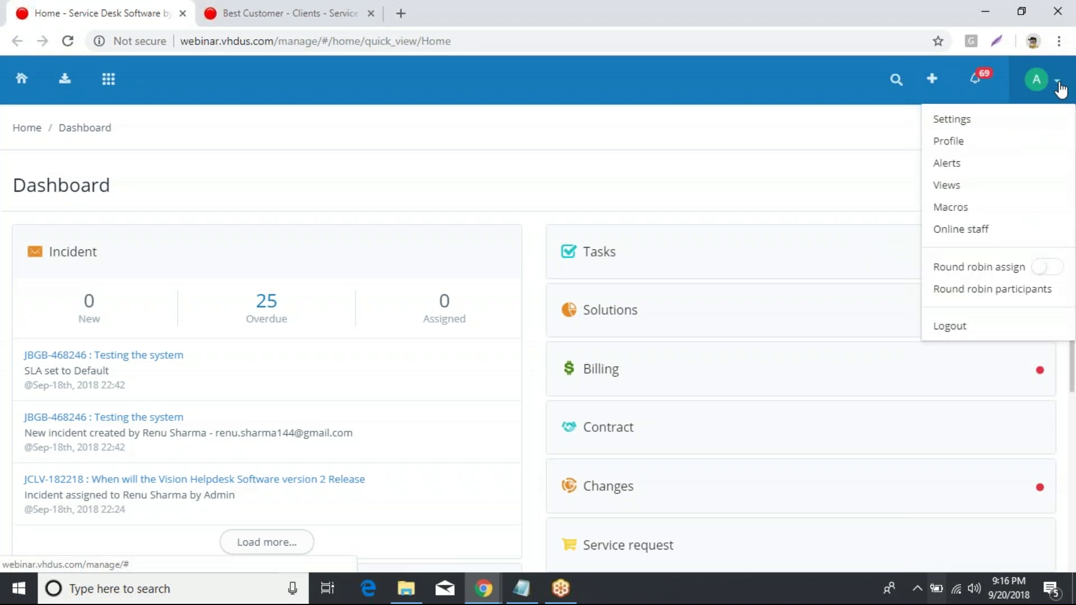
# Step: Open the form for adding a service category from the Service category settings under Module Properties
pyautogui.click(950, 121)
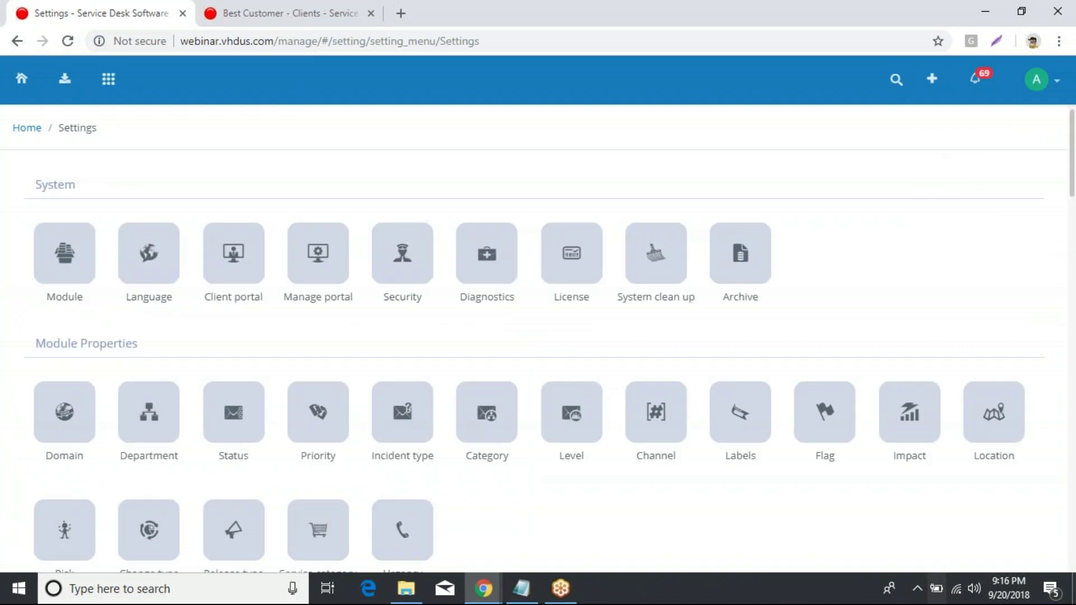
pyautogui.scroll(-2, 502, 203)
pyautogui.scroll(-1, 527, 242)
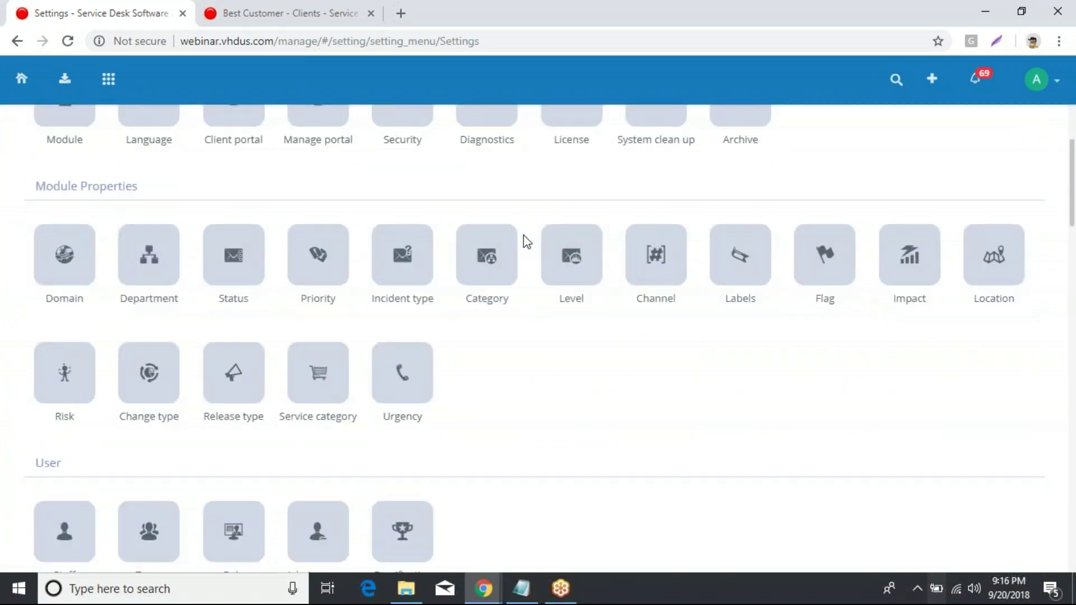
pyautogui.click(345, 386)
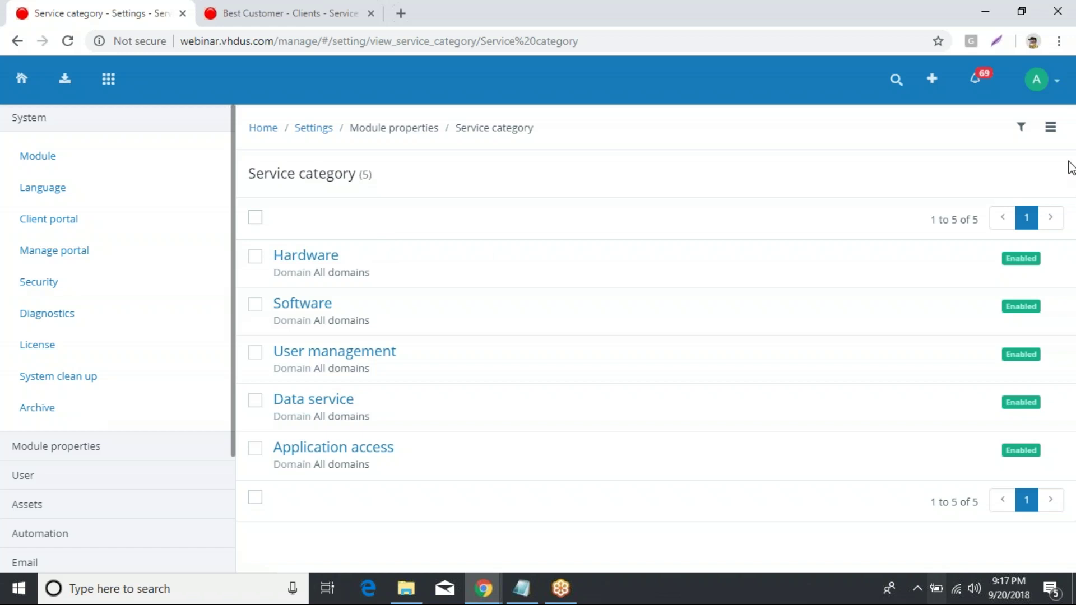
pyautogui.click(1050, 127)
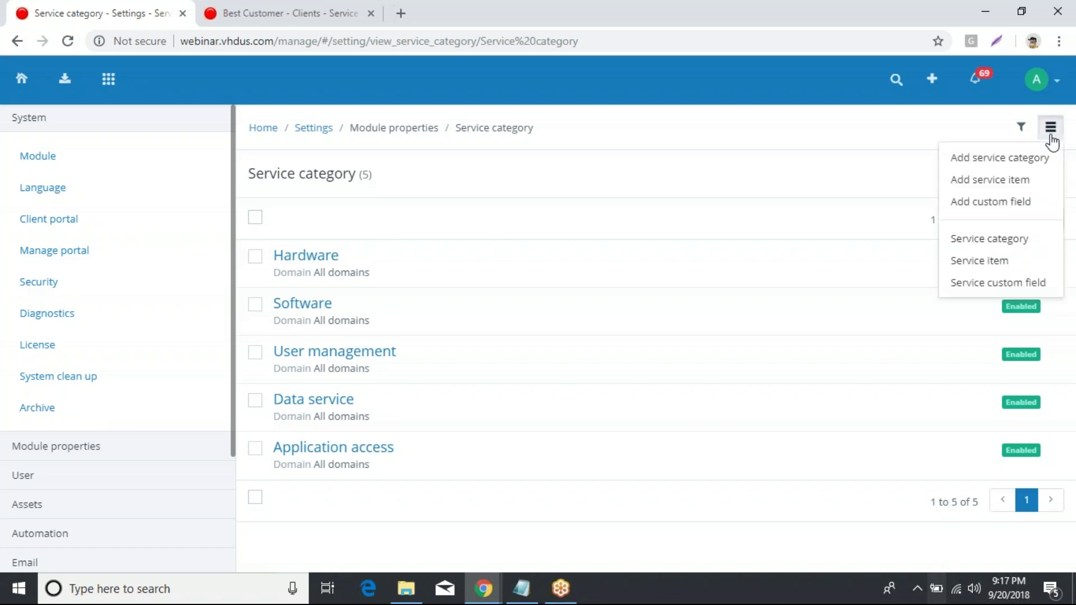
pyautogui.click(1003, 159)
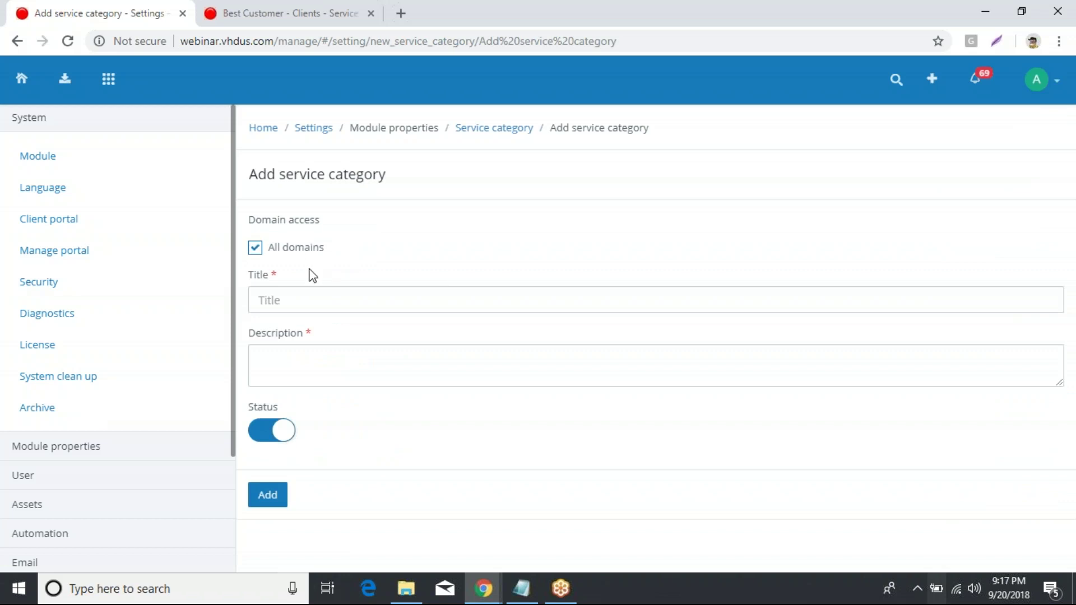
# Step: Add a service category for all domains with the title "security" and the description "security services"
pyautogui.click(256, 248)
pyautogui.click(258, 251)
pyautogui.click(322, 297)
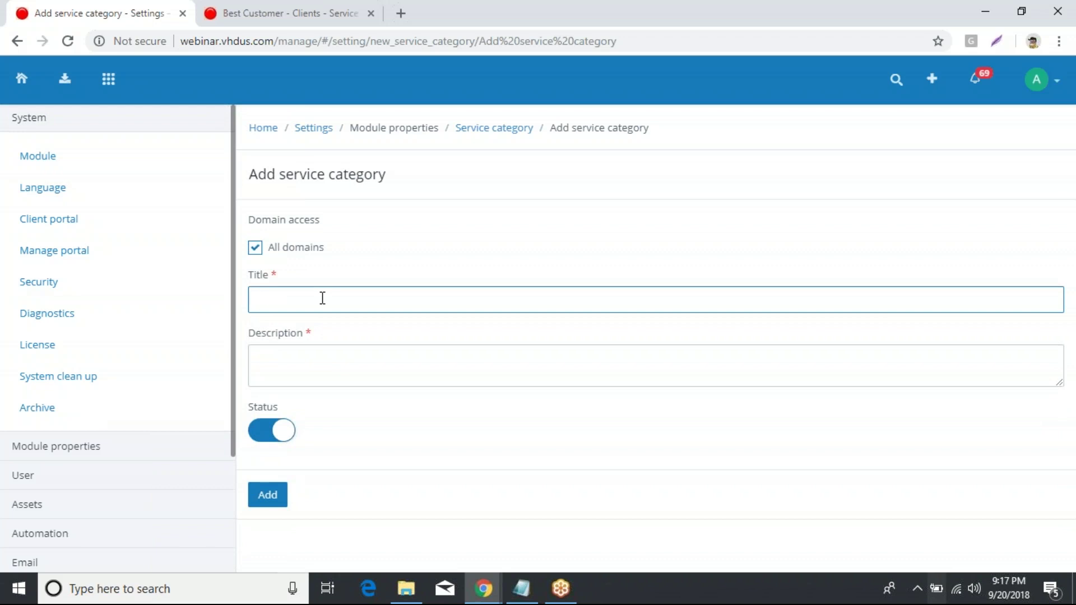
pyautogui.write('security')
pyautogui.moveTo(327, 297); pyautogui.dragTo(230, 297)
pyautogui.hotkey('ctrl', 'c')
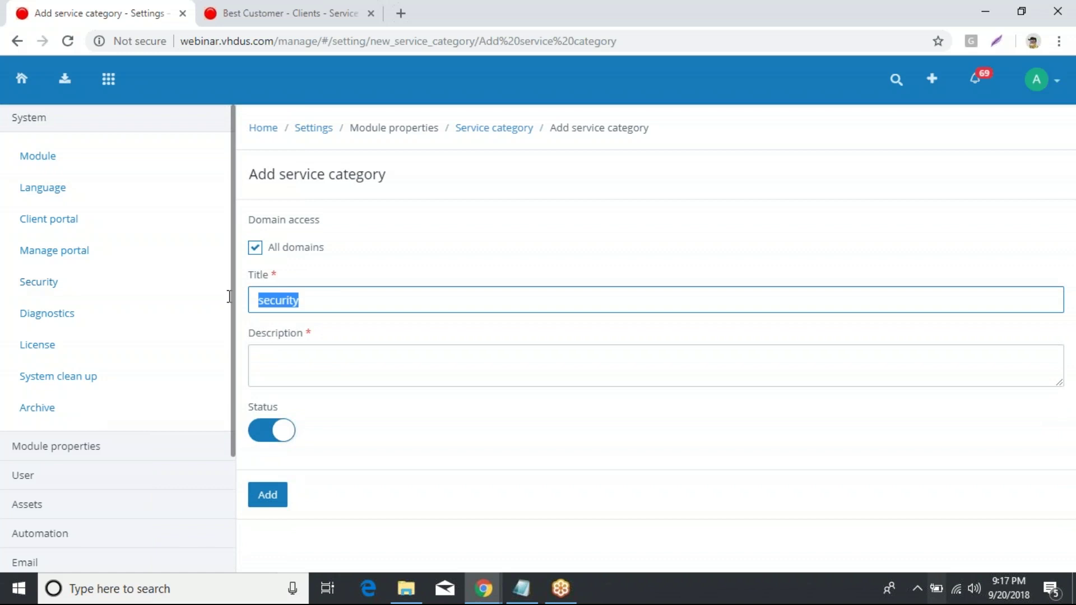
pyautogui.click(345, 373)
pyautogui.hotkey('ctrl', 'v')
pyautogui.write('service')
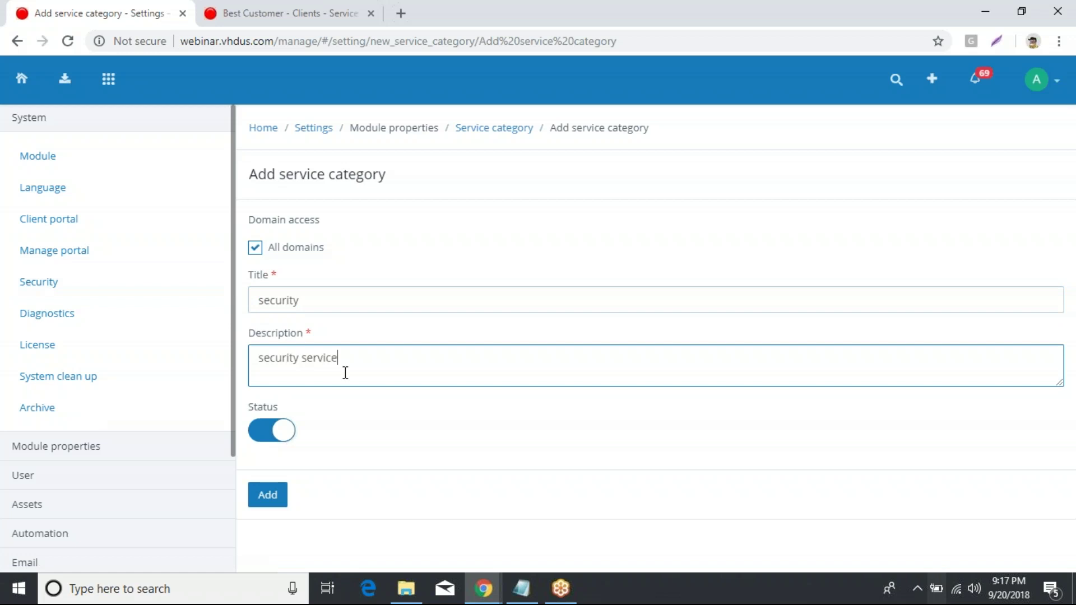
pyautogui.write('s')
pyautogui.click(268, 495)
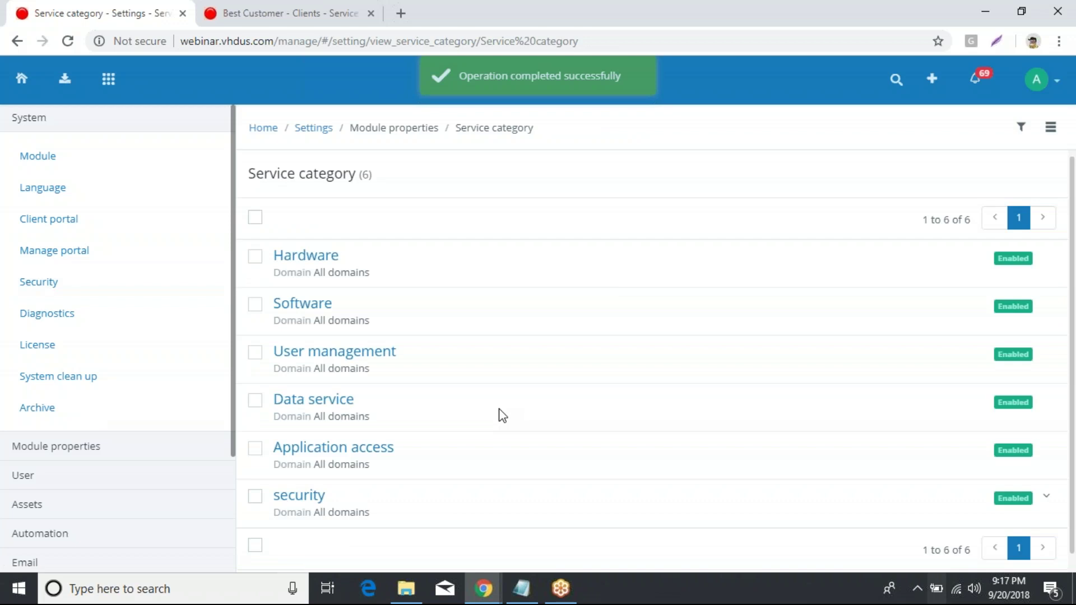
# Step: Open the form for adding a service item
pyautogui.scroll(-1, 515, 327)
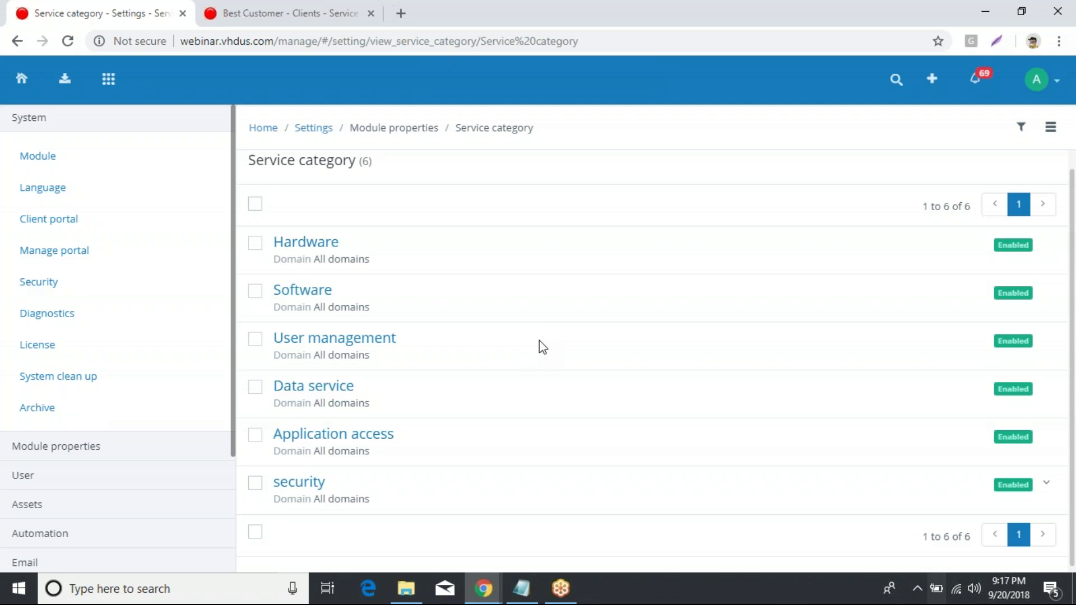
pyautogui.click(1049, 128)
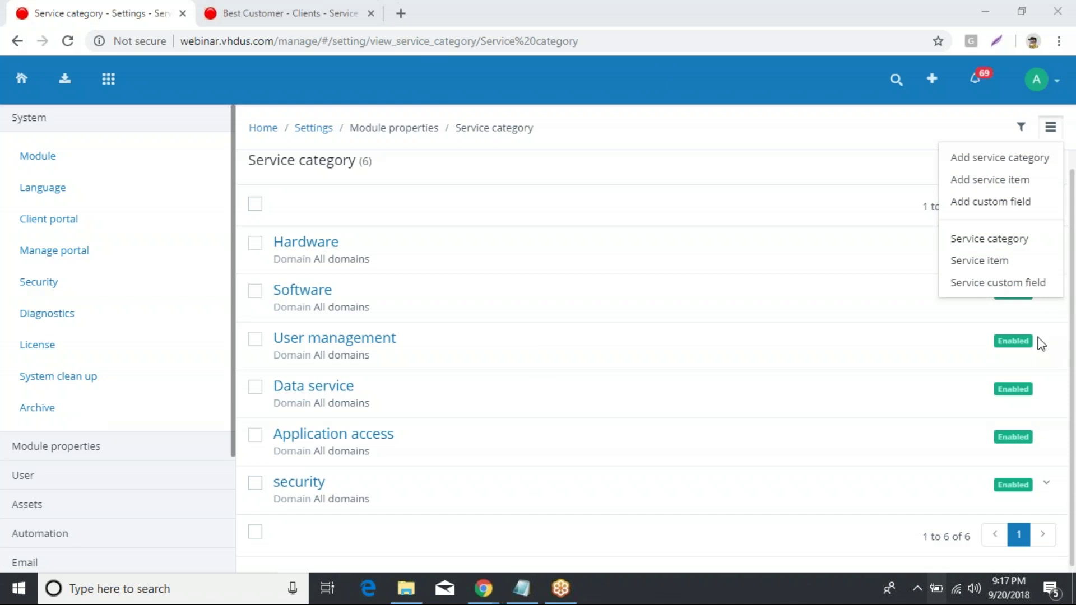
pyautogui.click(989, 180)
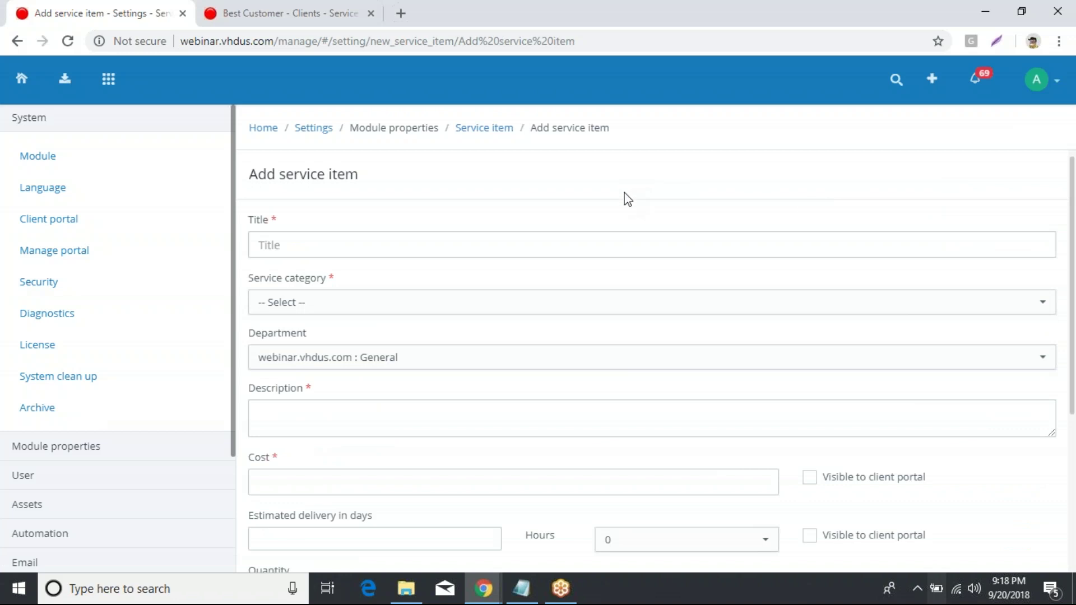
pyautogui.scroll(-1, 646, 388)
pyautogui.scroll(1, 646, 388)
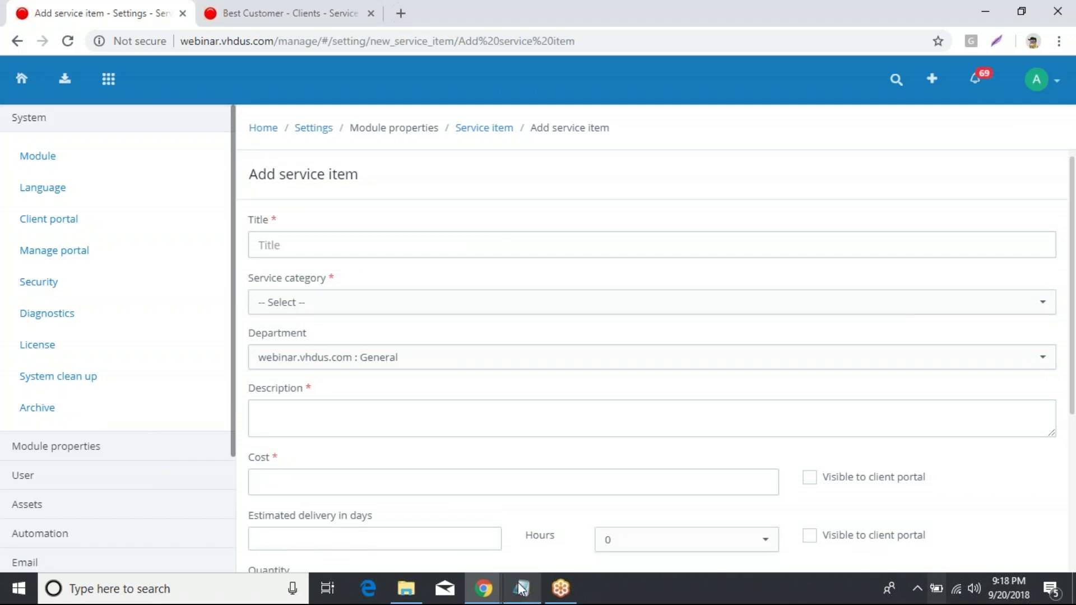
# Step: Copy "Server Backup Manager" from the Notepad notes into the service item's title
pyautogui.moveTo(521, 589)
pyautogui.click(555, 524)
pyautogui.moveTo(146, 287); pyautogui.dragTo(11, 287)
pyautogui.hotkey('ctrl', 'c')
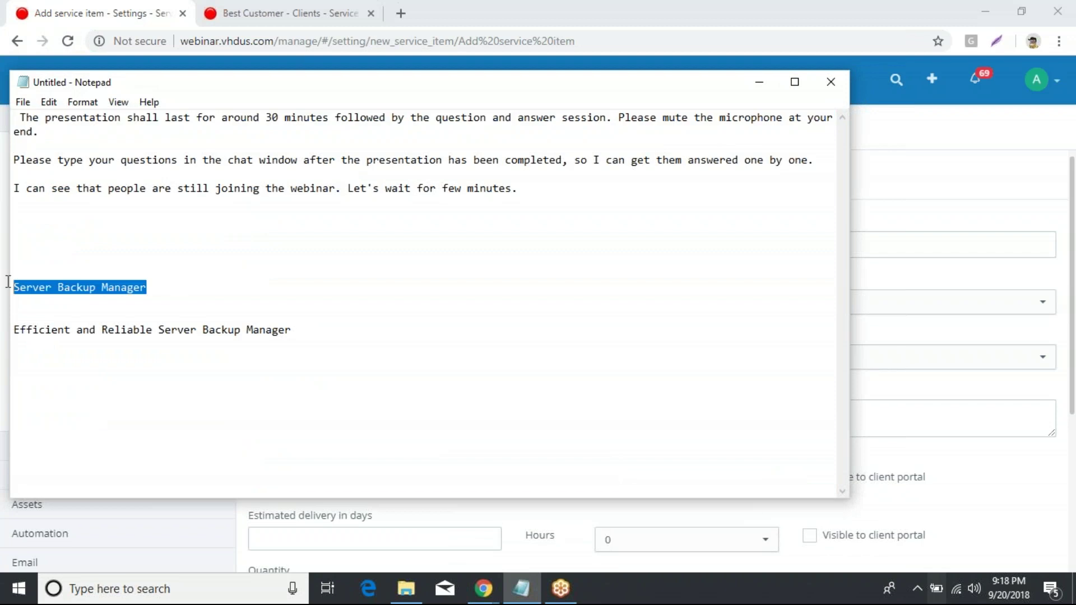
pyautogui.click(764, 82)
pyautogui.click(358, 251)
pyautogui.hotkey('ctrl', 'v')
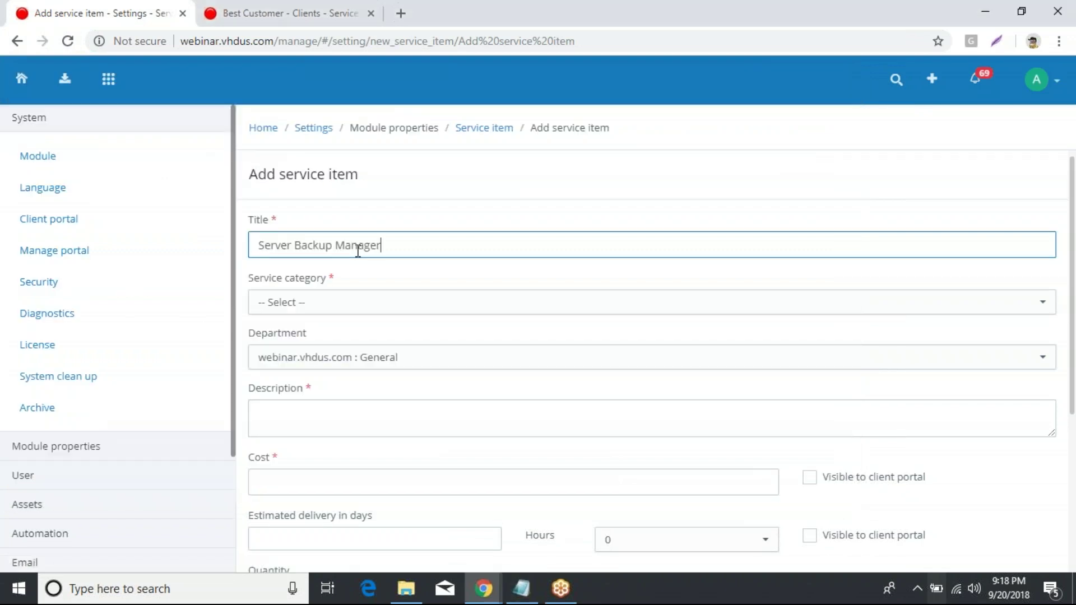
# Step: Assign the service item to the security category and the "webinar.vhdus.com : Service Request" department
pyautogui.click(420, 311)
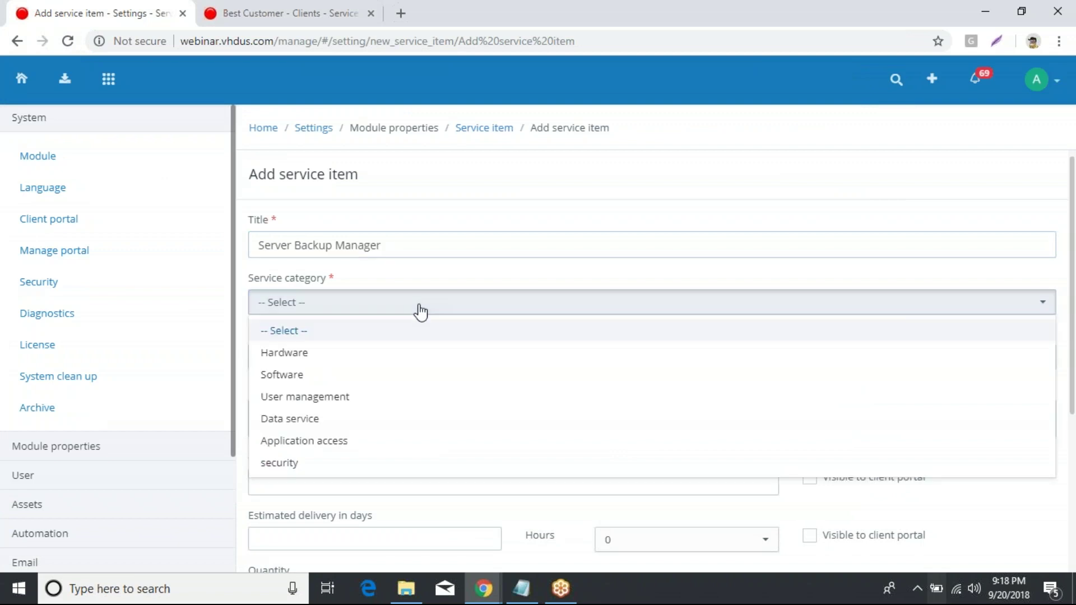
pyautogui.click(292, 463)
pyautogui.scroll(-1, 442, 329)
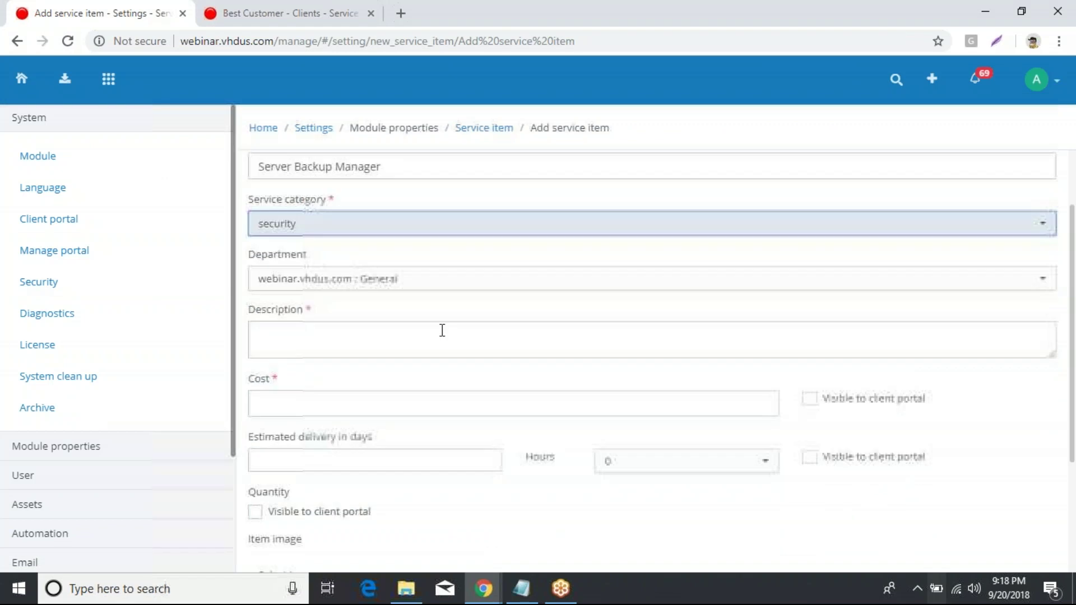
pyautogui.click(455, 282)
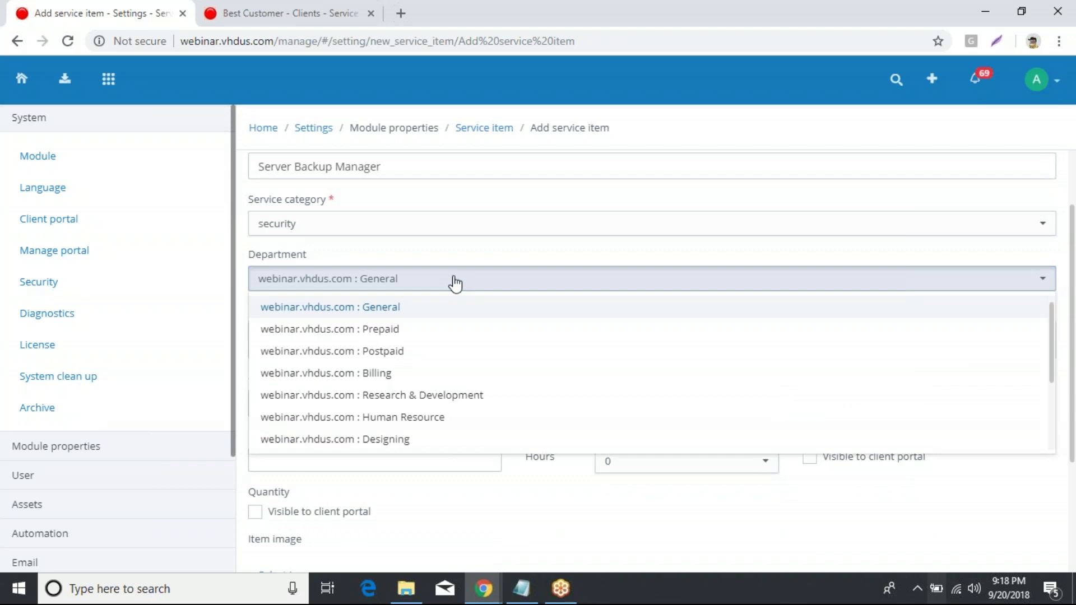
pyautogui.scroll(-2, 454, 374)
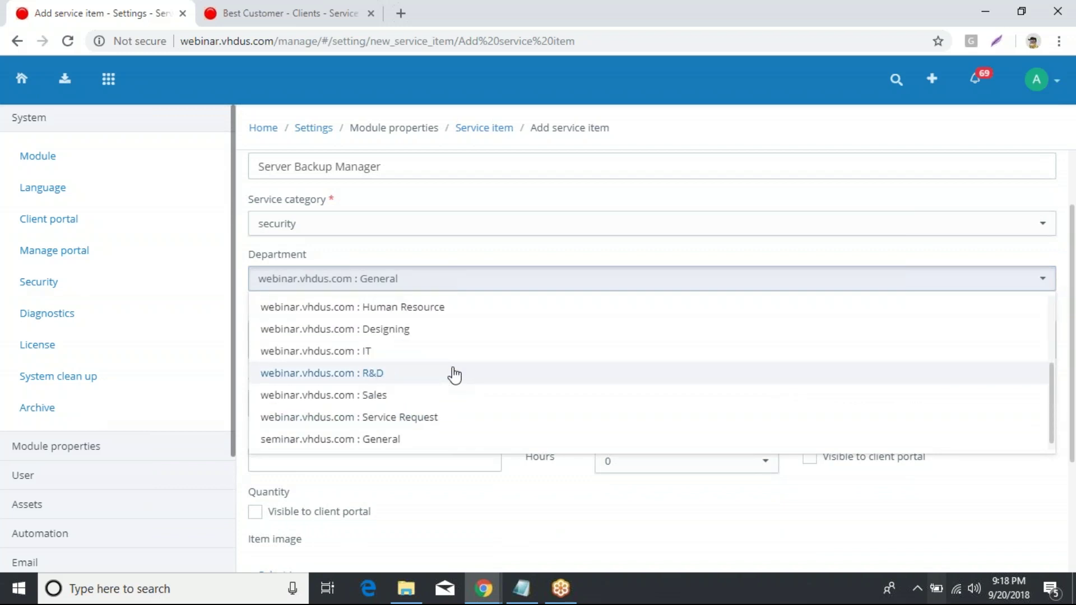
pyautogui.click(401, 418)
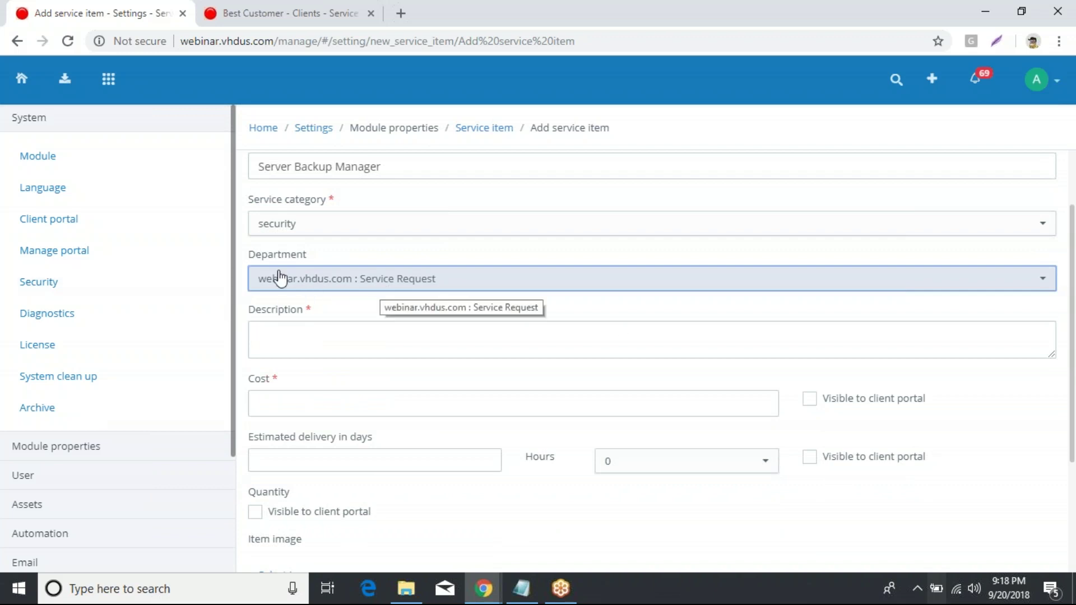
pyautogui.click(417, 335)
pyautogui.hotkey('ctrl', 'v')
pyautogui.press('Return')
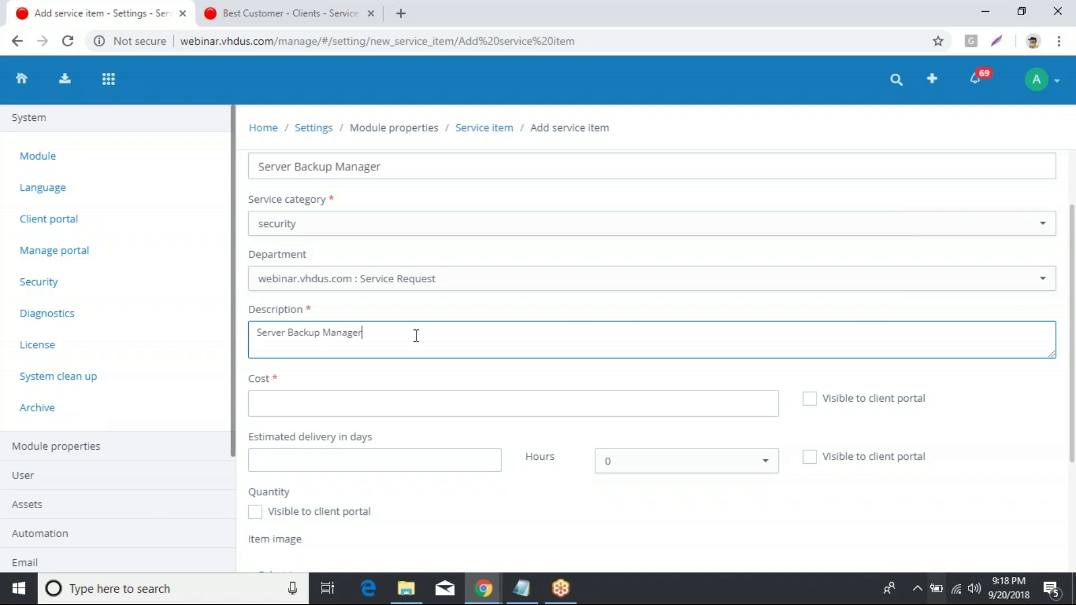
pyautogui.moveTo(400, 335); pyautogui.dragTo(112, 313)
pyautogui.press('BackSpace')
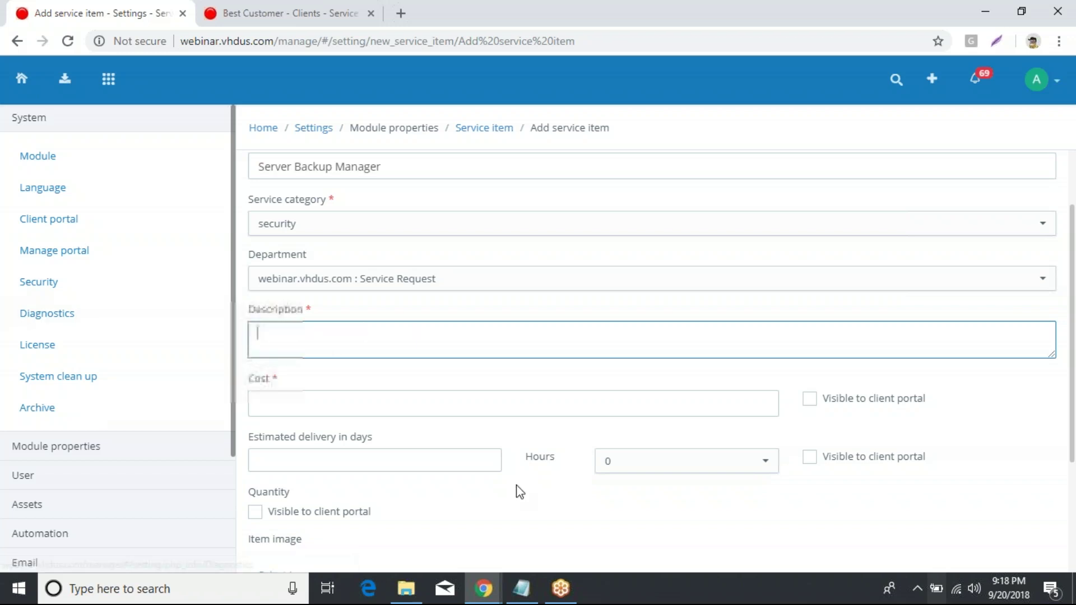
# Step: Copy "Efficient and Reliable Server Backup Manager" from the Notepad notes into the service item's description
pyautogui.click(521, 588)
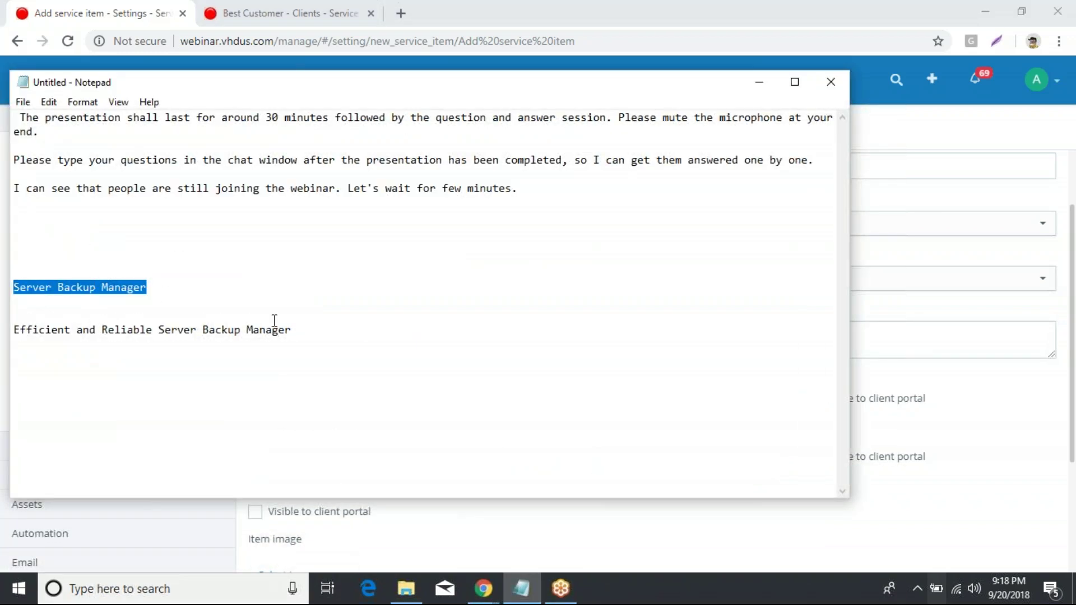
pyautogui.moveTo(340, 330); pyautogui.dragTo(8, 333)
pyautogui.hotkey('ctrl', 'c')
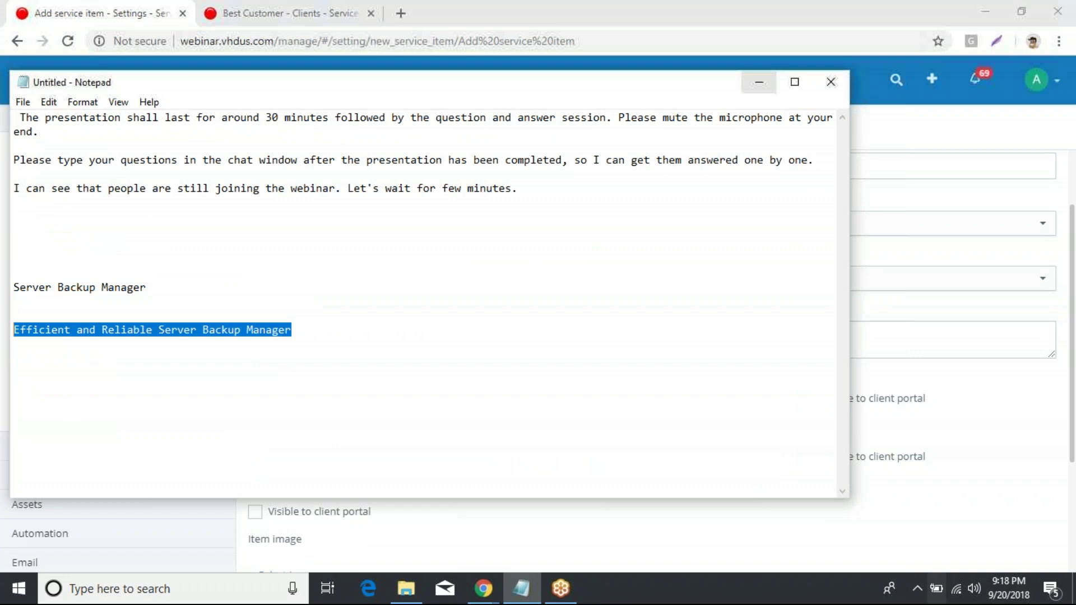
pyautogui.click(759, 82)
pyautogui.click(430, 353)
pyautogui.hotkey('ctrl', 'v')
# Step: Set the service item's cost to 20 and make the cost visible to the client portal
pyautogui.click(464, 404)
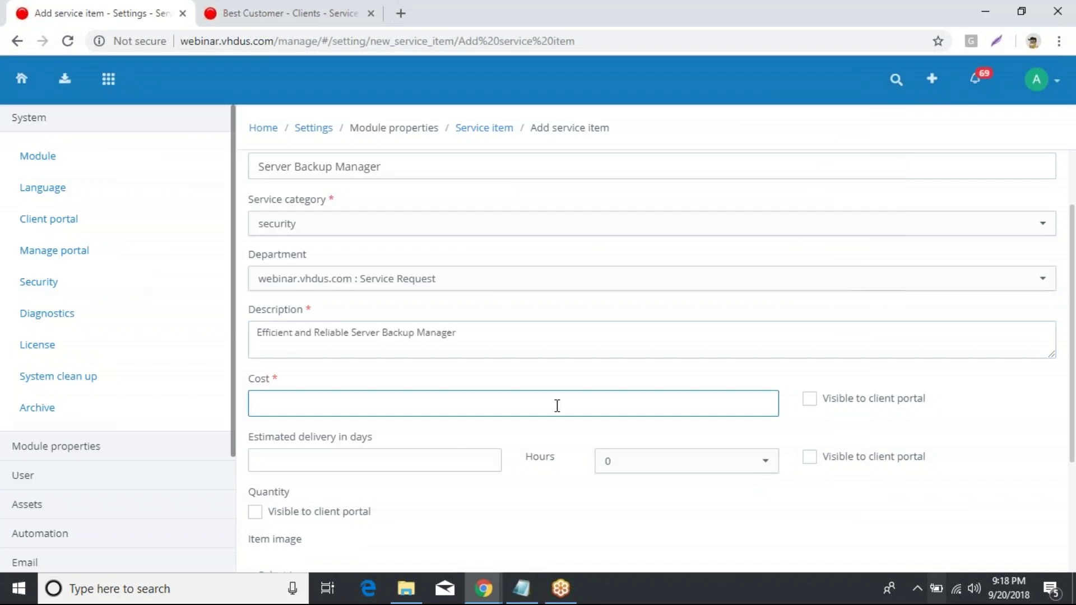
pyautogui.scroll(2, 557, 405)
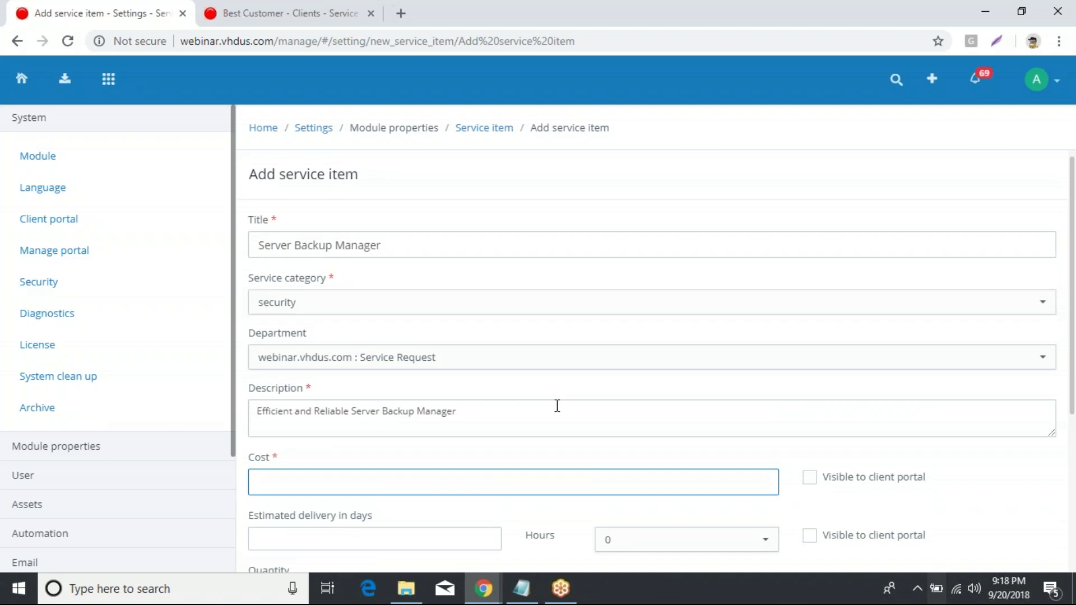
pyautogui.write('20')
pyautogui.scroll(-3, 555, 449)
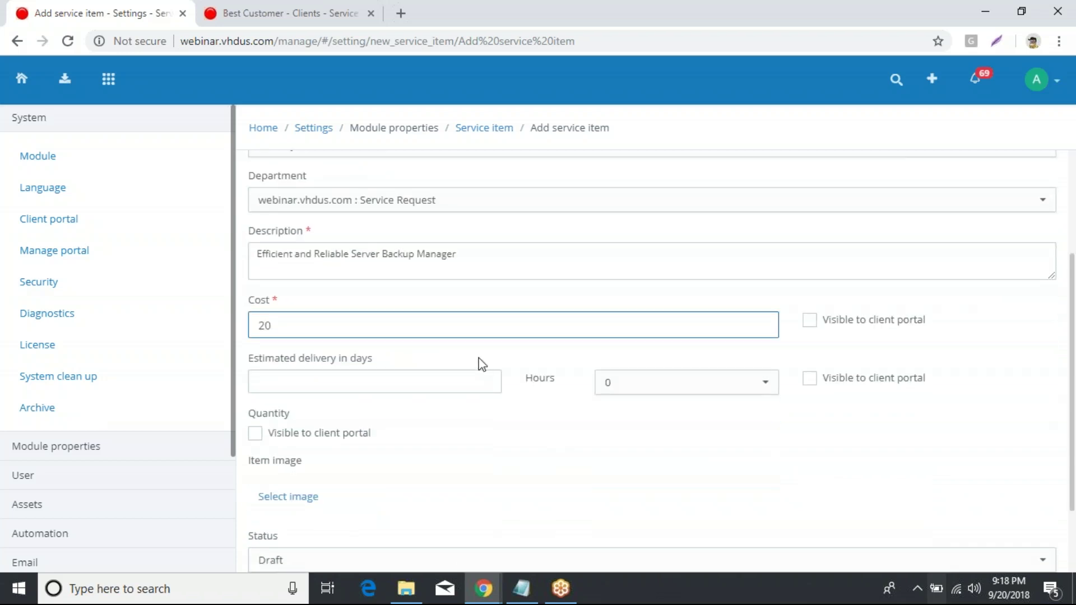
pyautogui.click(809, 322)
# Step: Set the estimated delivery to 5 hours and make both the delivery estimate and the quantity visible to the client portal
pyautogui.scroll(-1, 808, 323)
pyautogui.scroll(-1, 310, 318)
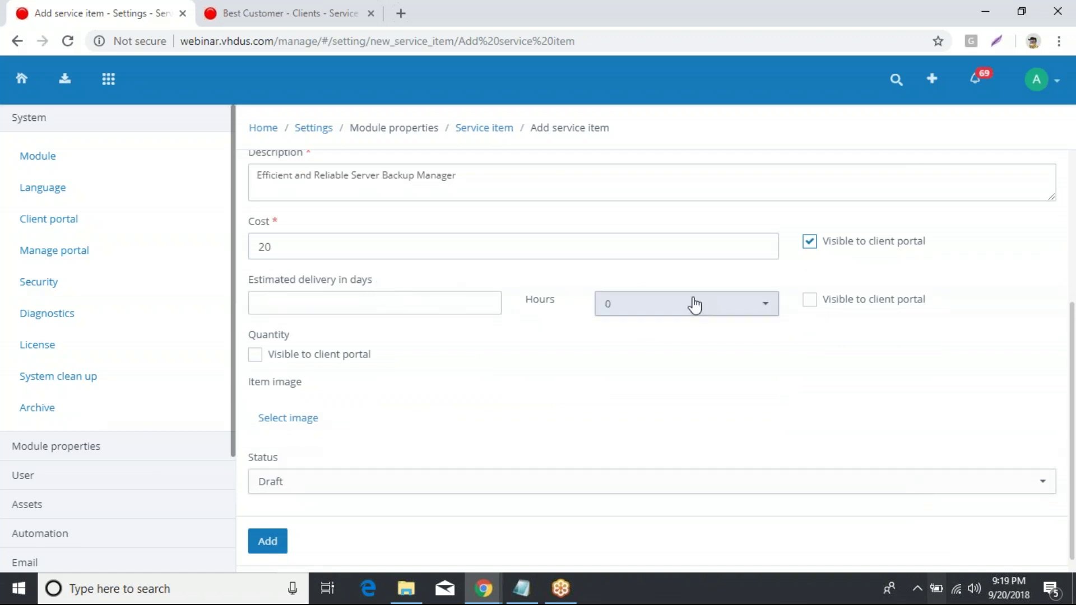
pyautogui.click(752, 313)
pyautogui.click(612, 486)
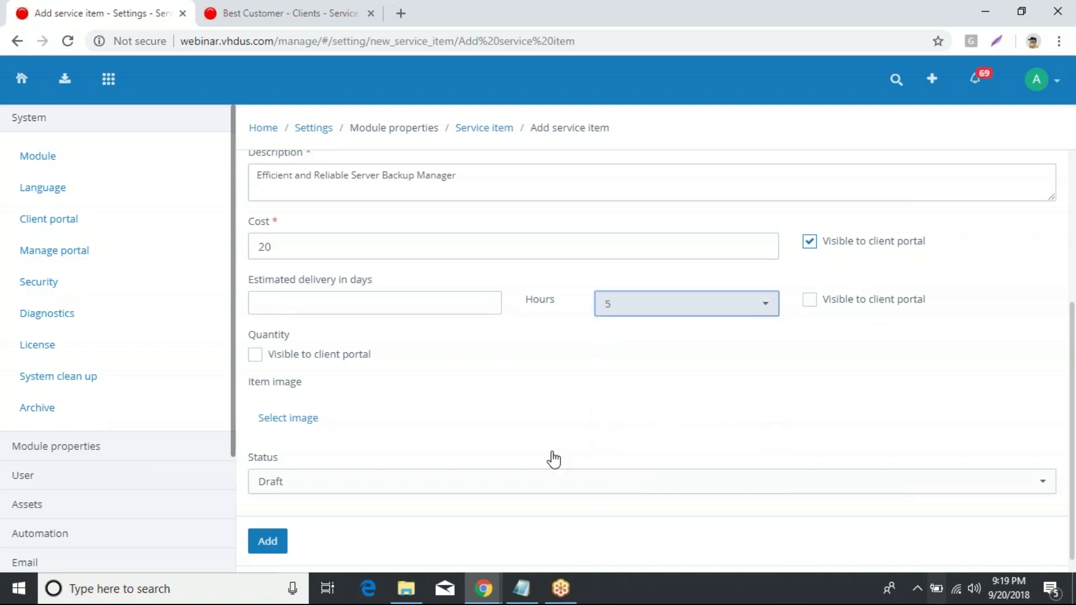
pyautogui.click(289, 297)
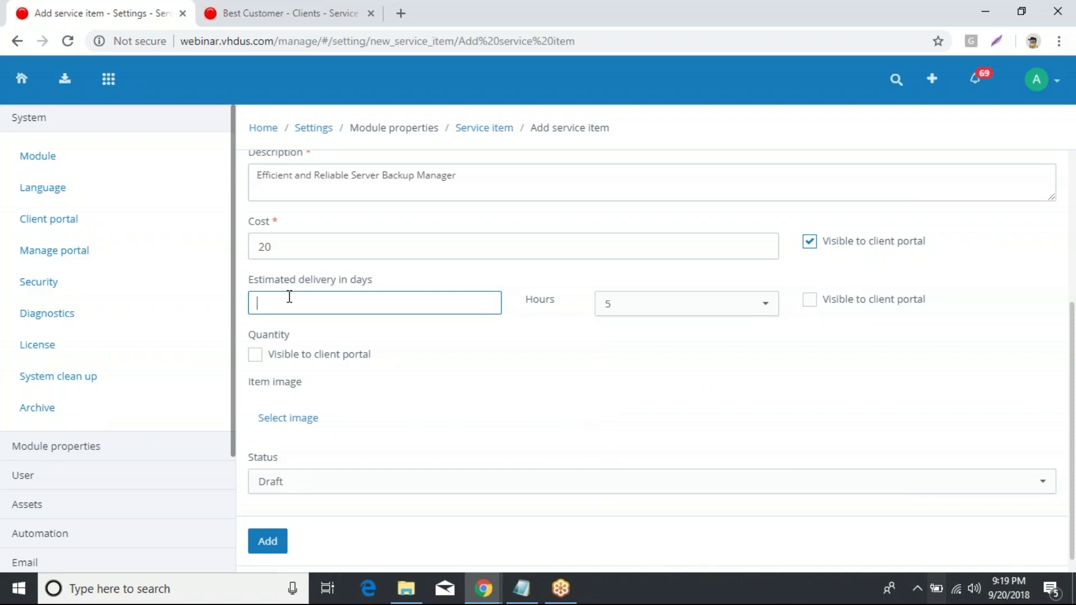
pyautogui.click(816, 306)
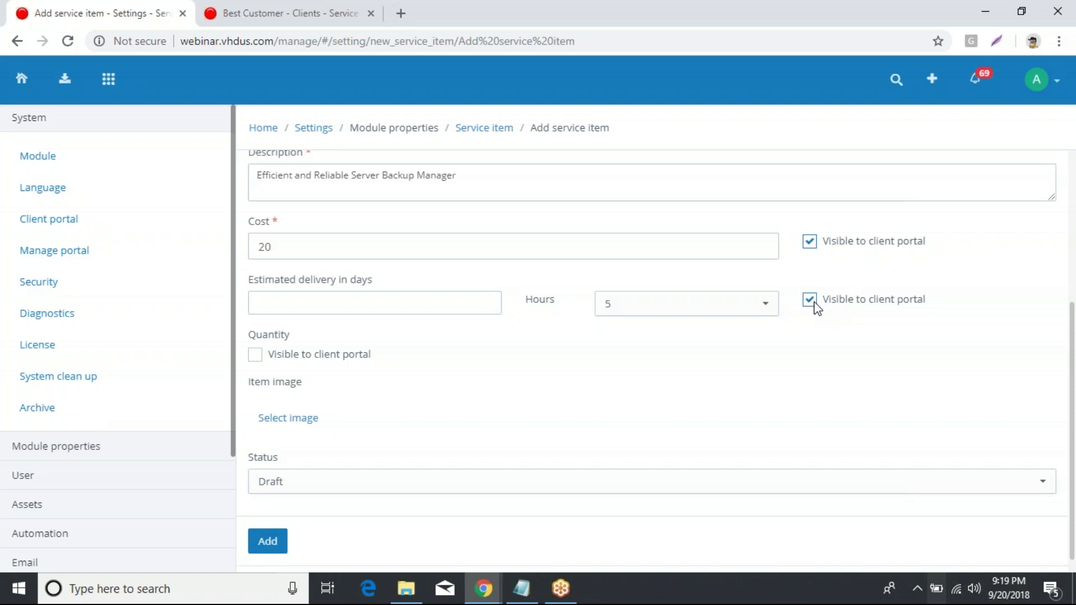
pyautogui.scroll(-1, 483, 408)
pyautogui.click(256, 348)
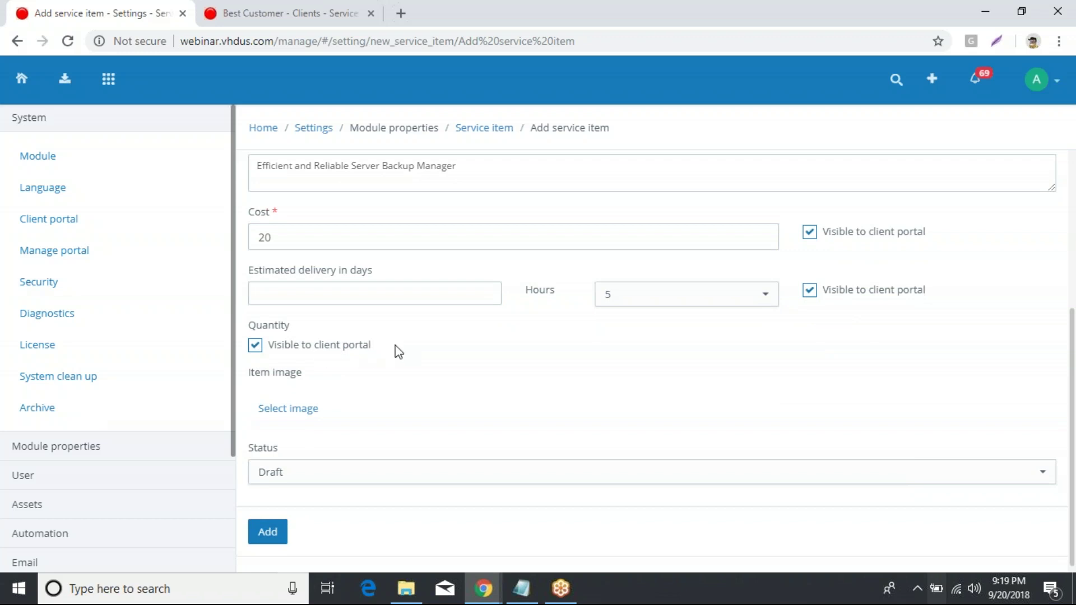
# Step: Choose the "Backup drive" picture from the "Service Catalog the realway" Data Service folder as the service item's image
pyautogui.click(315, 414)
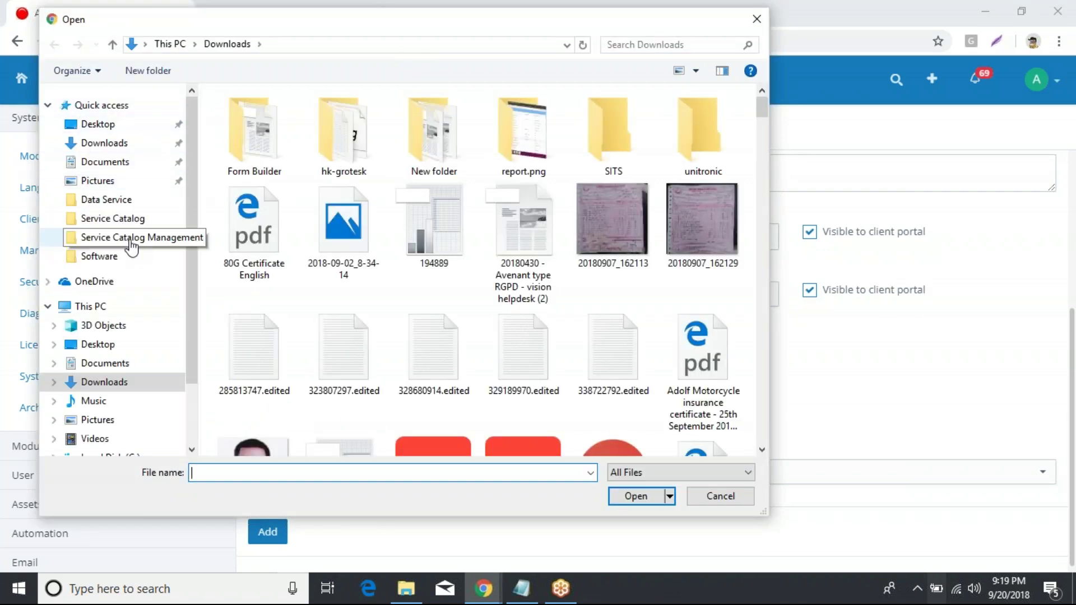
pyautogui.click(130, 220)
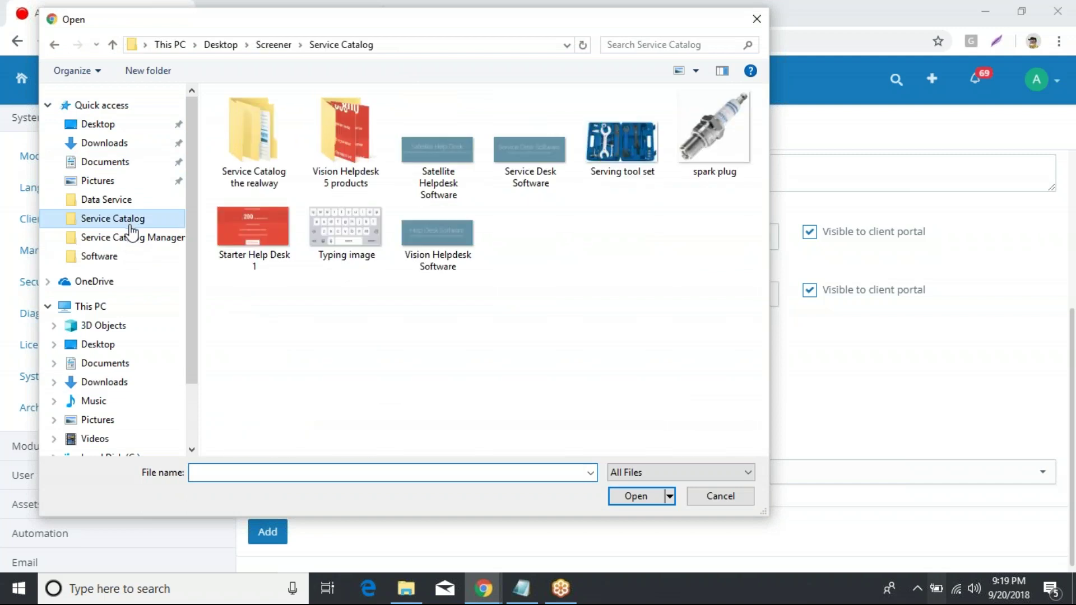
pyautogui.click(132, 238)
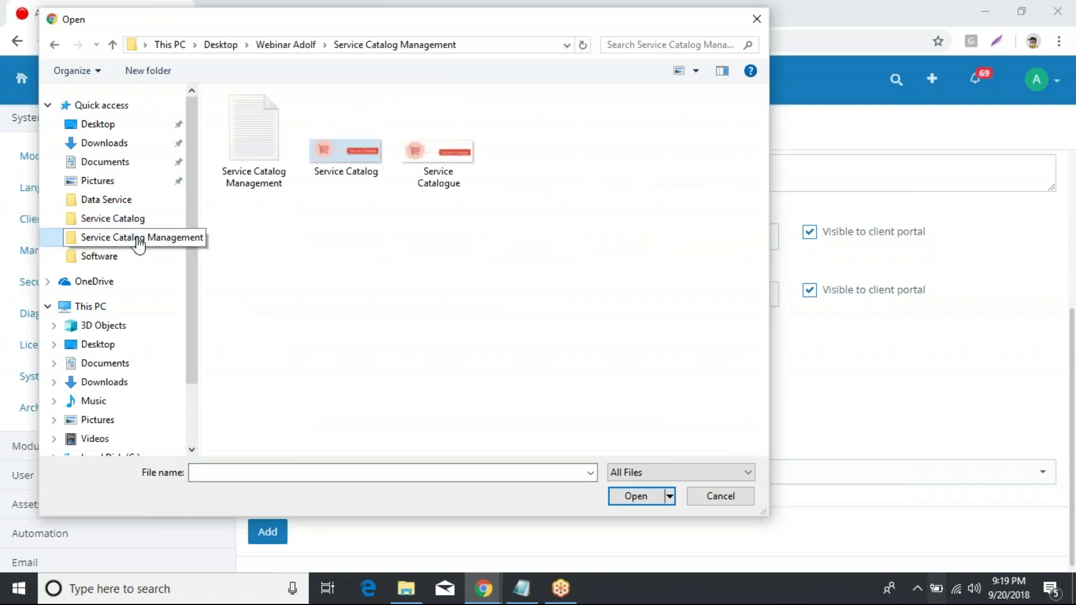
pyautogui.click(115, 219)
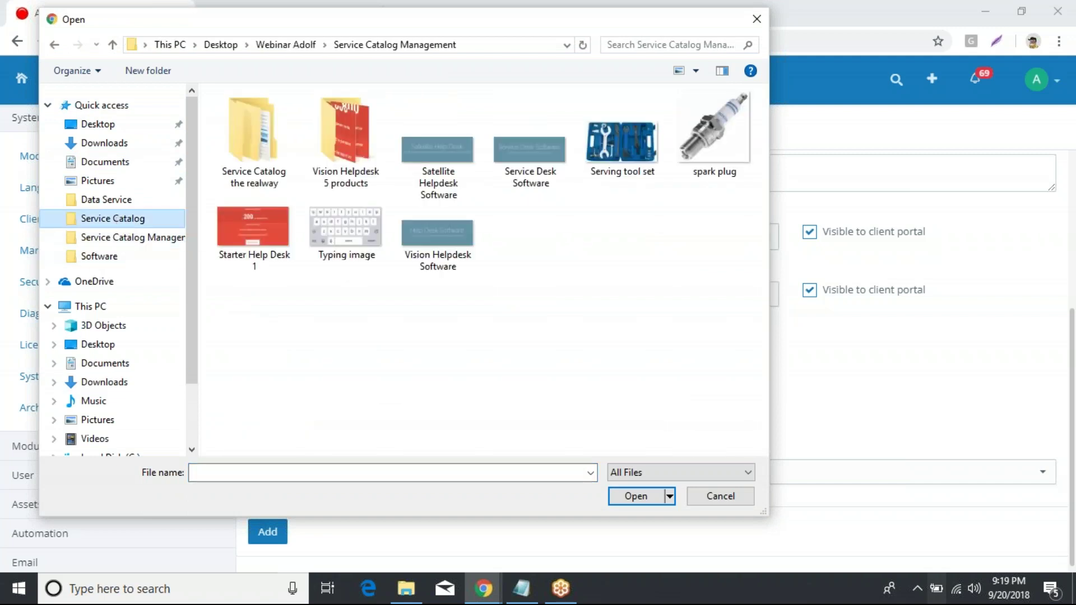
pyautogui.doubleClick(271, 134)
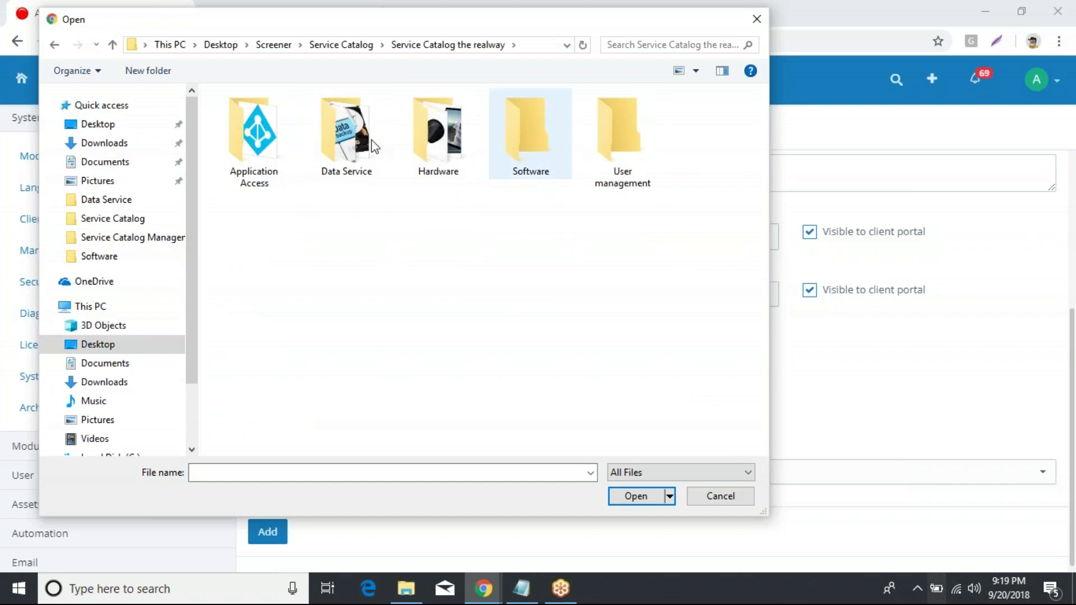
pyautogui.doubleClick(352, 143)
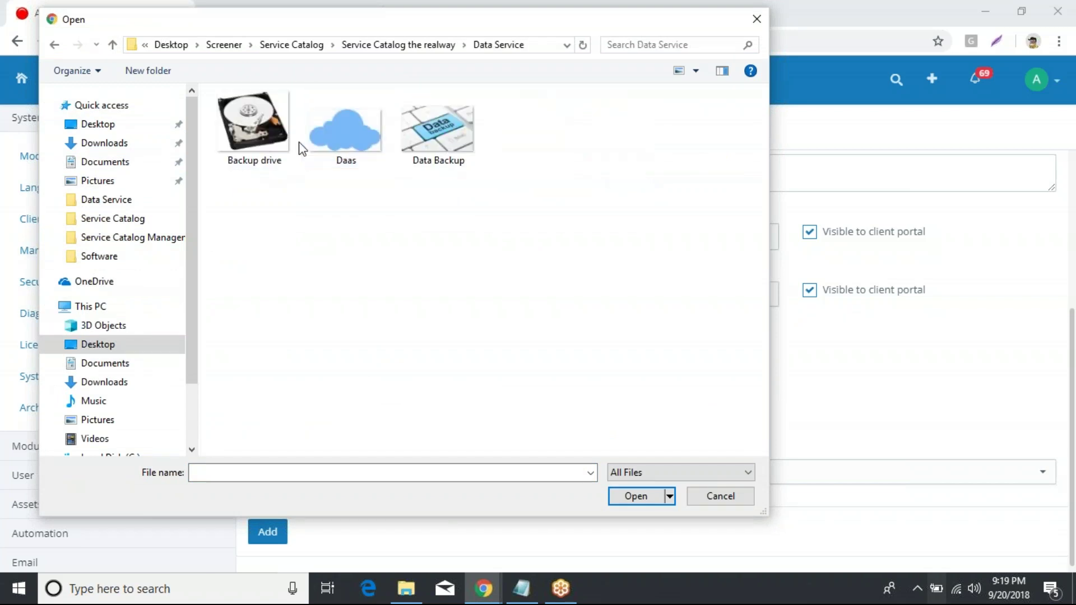
pyautogui.click(271, 138)
pyautogui.click(642, 495)
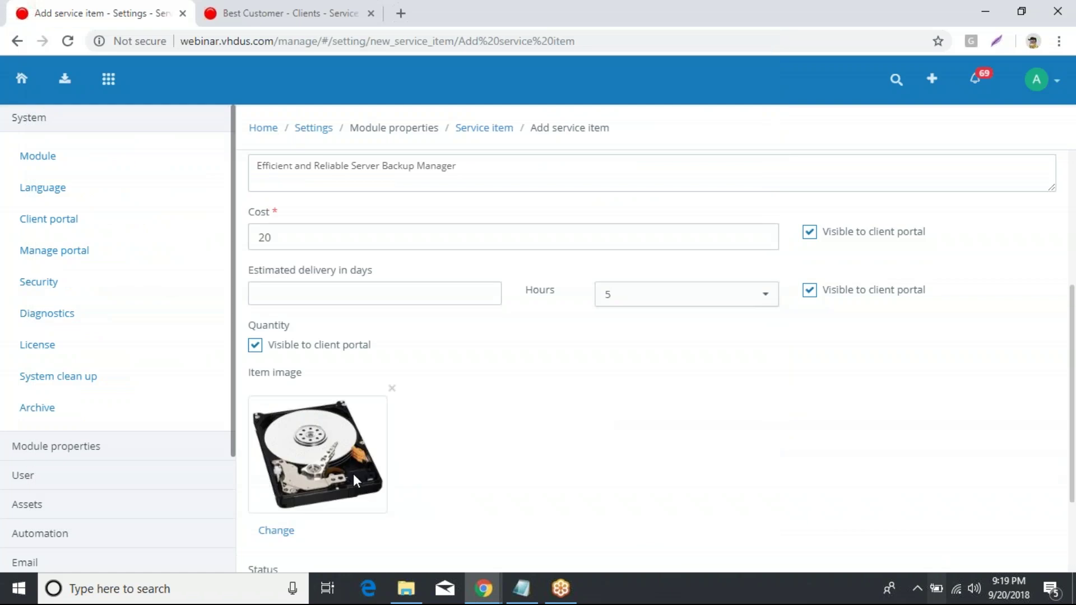
# Step: Set the service item's status to Published, add the item, and check the service item list
pyautogui.scroll(-2, 322, 550)
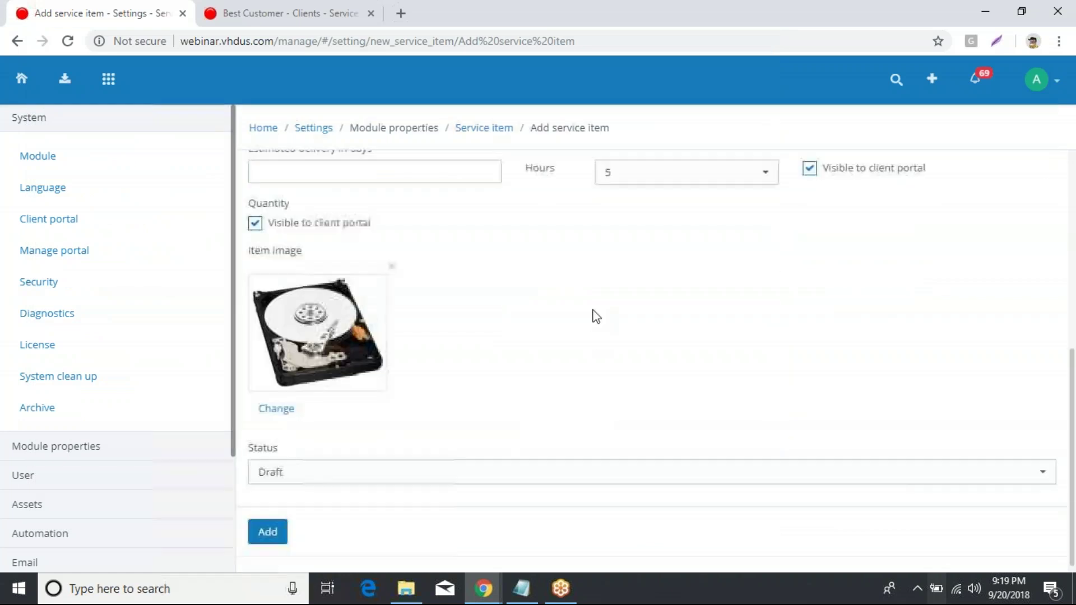
pyautogui.click(361, 485)
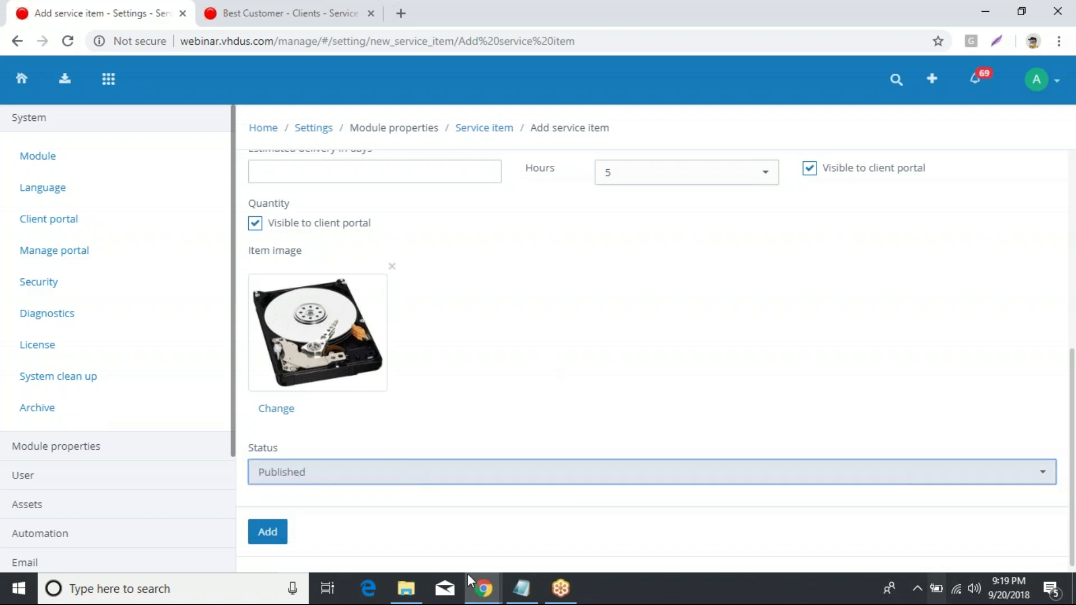
pyautogui.click(269, 536)
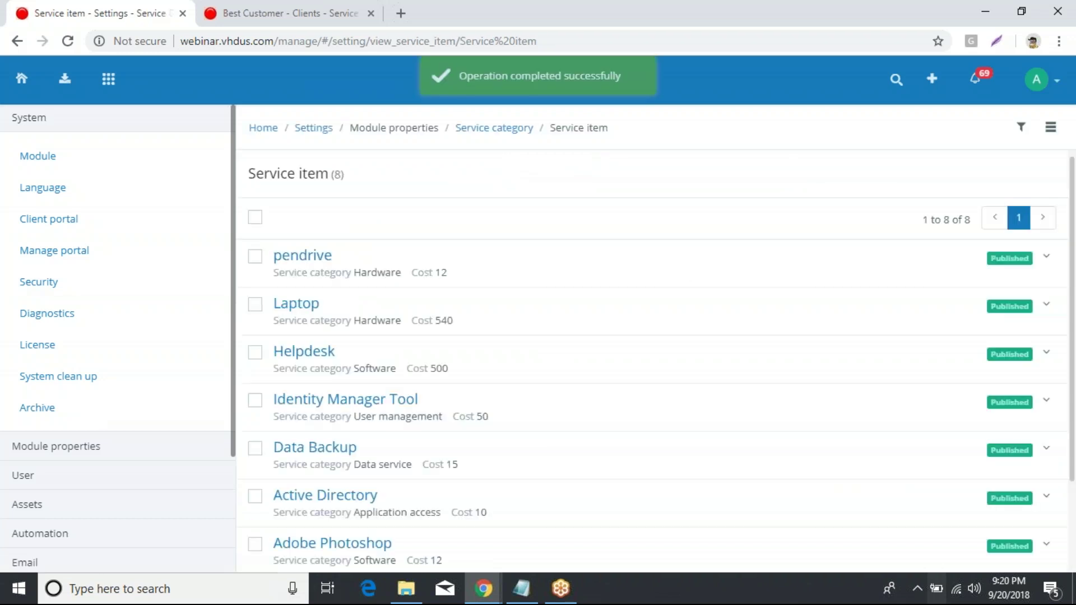
pyautogui.scroll(-2, 501, 349)
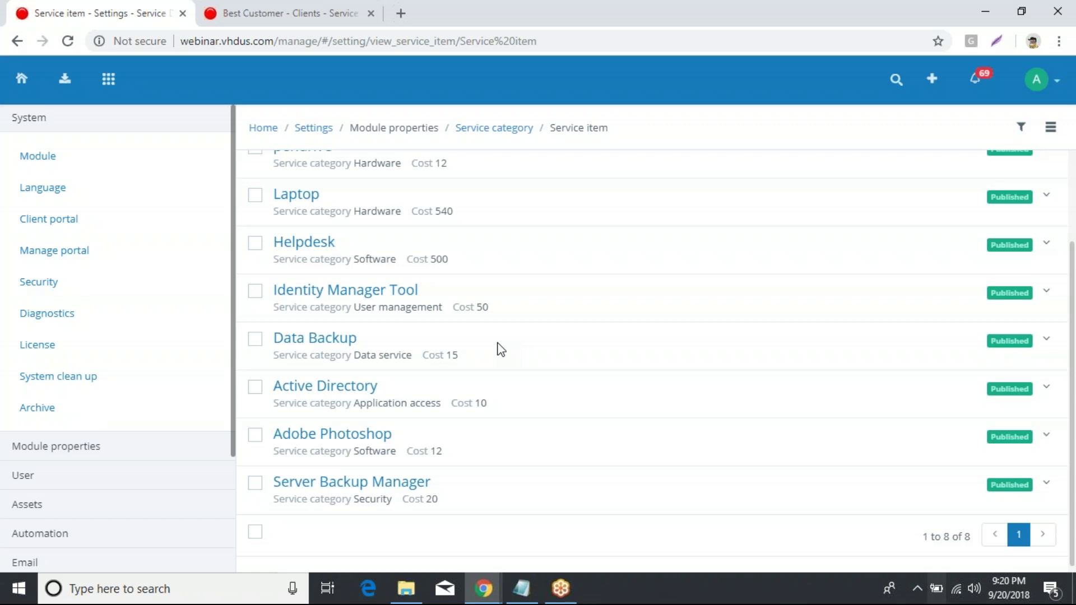
pyautogui.scroll(2, 501, 349)
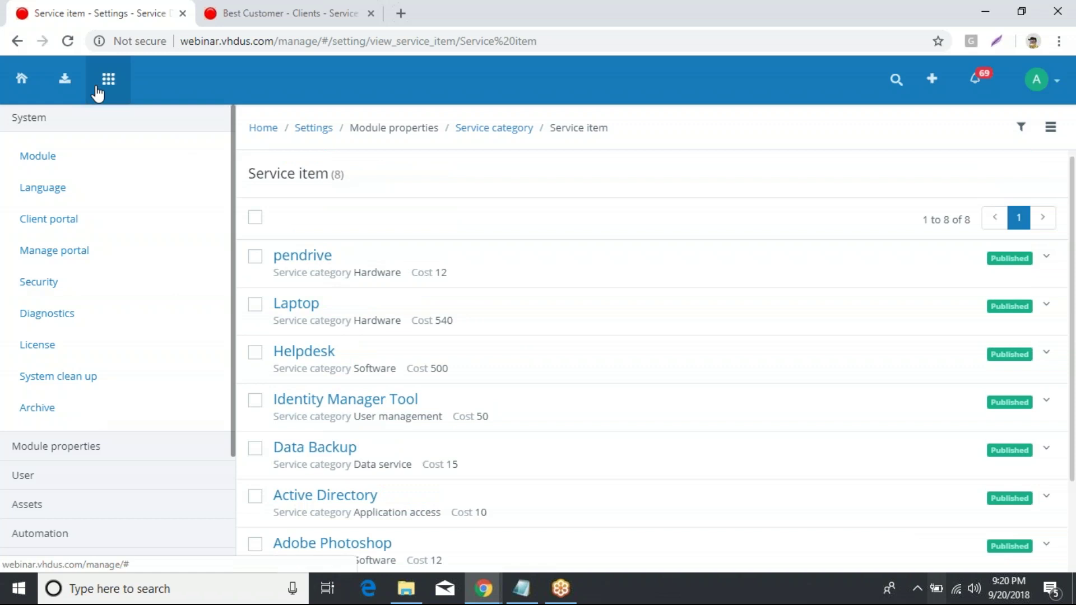
# Step: Open the Client portal settings in a new tab and check the Service catalog option under Display pages
pyautogui.click(1056, 83)
pyautogui.click(967, 119)
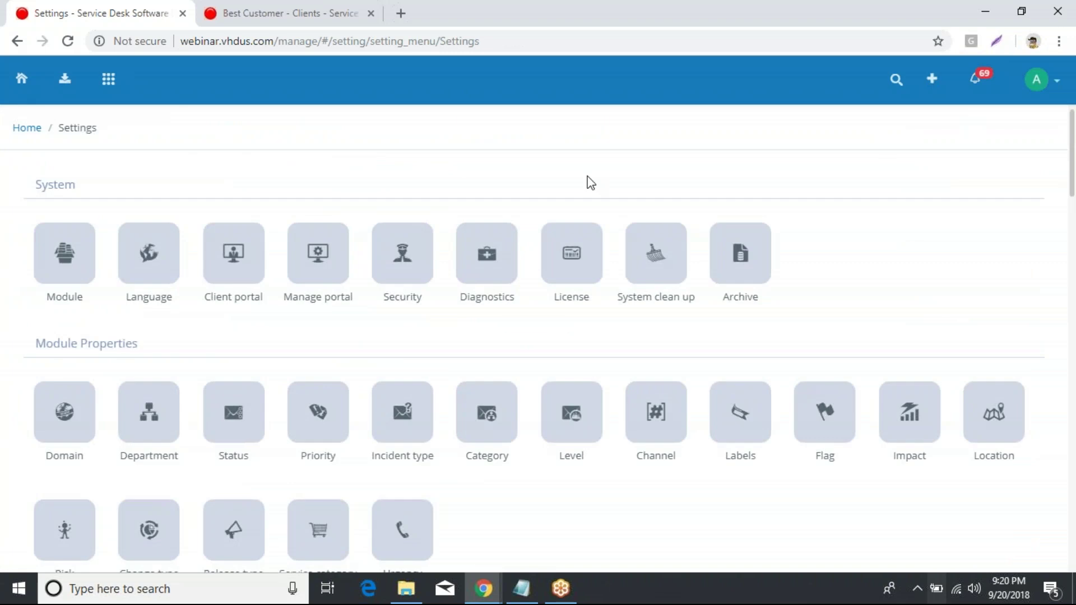
pyautogui.rightClick(246, 254)
pyautogui.click(316, 265)
pyautogui.click(296, 14)
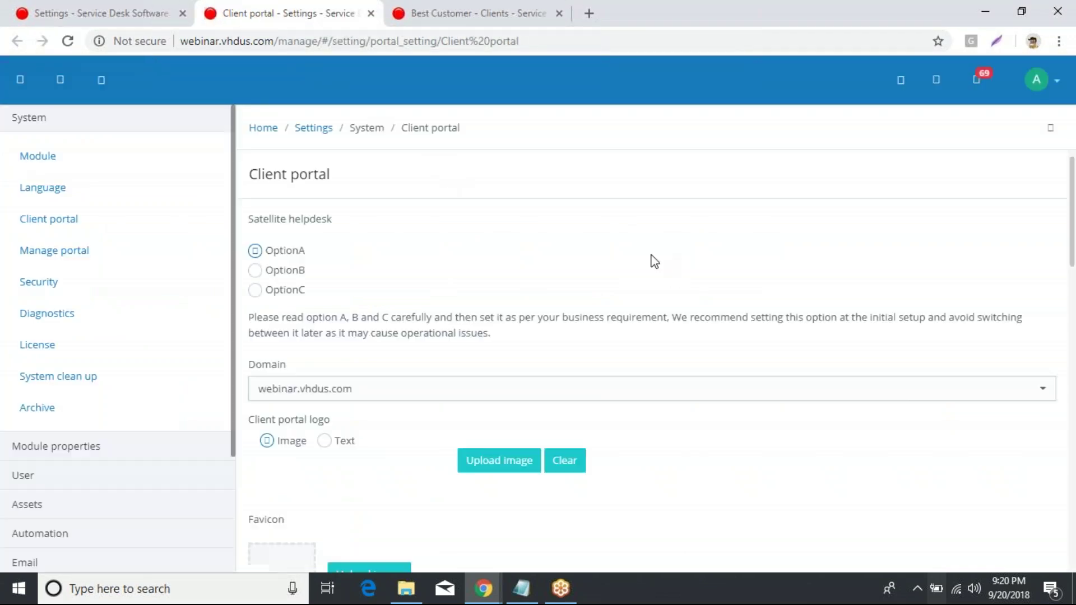
pyautogui.scroll(-10, 653, 305)
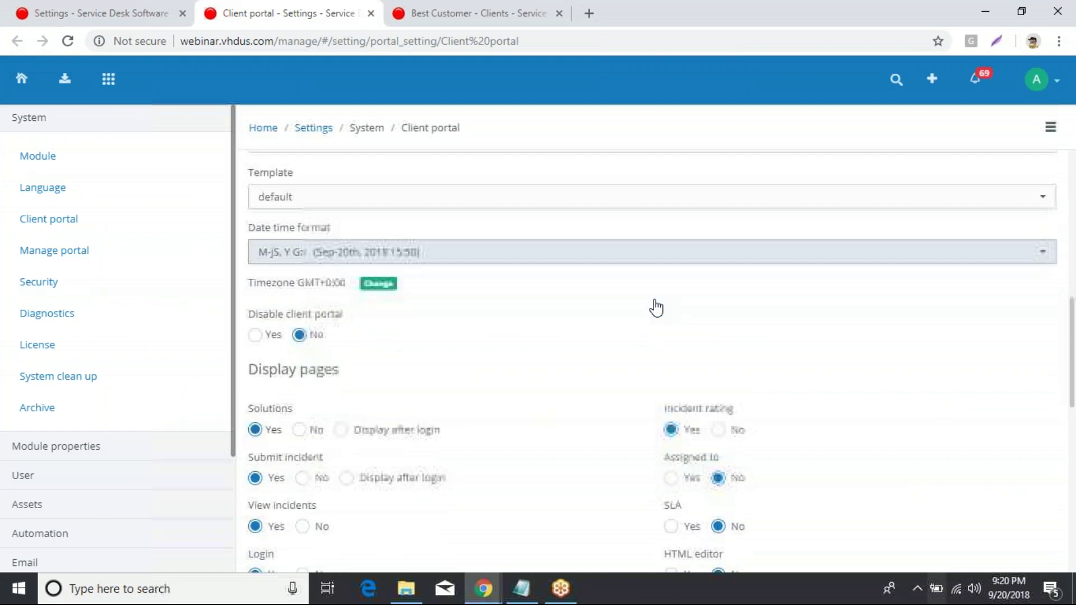
pyautogui.scroll(-3, 448, 297)
pyautogui.scroll(-1, 461, 326)
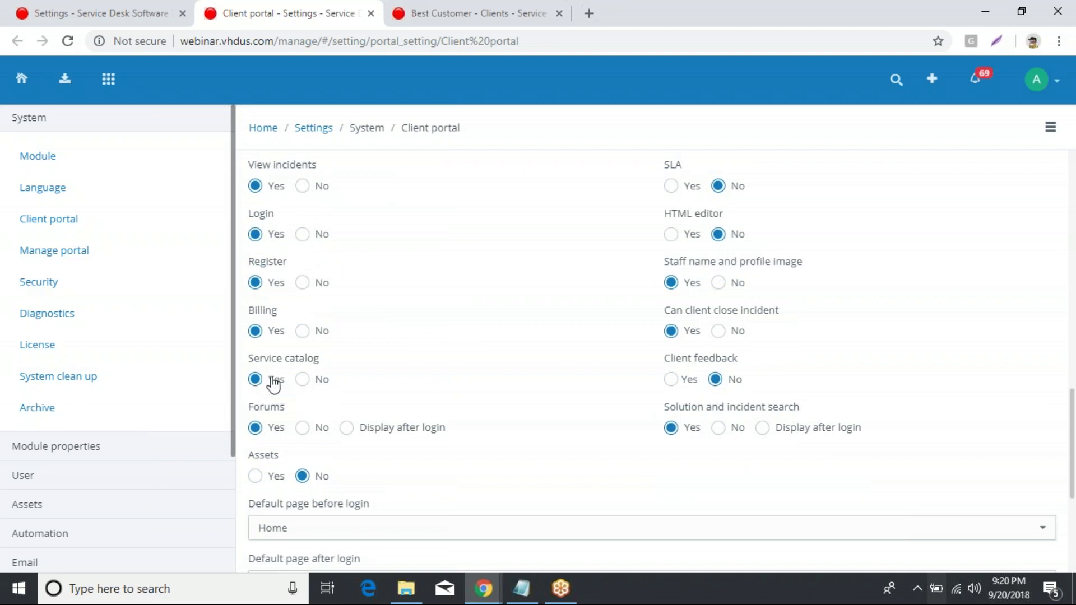
pyautogui.scroll(-4, 271, 380)
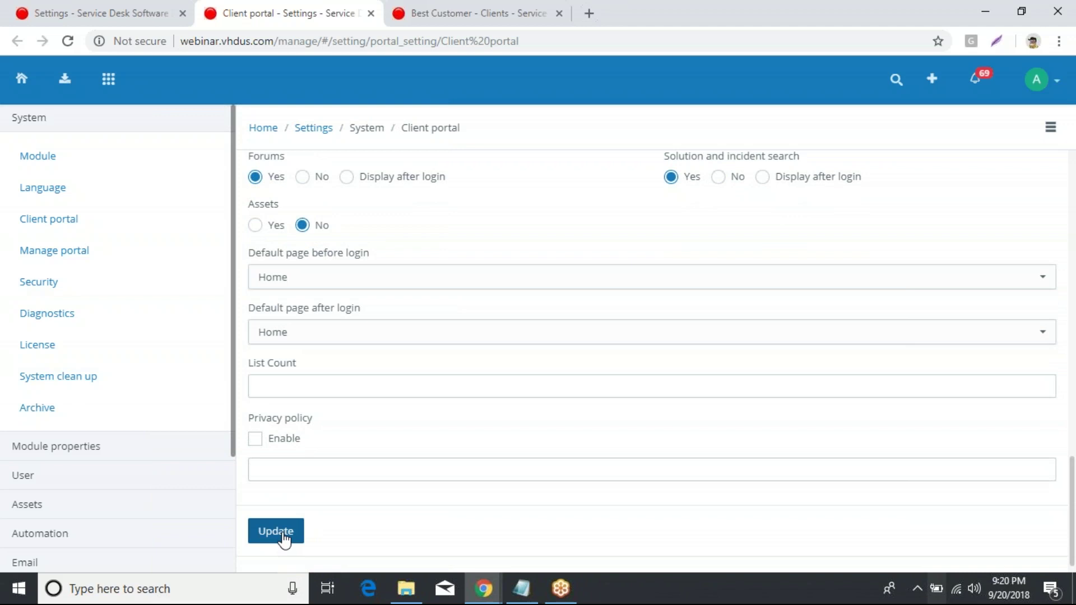
pyautogui.scroll(5, 275, 538)
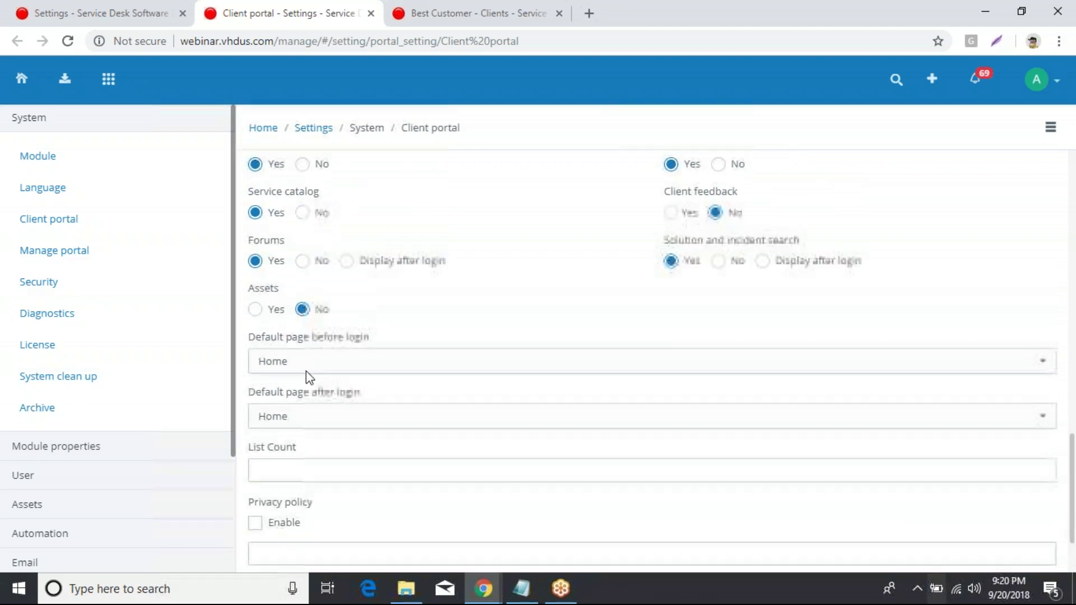
# Step: Go to the client list and open the Ownorganization client's record in a new tab
pyautogui.click(109, 80)
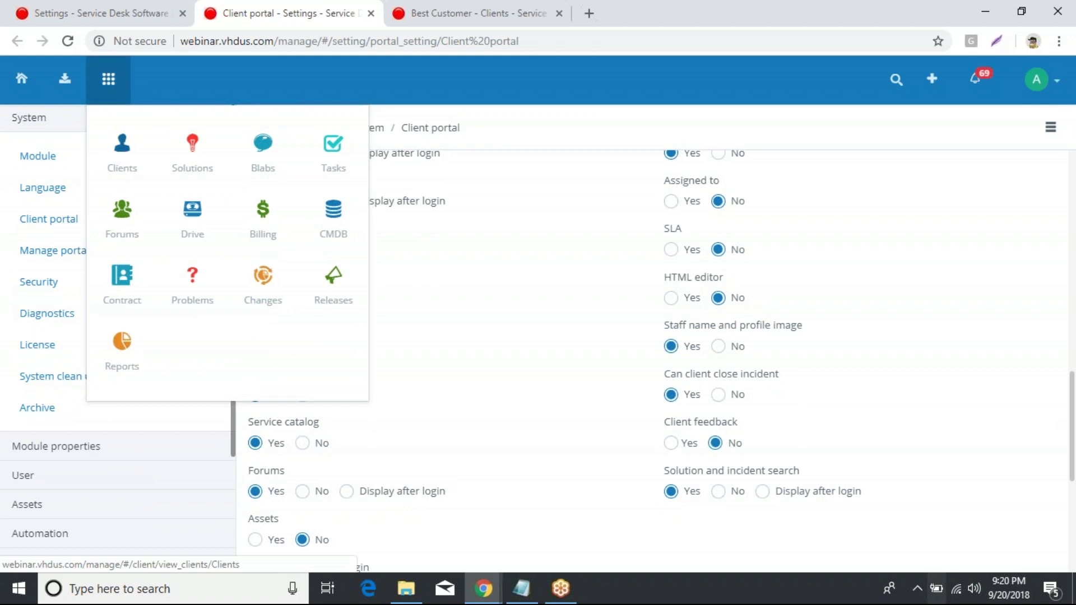
pyautogui.click(120, 144)
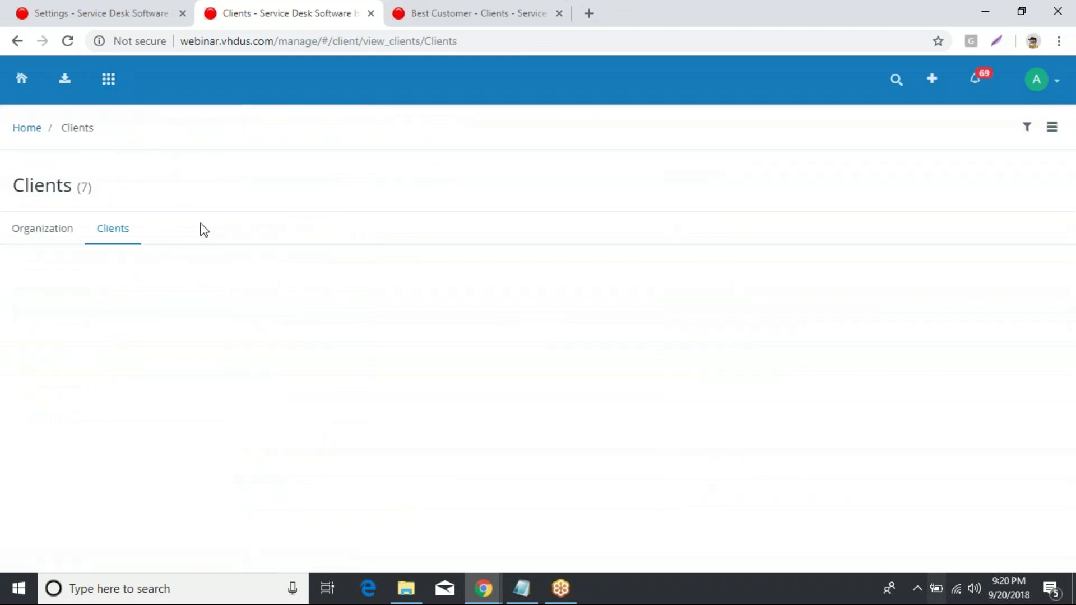
pyautogui.rightClick(115, 350)
pyautogui.click(163, 360)
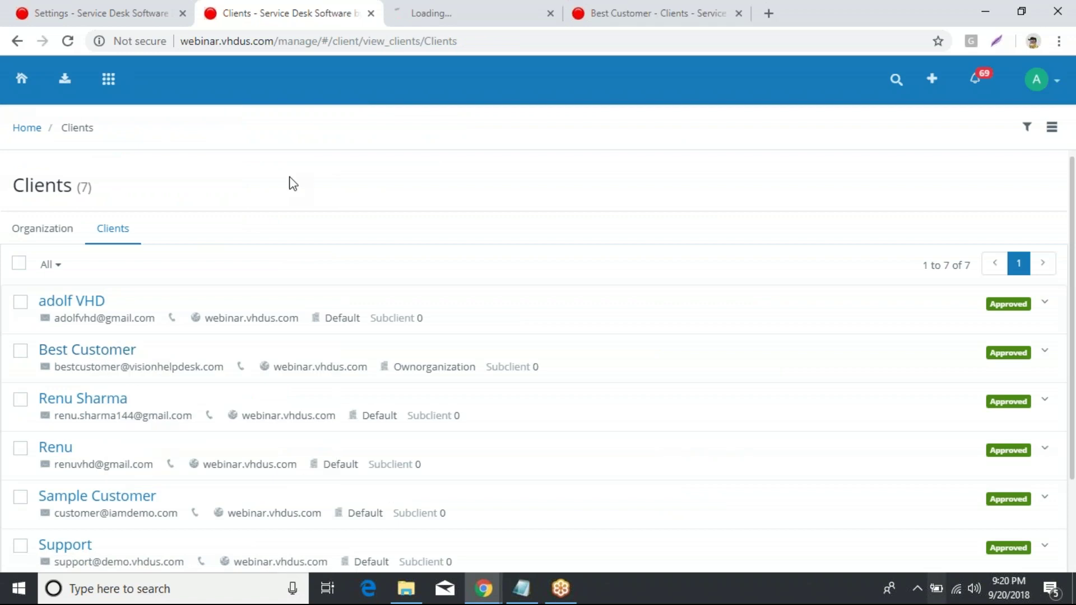
pyautogui.click(435, 12)
# Step: Log in as this client in a new tab and switch to the client portal
pyautogui.click(203, 276)
pyautogui.rightClick(126, 450)
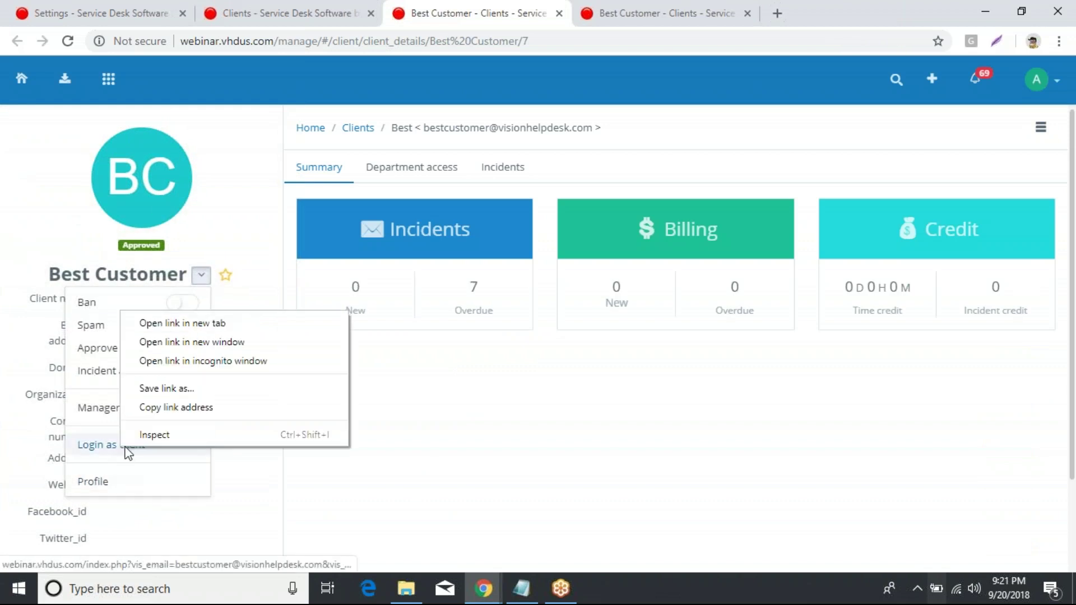
pyautogui.click(192, 324)
pyautogui.click(620, 15)
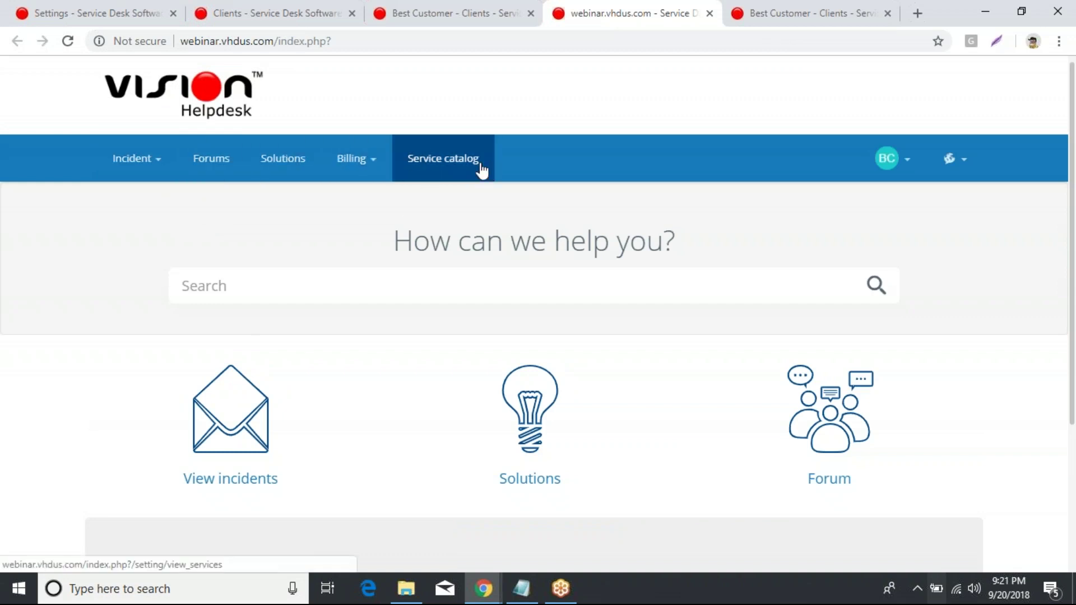
# Step: Open the client portal's service catalog and look through the listed items, including Server Backup Manager
pyautogui.click(453, 169)
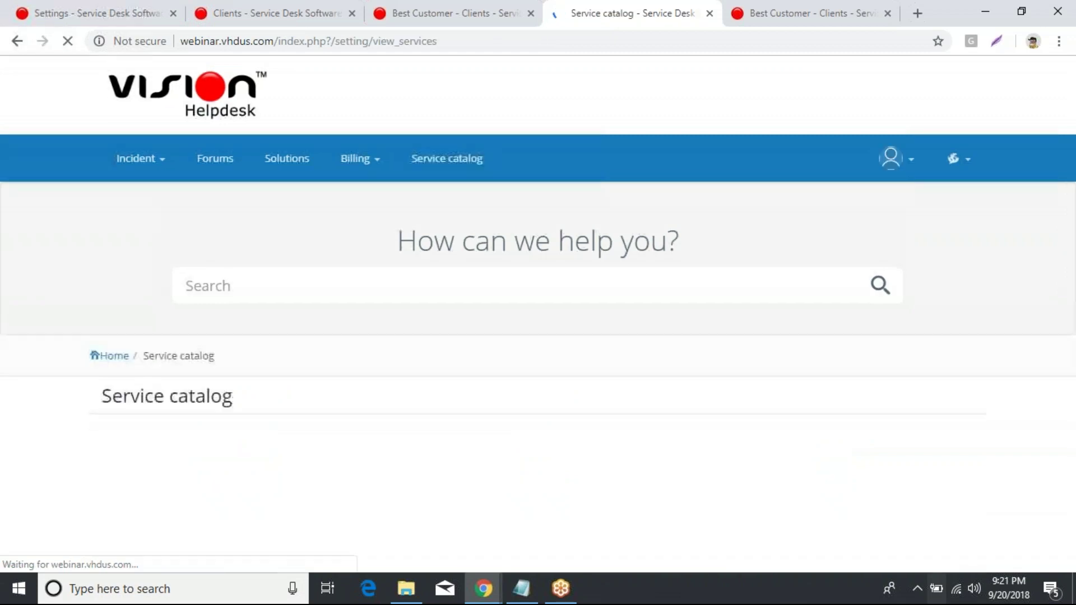
pyautogui.scroll(-3, 575, 212)
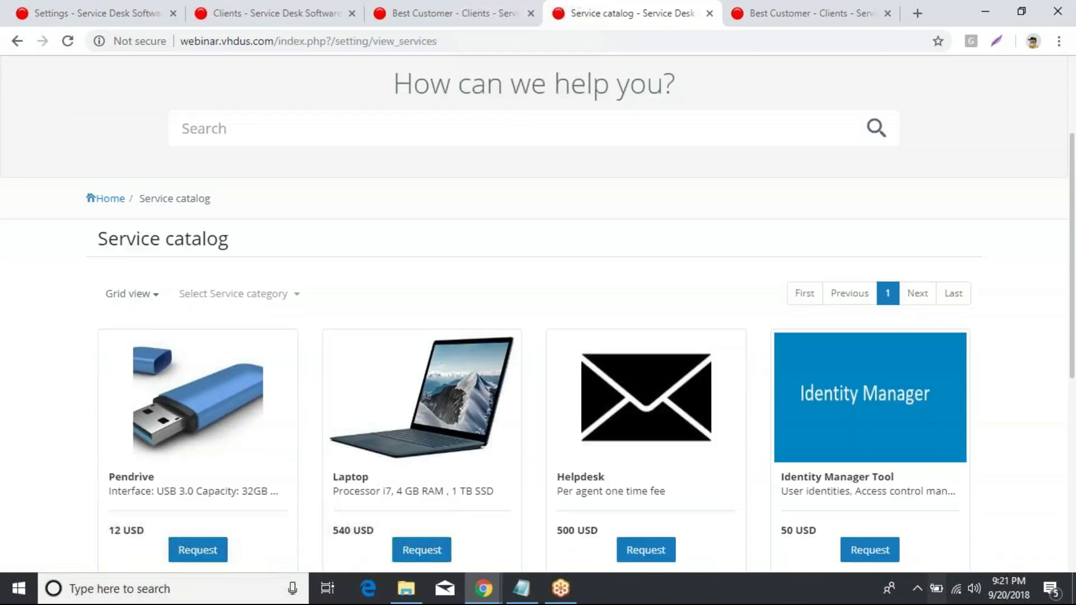
pyautogui.scroll(-4, 581, 239)
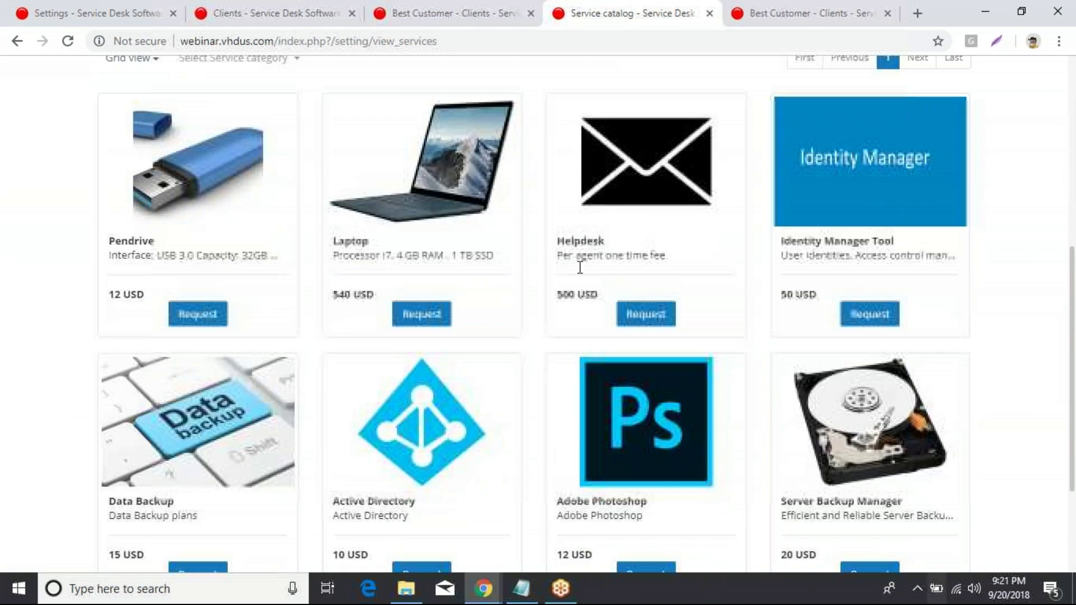
pyautogui.scroll(3, 168, 271)
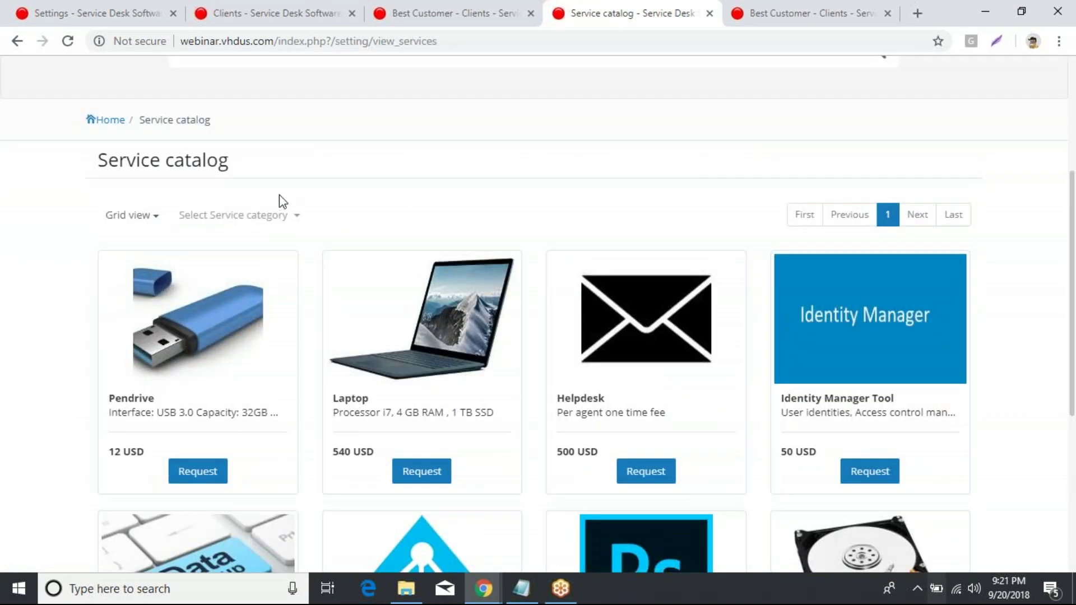
pyautogui.scroll(-3, 389, 196)
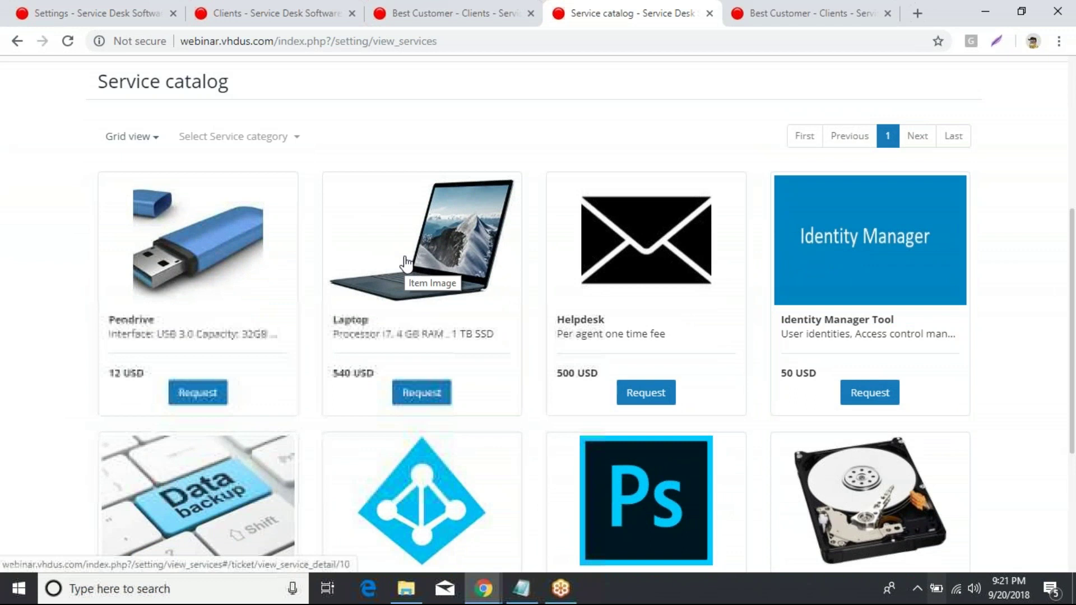
pyautogui.scroll(3, 389, 196)
pyautogui.scroll(-4, 392, 314)
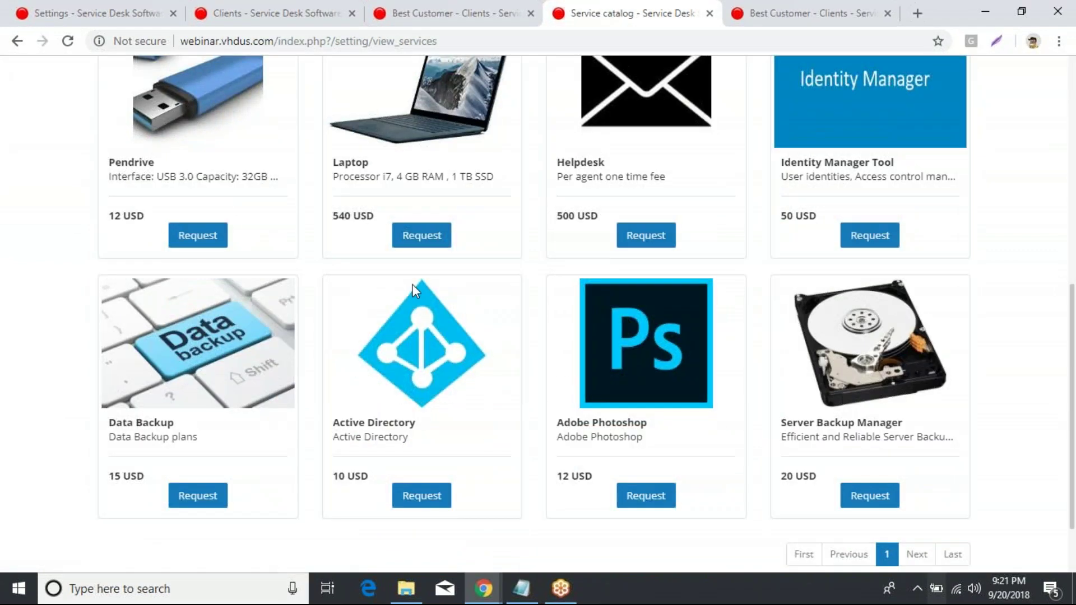
pyautogui.scroll(3, 392, 314)
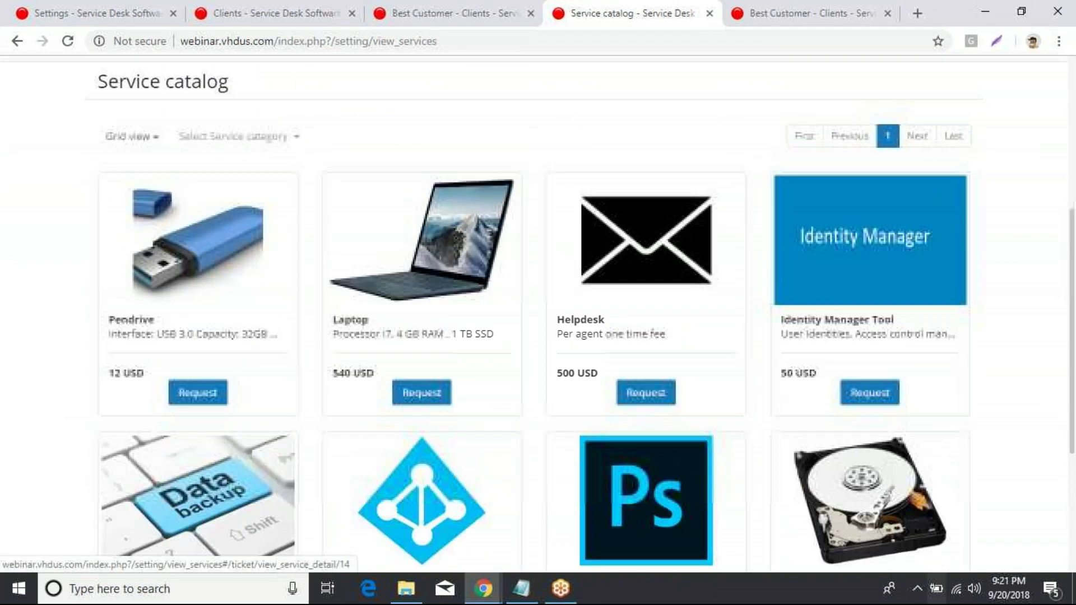
# Step: Filter the service catalog by the Hardware category, reset the category filter, and look over the full catalog
pyautogui.click(296, 145)
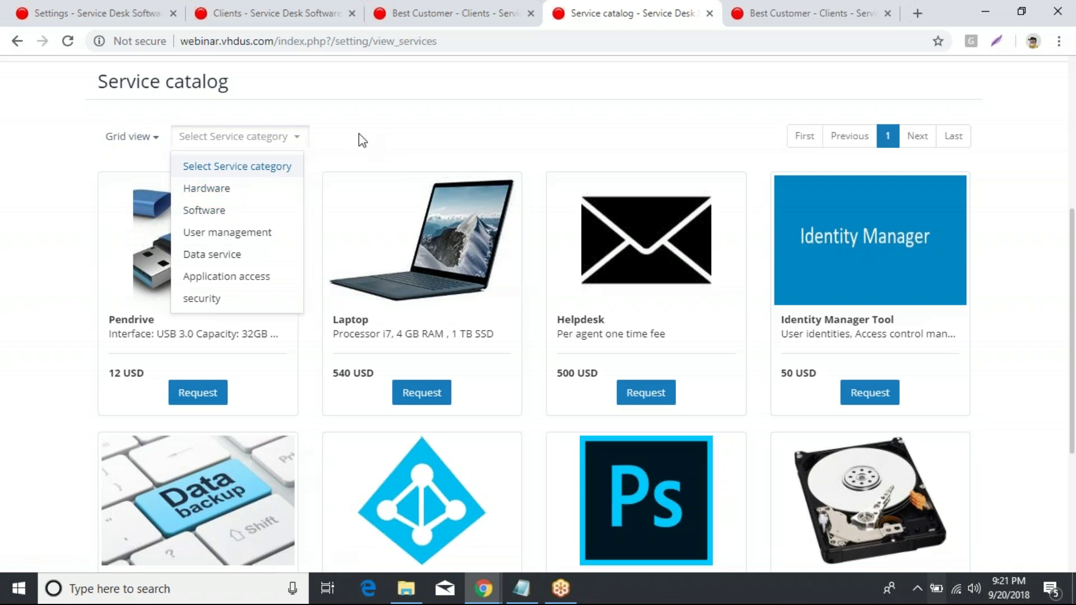
pyautogui.click(219, 192)
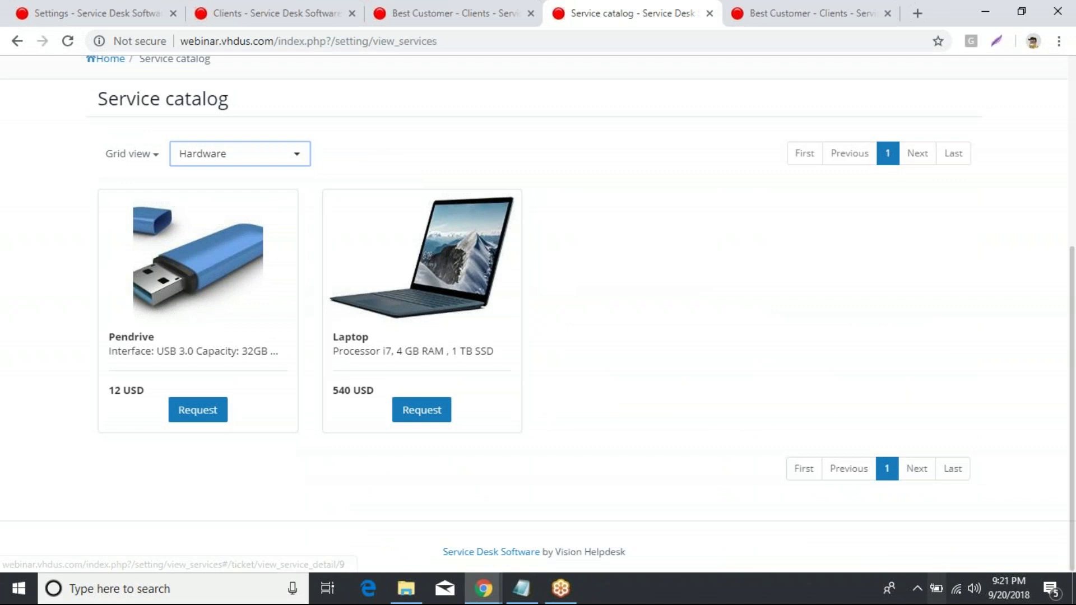
pyautogui.click(300, 161)
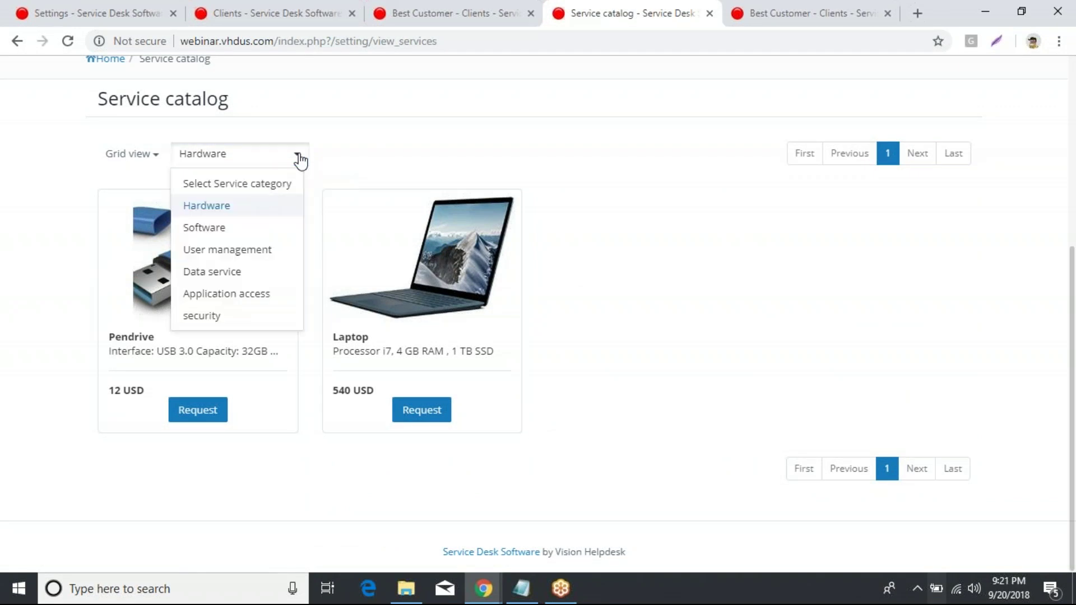
pyautogui.click(261, 192)
pyautogui.scroll(-4, 502, 296)
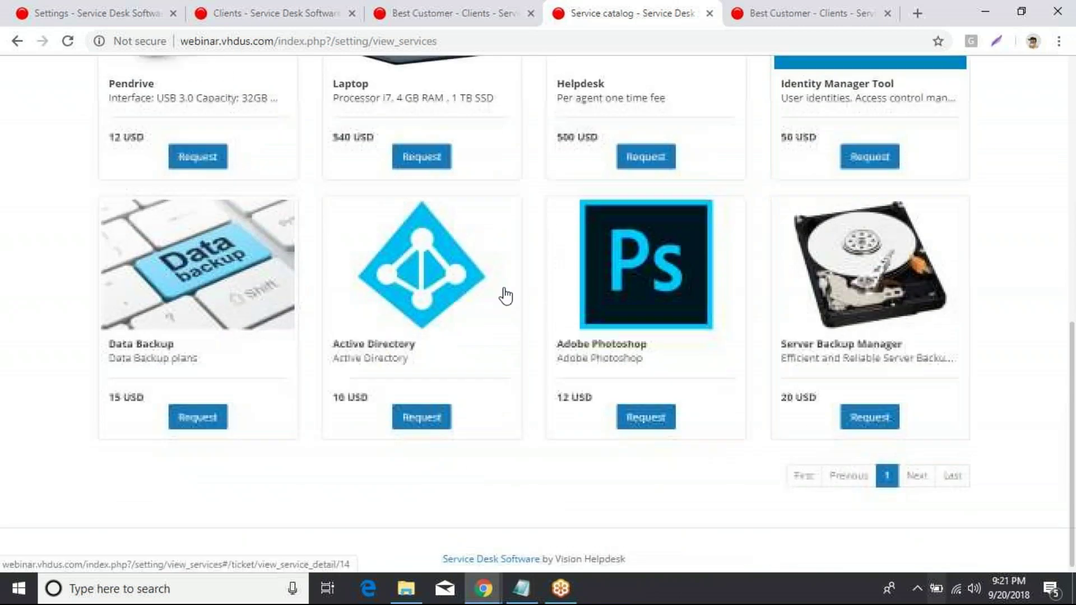
pyautogui.scroll(4, 538, 369)
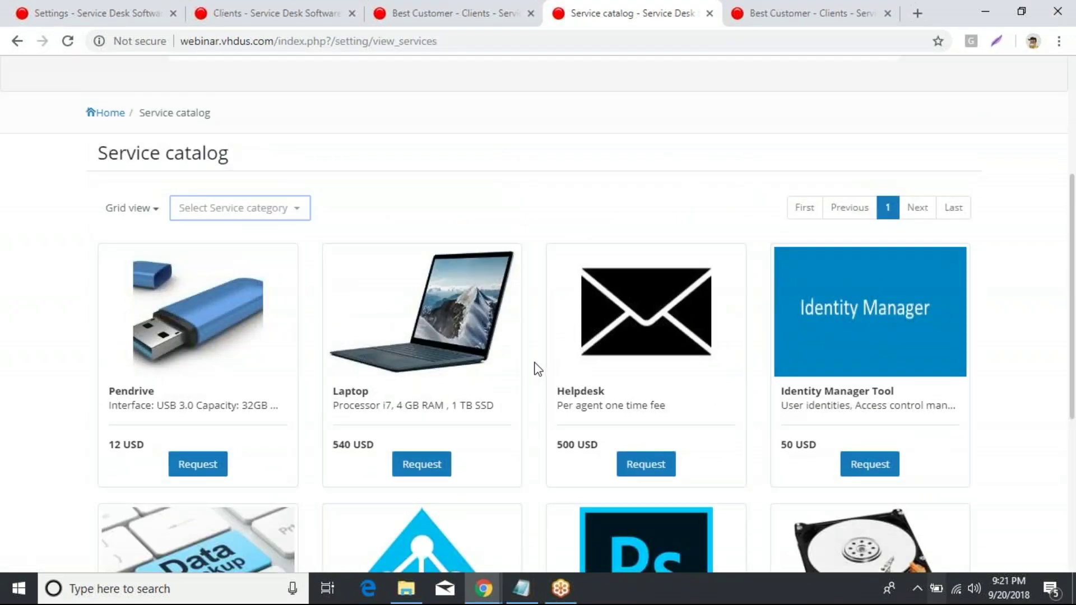
# Step: Open the request form for Server Backup Manager from the catalog and look through its item and delivery details
pyautogui.scroll(-1, 407, 230)
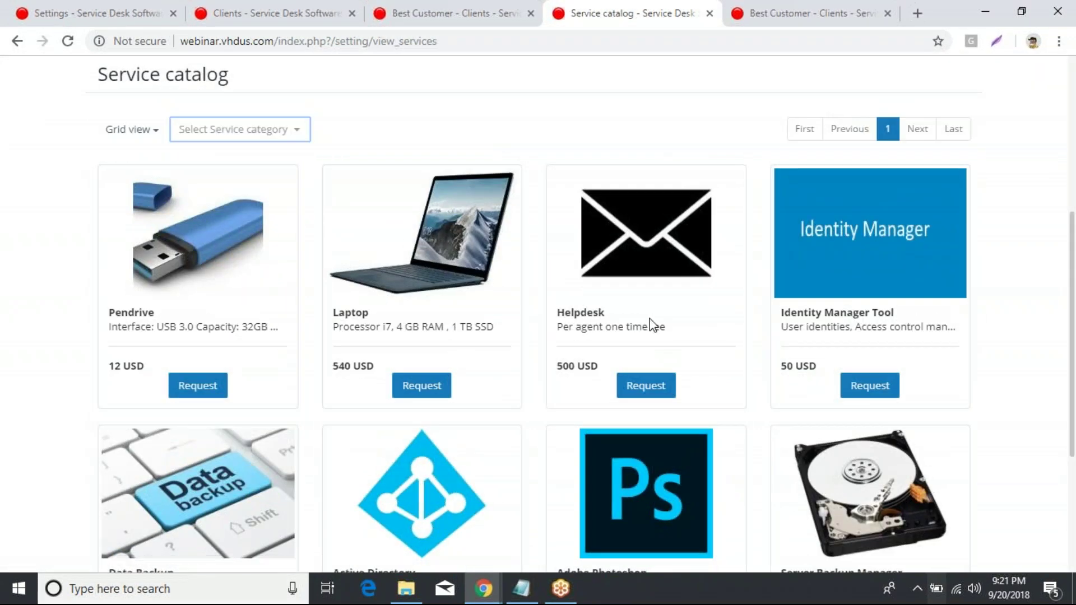
pyautogui.scroll(-2, 671, 325)
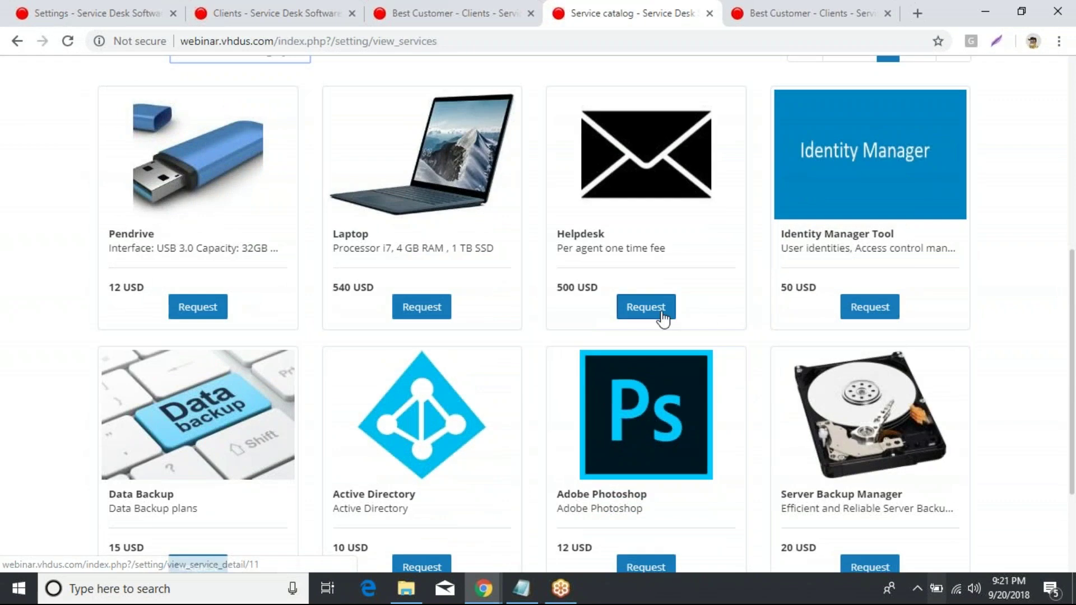
pyautogui.scroll(-2, 656, 325)
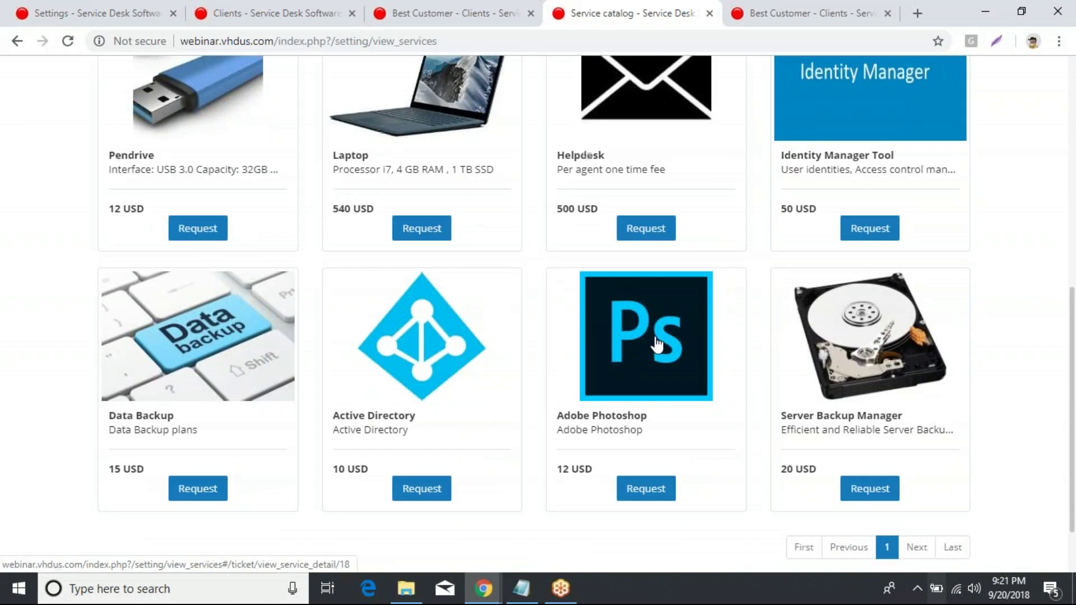
pyautogui.scroll(-2, 657, 343)
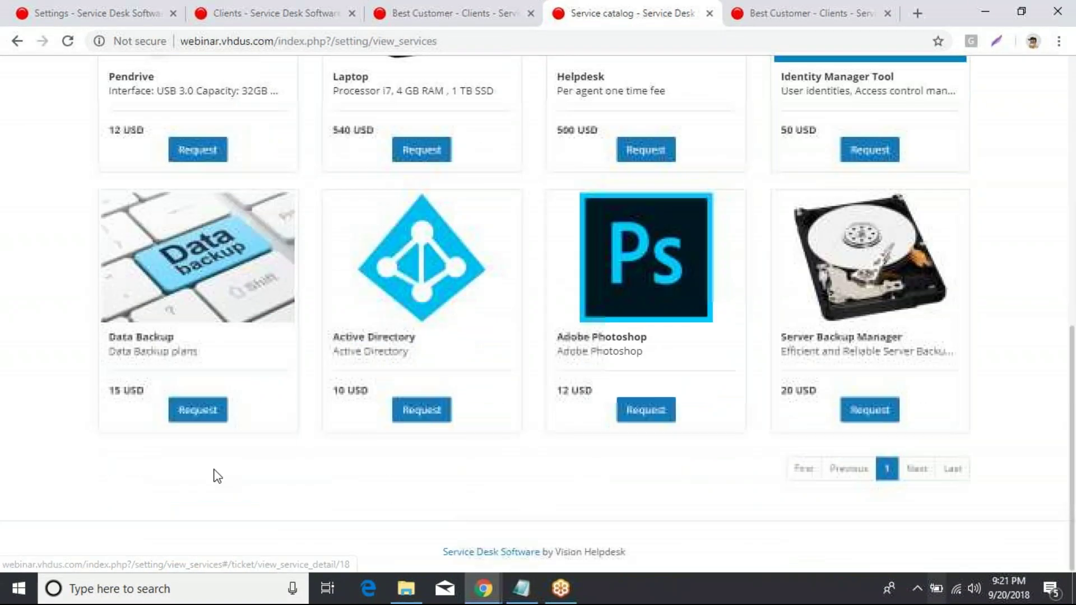
pyautogui.click(872, 417)
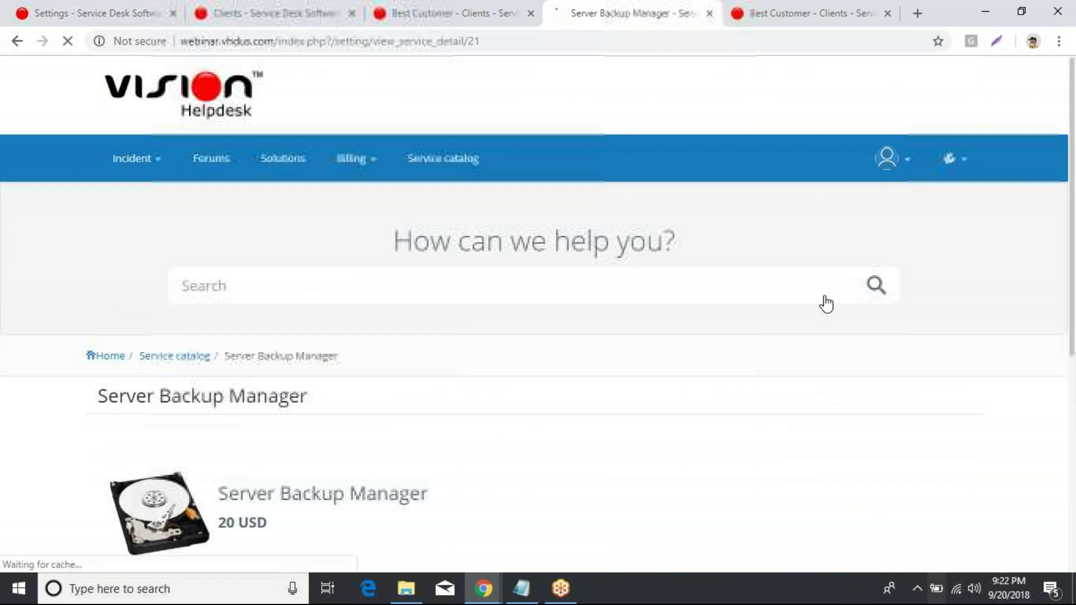
pyautogui.scroll(-4, 538, 314)
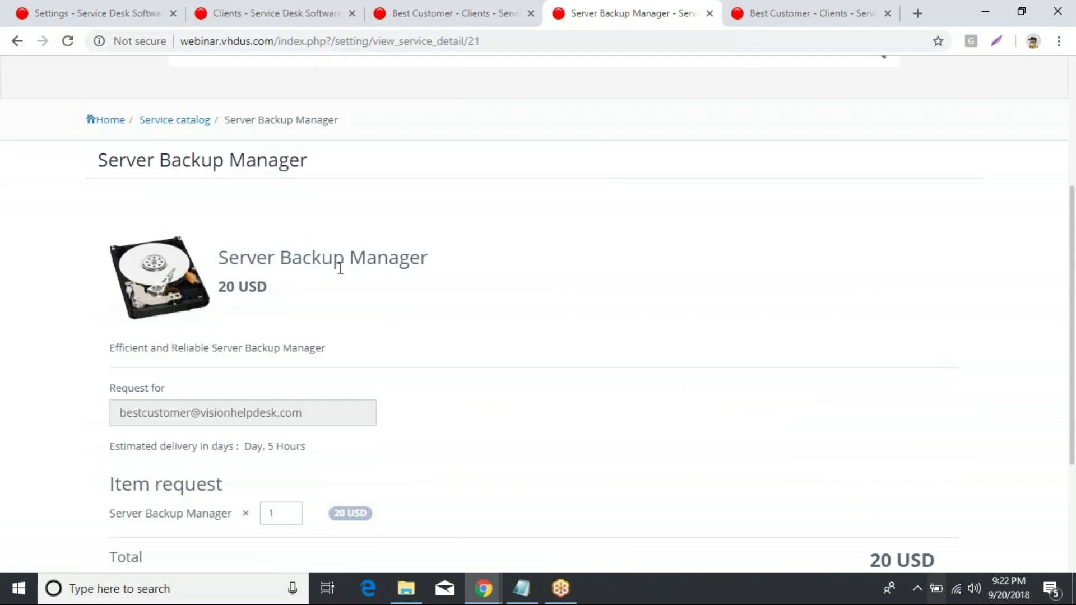
pyautogui.scroll(-2, 220, 249)
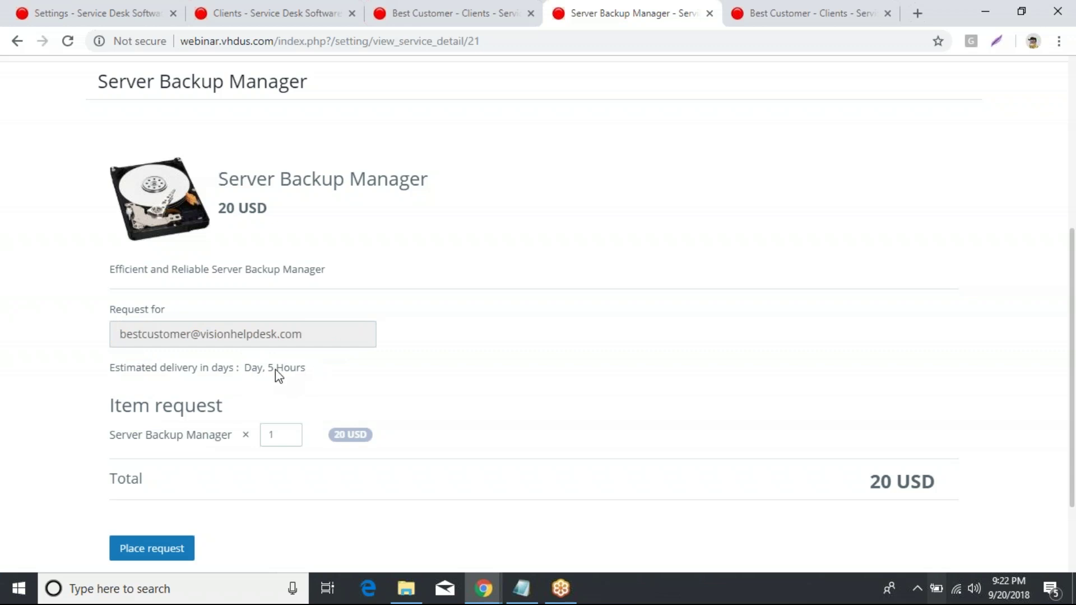
pyautogui.scroll(-2, 387, 379)
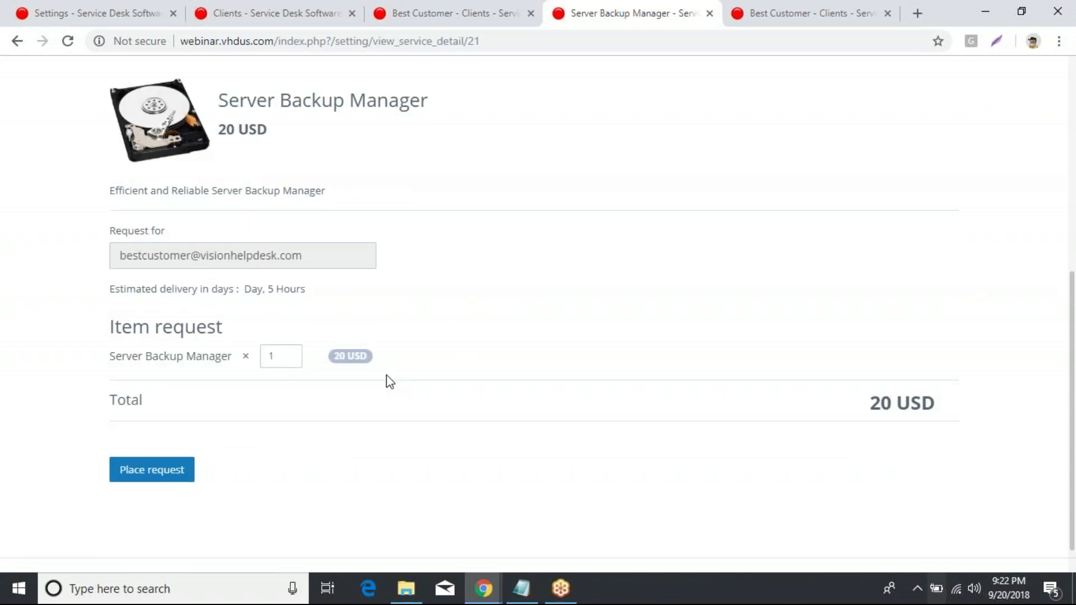
# Step: Try quantities of 2, 3 and 4 for Server Backup Manager, set the quantity to 2, and place the request
pyautogui.doubleClick(270, 358)
pyautogui.write('2')
pyautogui.press('BackSpace')
pyautogui.write('3')
pyautogui.press('BackSpace')
pyautogui.write('4')
pyautogui.moveTo(282, 358); pyautogui.dragTo(272, 358)
pyautogui.write('2')
pyautogui.scroll(3, 269, 314)
pyautogui.scroll(-3, 252, 404)
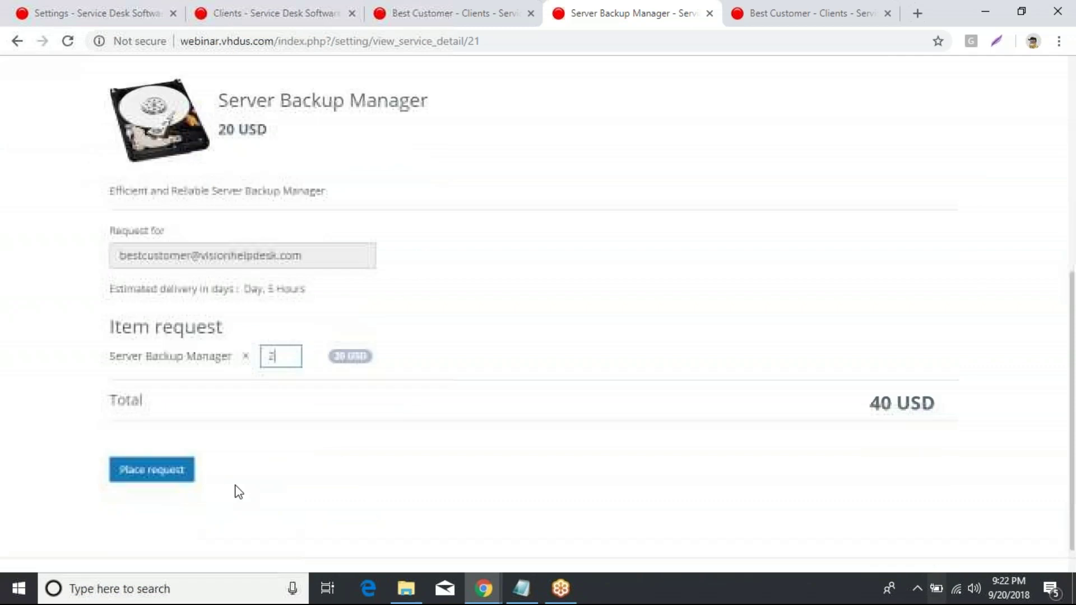
pyautogui.click(168, 478)
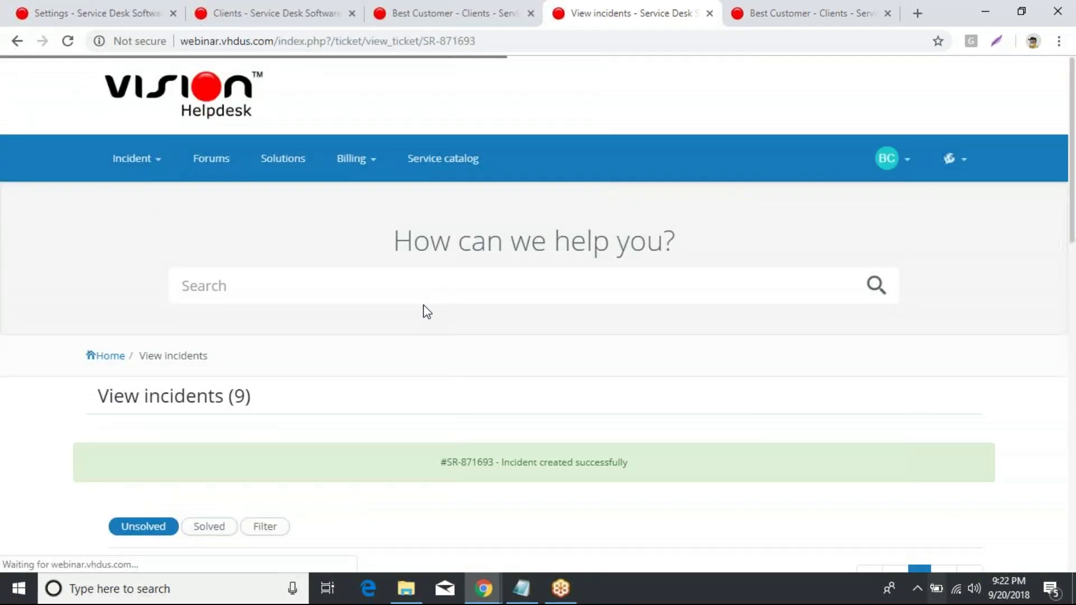
# Step: Highlight the creation notice for the new service request and look over the client's unsolved incidents
pyautogui.scroll(-1, 437, 279)
pyautogui.moveTo(440, 383); pyautogui.dragTo(648, 388)
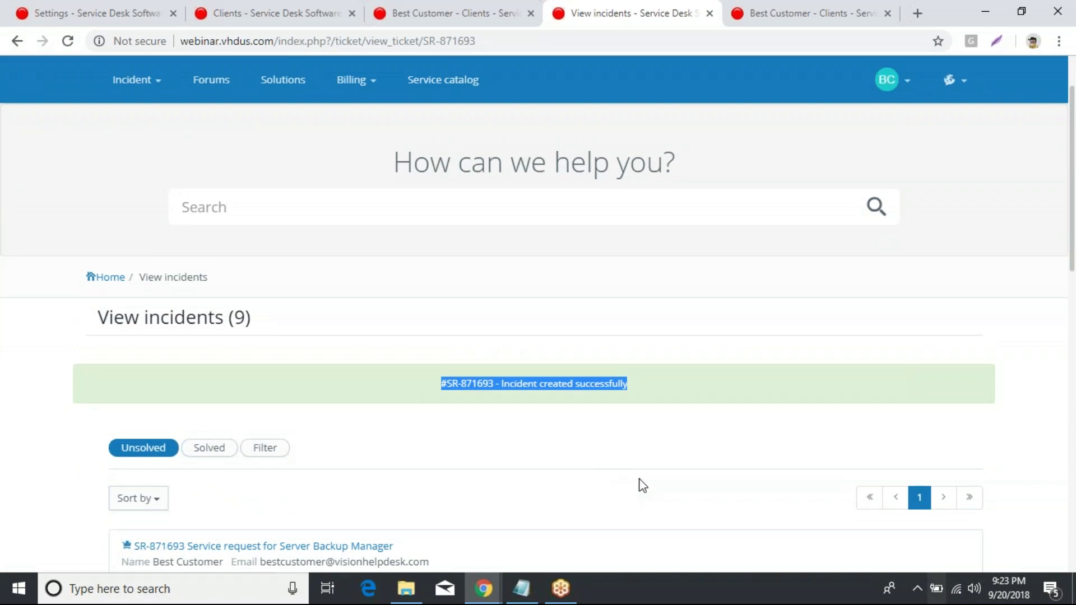
pyautogui.scroll(-5, 648, 485)
pyautogui.scroll(3, 473, 356)
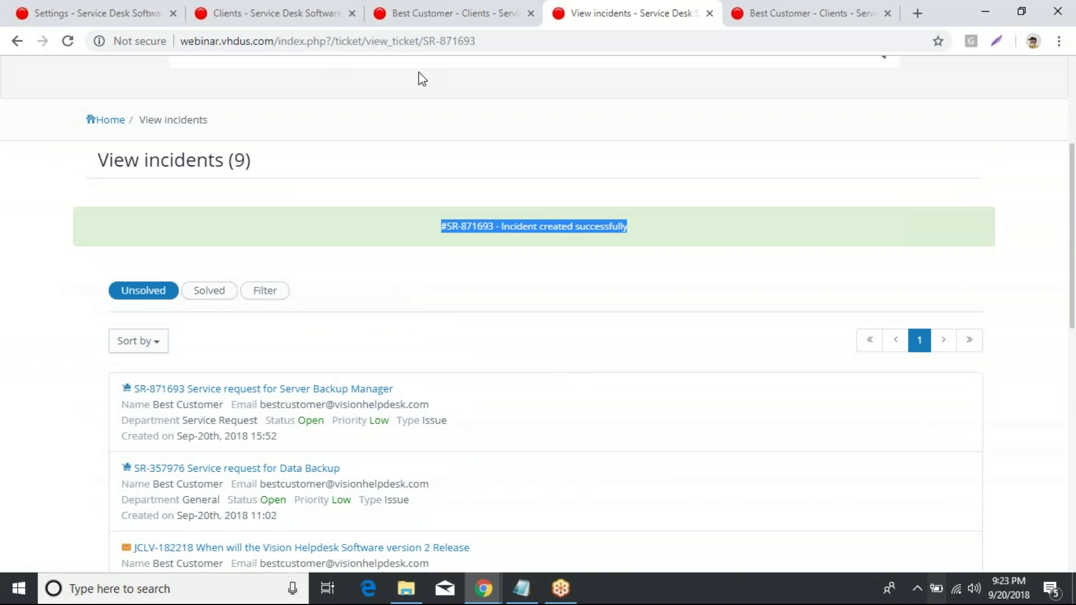
# Step: Return to the admin side, go to the dashboard, and expand the Service request section to view its recent activity
pyautogui.click(108, 15)
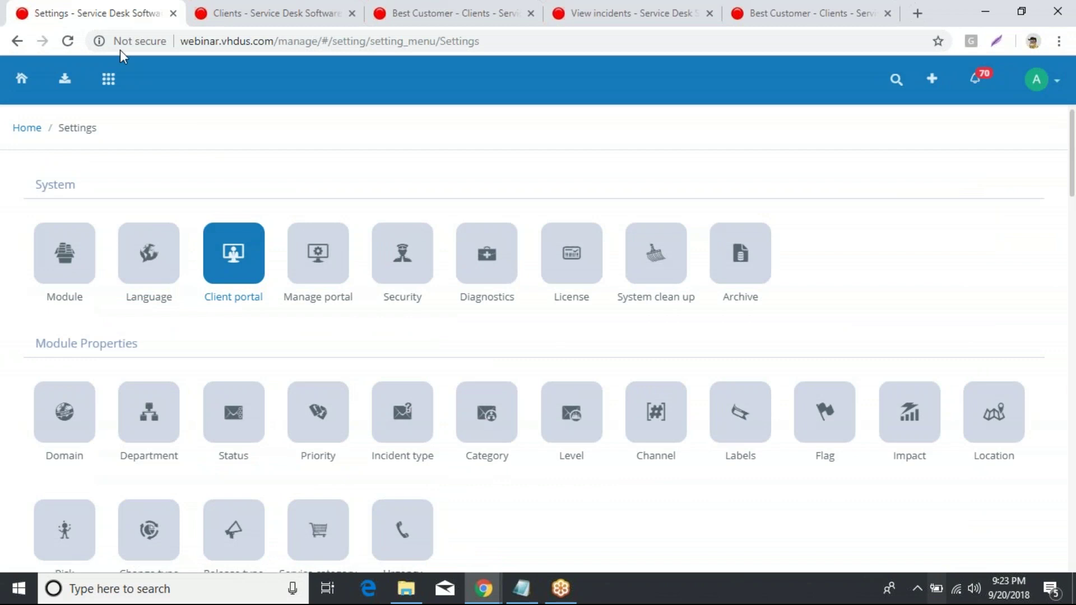
pyautogui.click(21, 79)
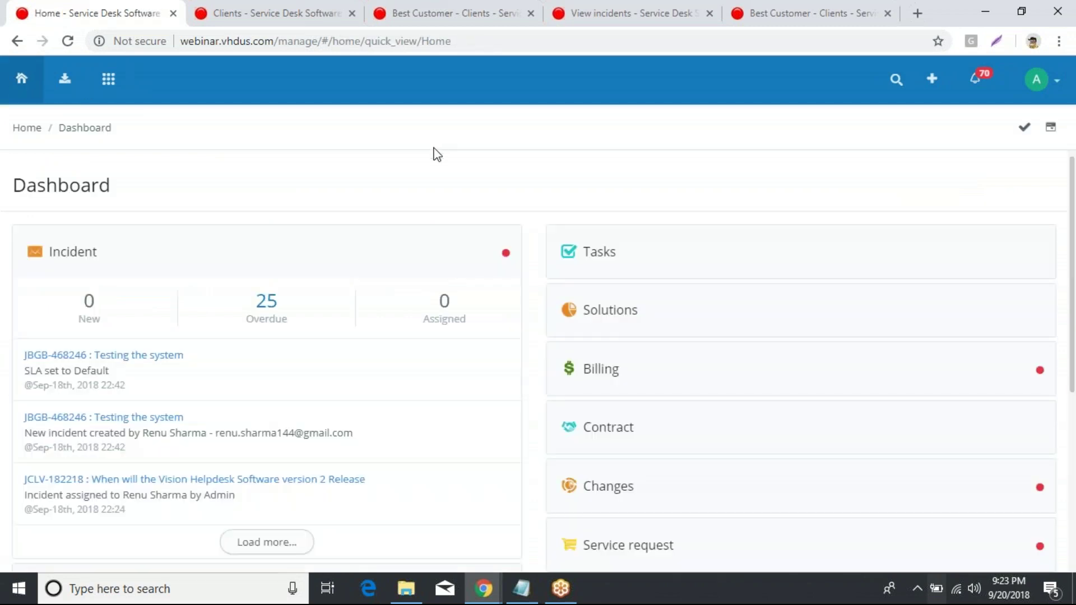
pyautogui.scroll(-1, 451, 184)
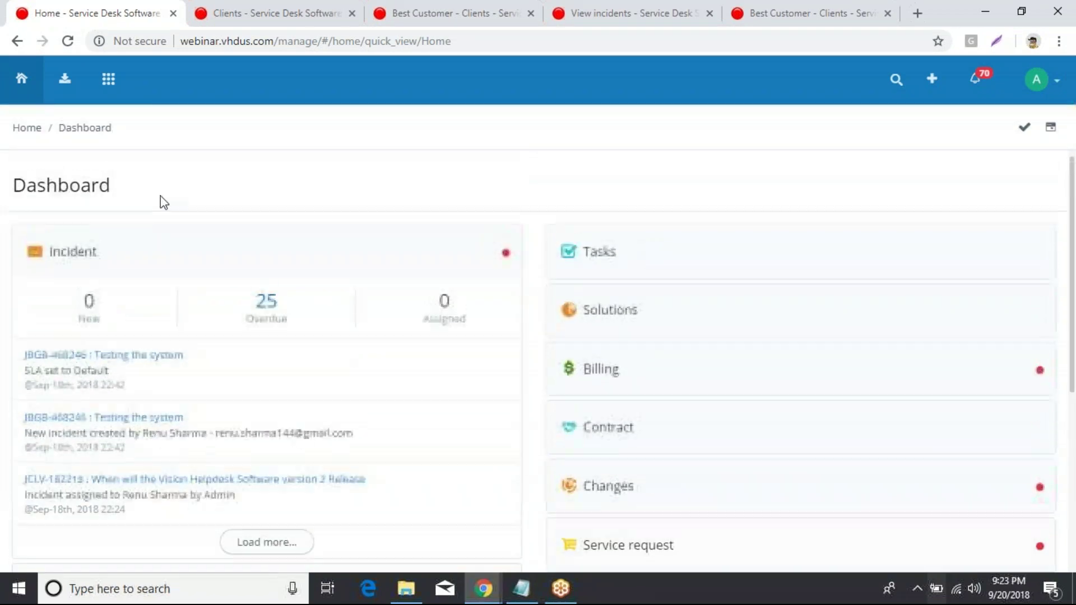
pyautogui.scroll(-4, 500, 288)
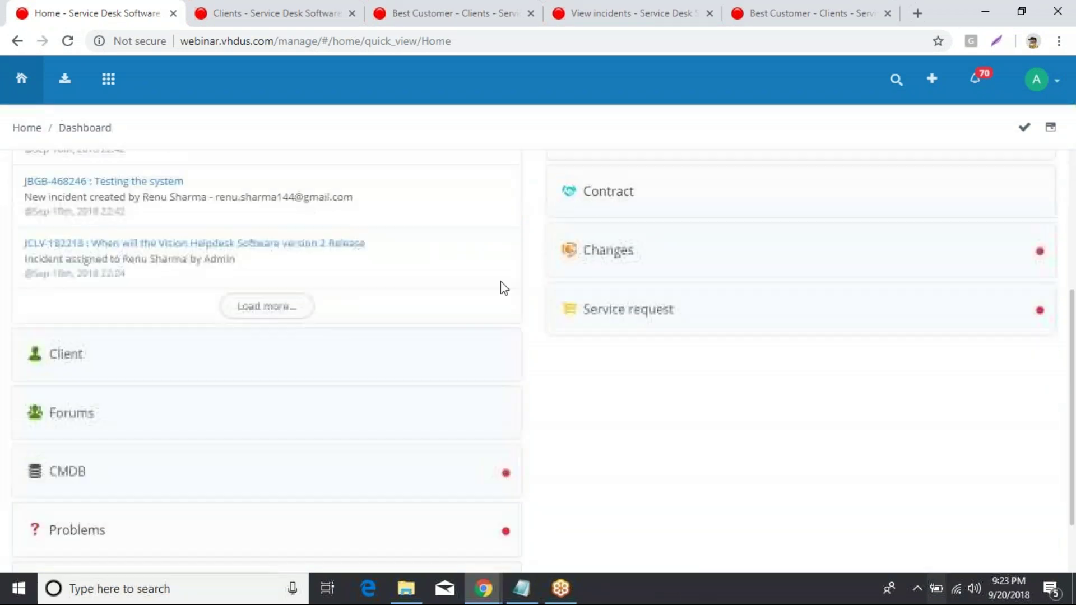
pyautogui.click(651, 321)
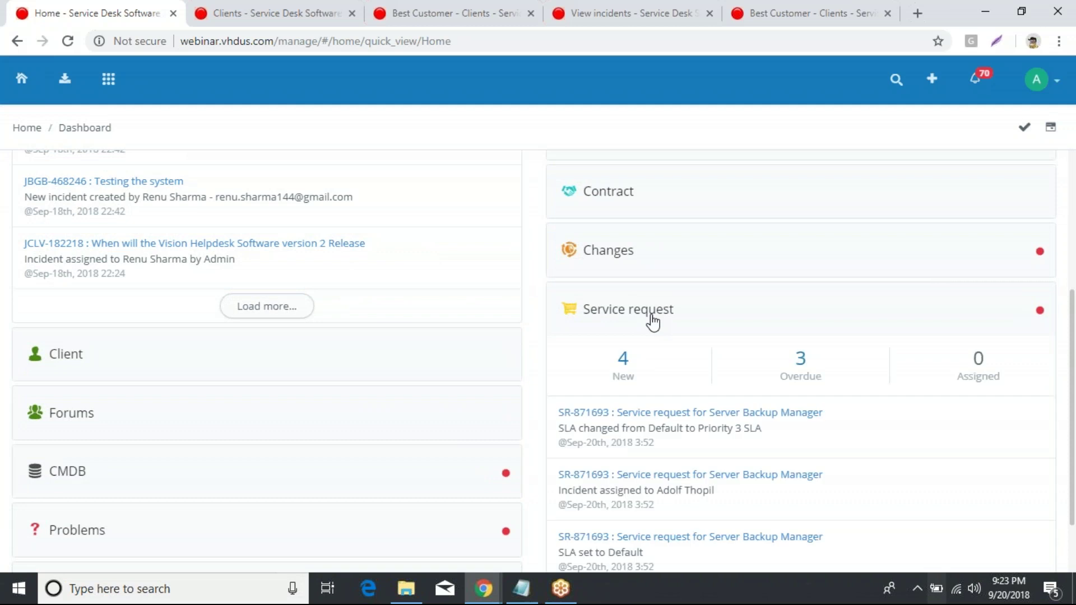
pyautogui.scroll(-1, 754, 247)
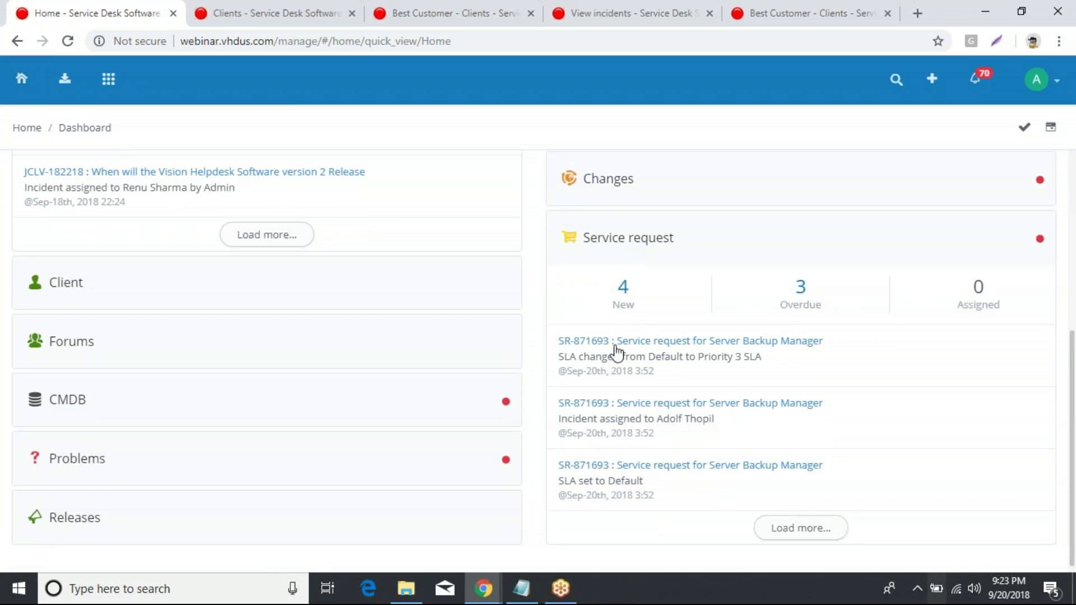
# Step: Open the incident inbox, highlight the incident hash of the Server Backup Manager request, and look over the list
pyautogui.click(58, 84)
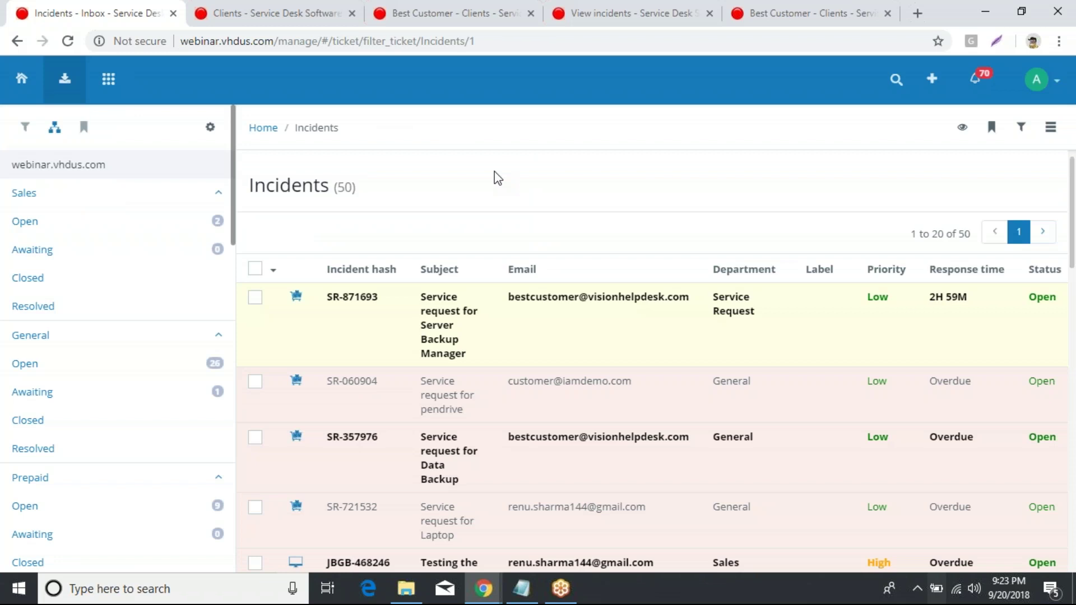
pyautogui.moveTo(378, 297); pyautogui.dragTo(327, 302)
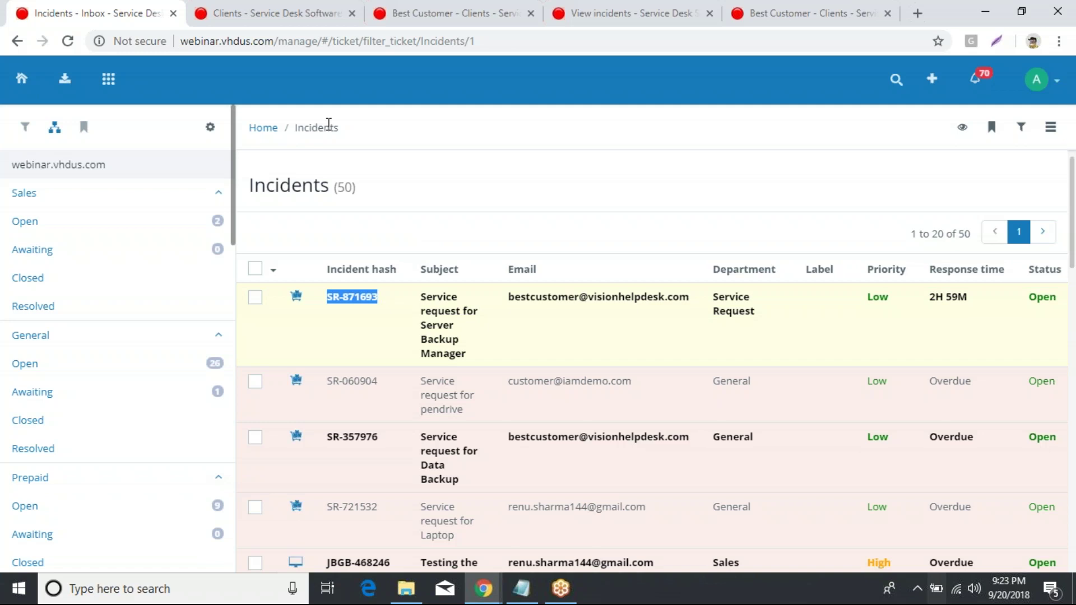
pyautogui.scroll(-1, 238, 303)
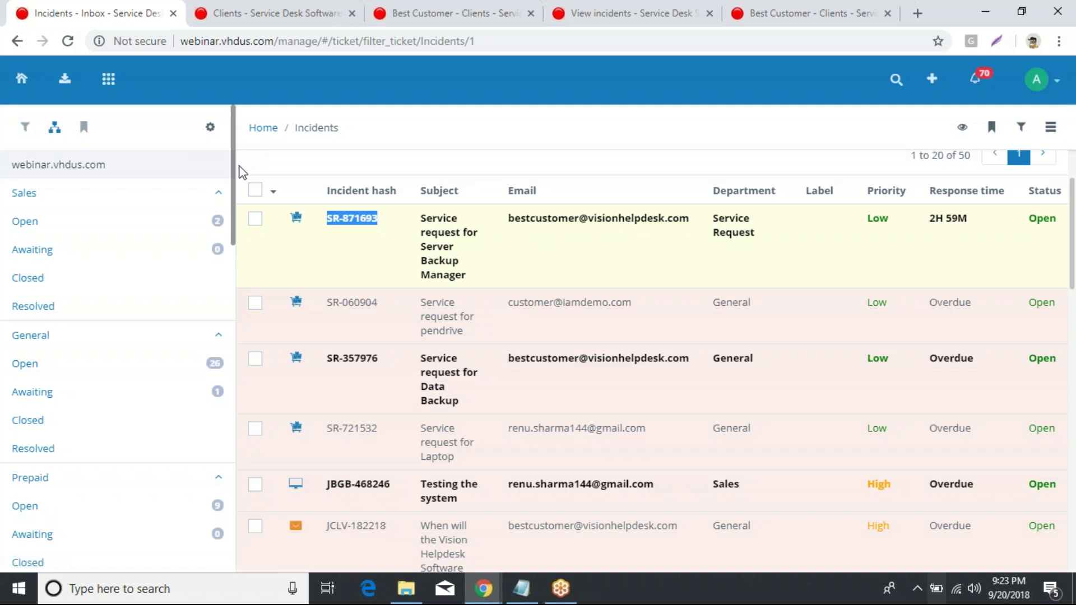
# Step: Open the Server Backup Manager ticket from the Service Request department's open incidents and view its service request details
pyautogui.moveTo(238, 180); pyautogui.dragTo(231, 389)
pyautogui.click(41, 276)
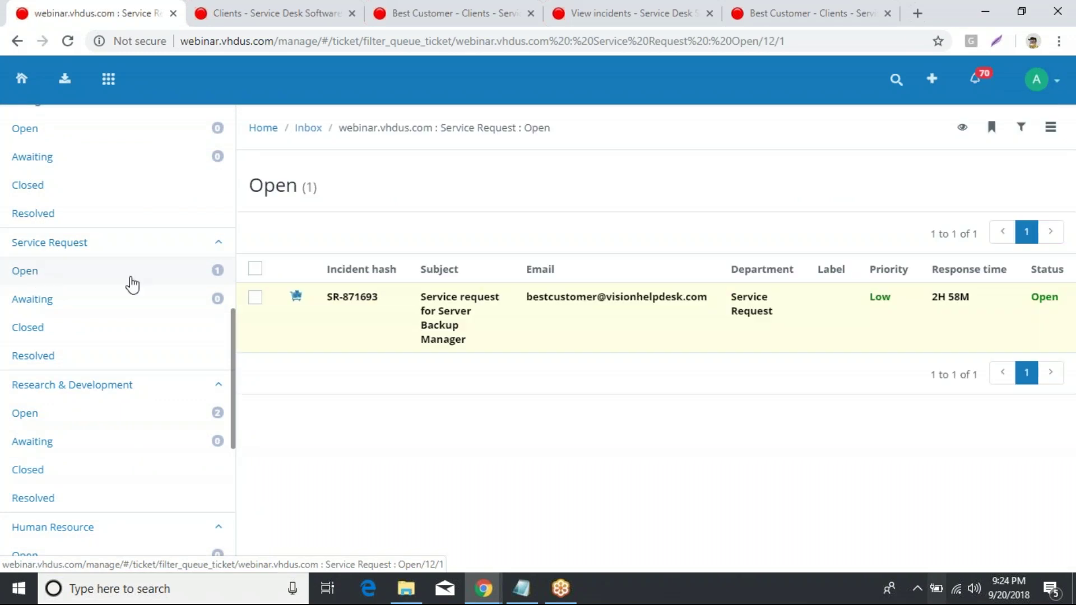
pyautogui.click(374, 303)
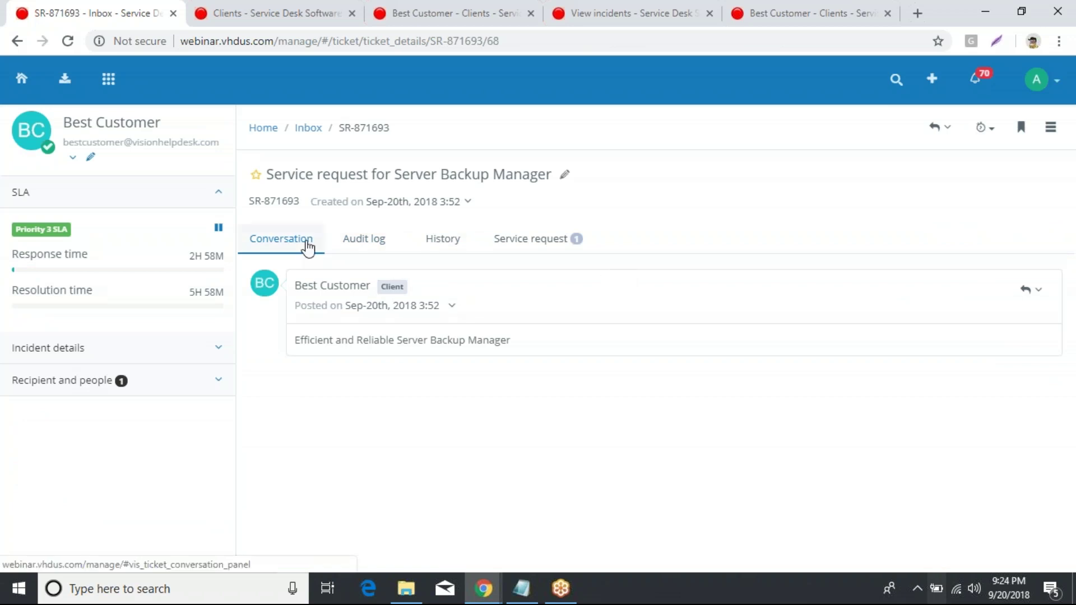
pyautogui.click(551, 251)
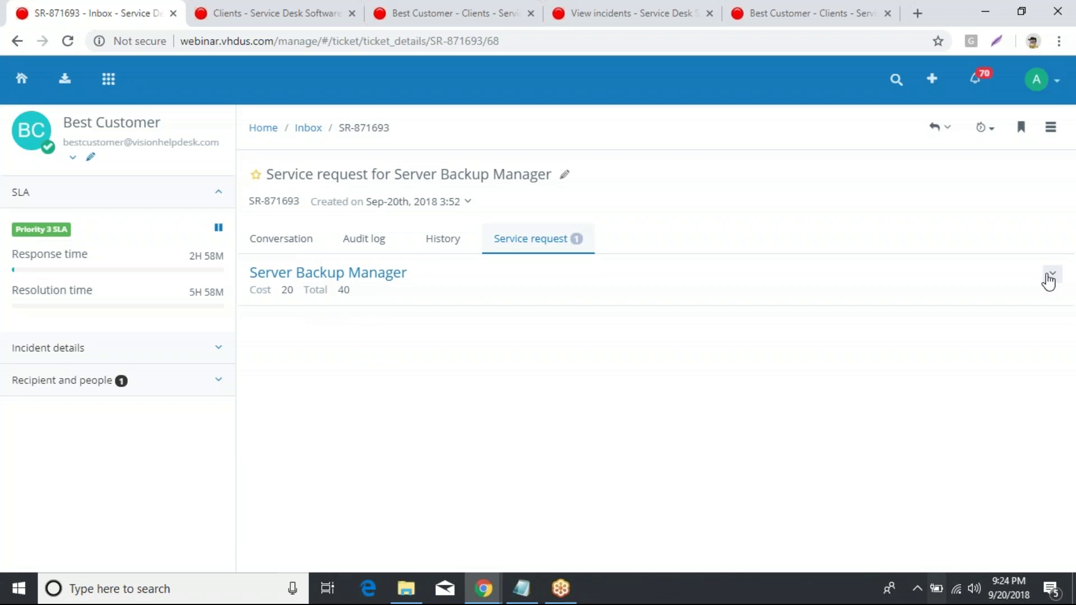
# Step: Try a quantity of 3 in the Server Backup Manager item's update form and close it without updating
pyautogui.click(1047, 276)
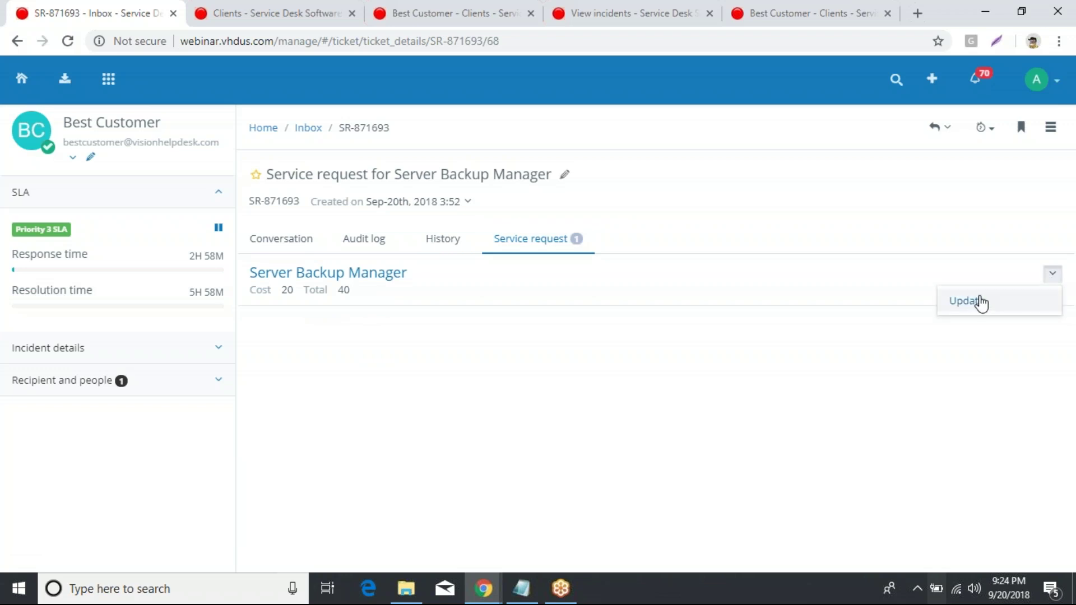
pyautogui.click(978, 301)
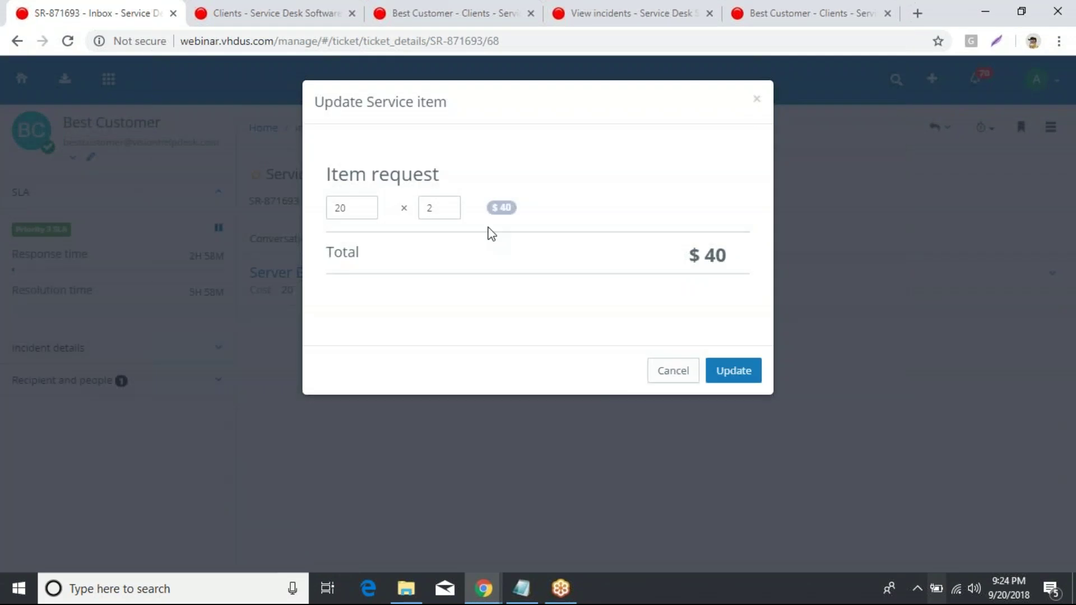
pyautogui.moveTo(438, 208); pyautogui.dragTo(426, 208)
pyautogui.write('3')
pyautogui.click(756, 99)
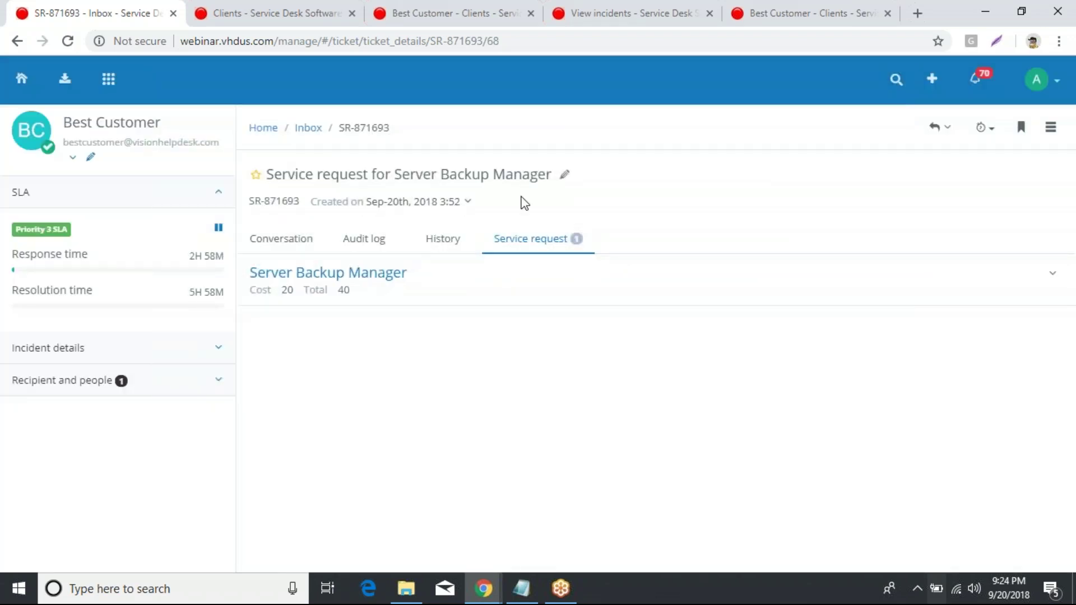
# Step: Highlight the service request's incident hash in the ticket header and return to the inbox
pyautogui.moveTo(301, 188)
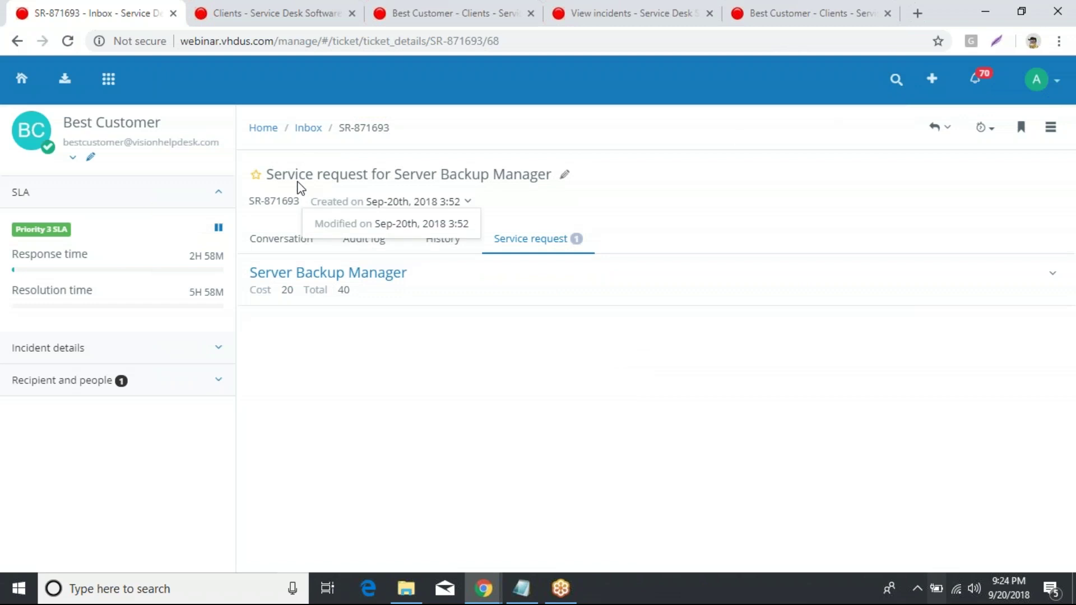
pyautogui.moveTo(247, 203); pyautogui.dragTo(297, 203)
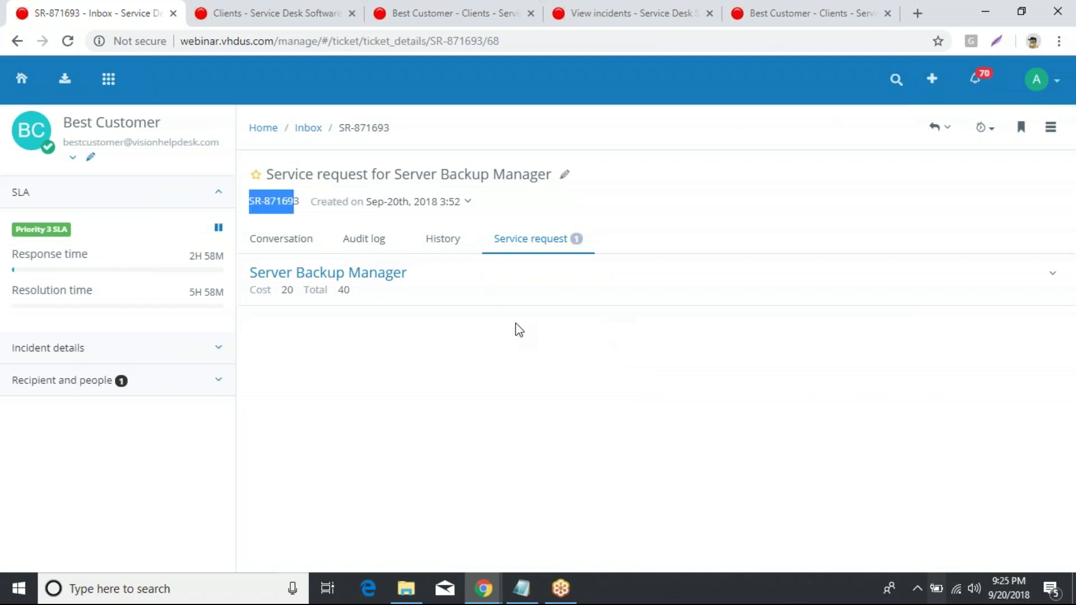
pyautogui.click(308, 128)
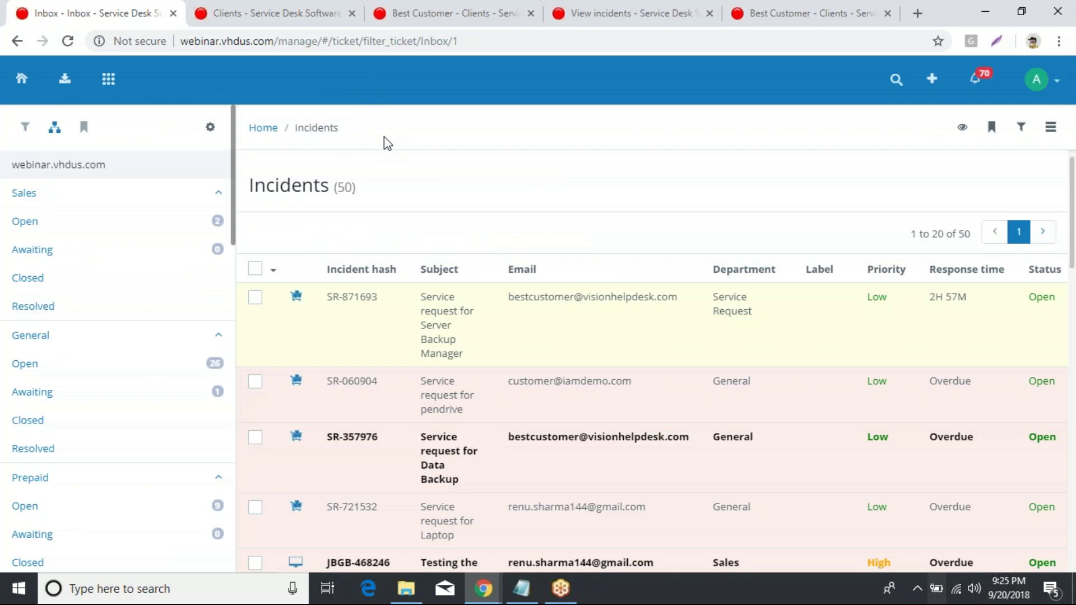
# Step: Switch to the Service Catalog Management slideshow, advance to the Service Request as an Incident slide, and exit the slideshow
pyautogui.hotkey('alt', 'Tab')
pyautogui.hotkey('alt', 'Tab')
pyautogui.hotkey('alt', 'Tab')
pyautogui.press('Right')
pyautogui.press('Right')
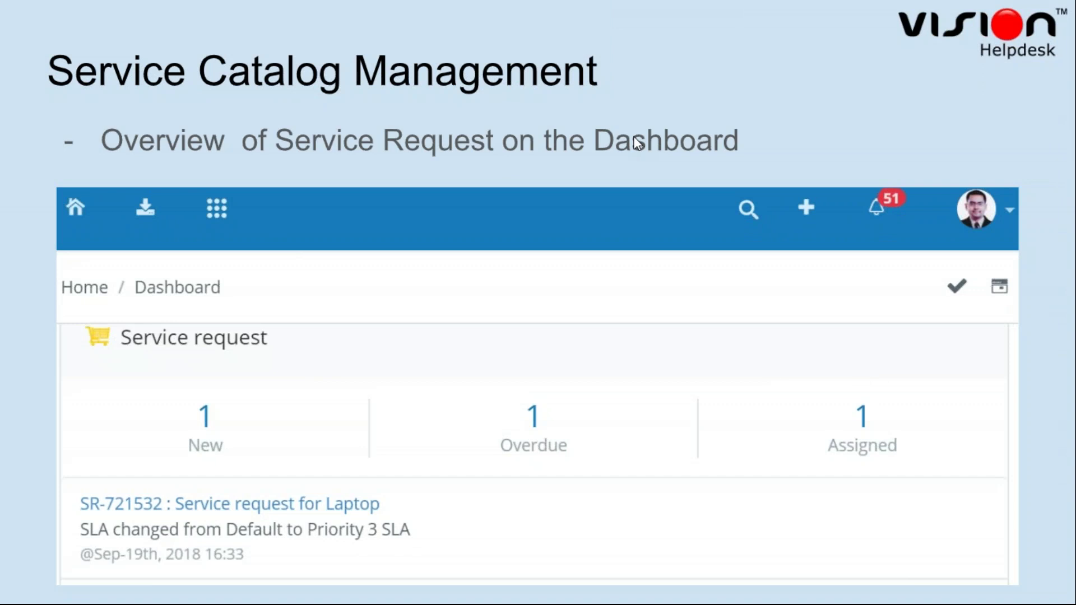
pyautogui.press('Right')
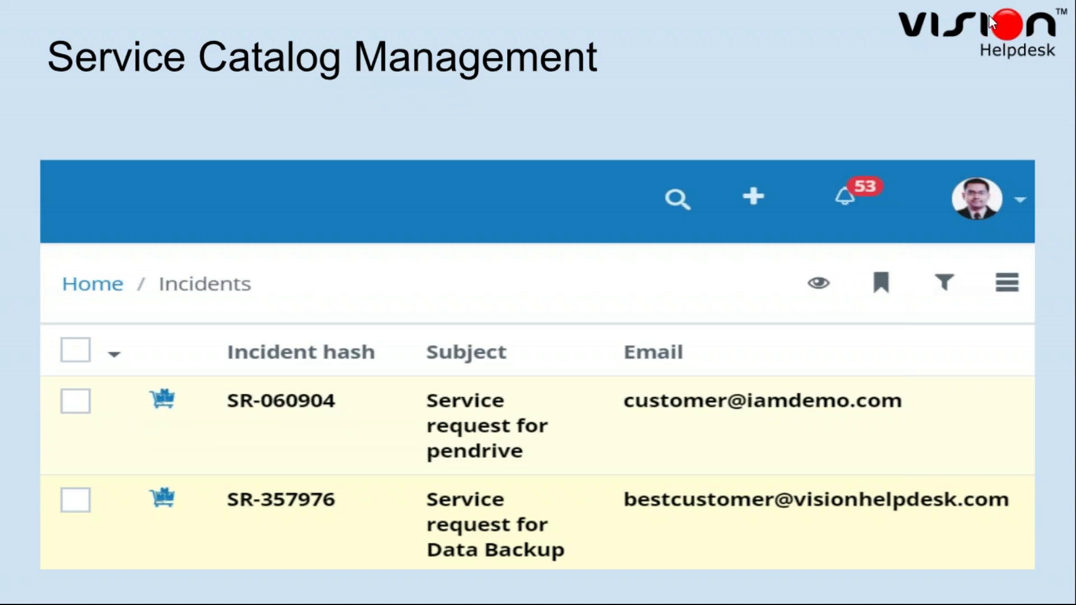
pyautogui.press('Escape')
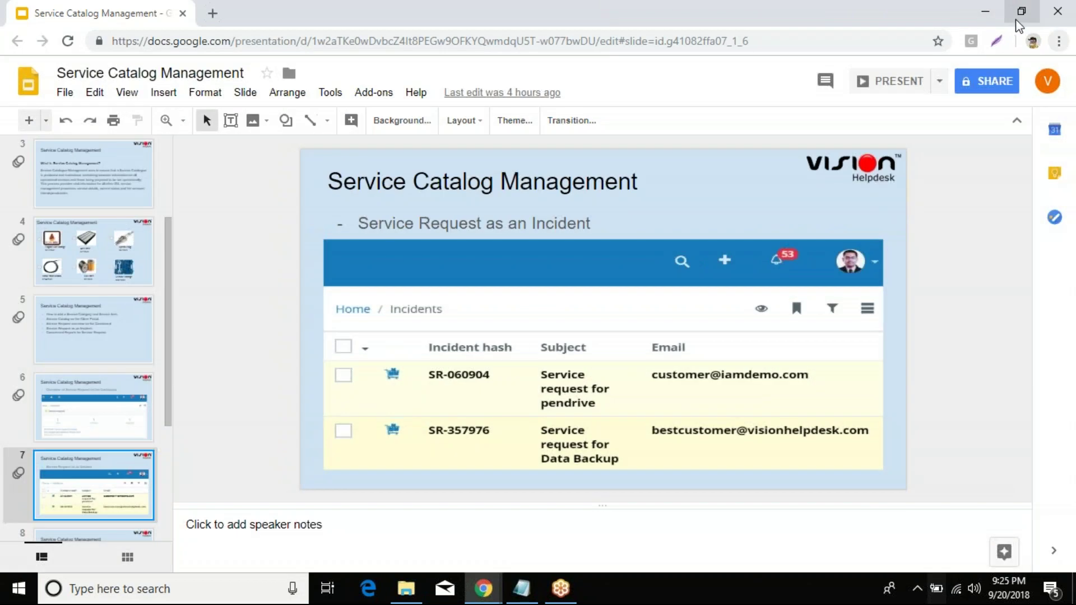
pyautogui.hotkey('alt', 'Tab')
pyautogui.press('Tab')
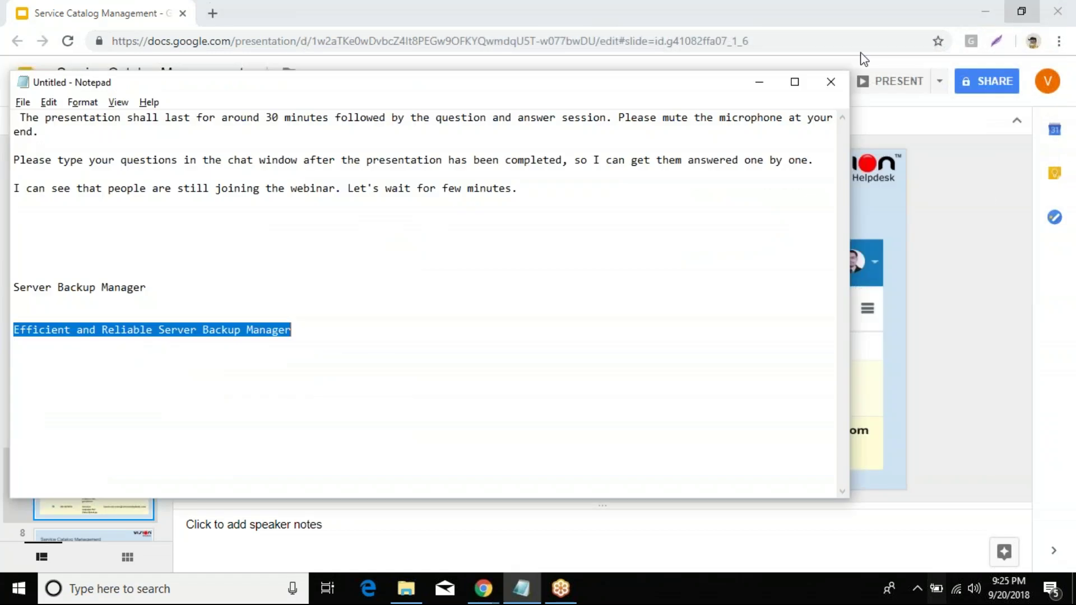
pyautogui.click(831, 82)
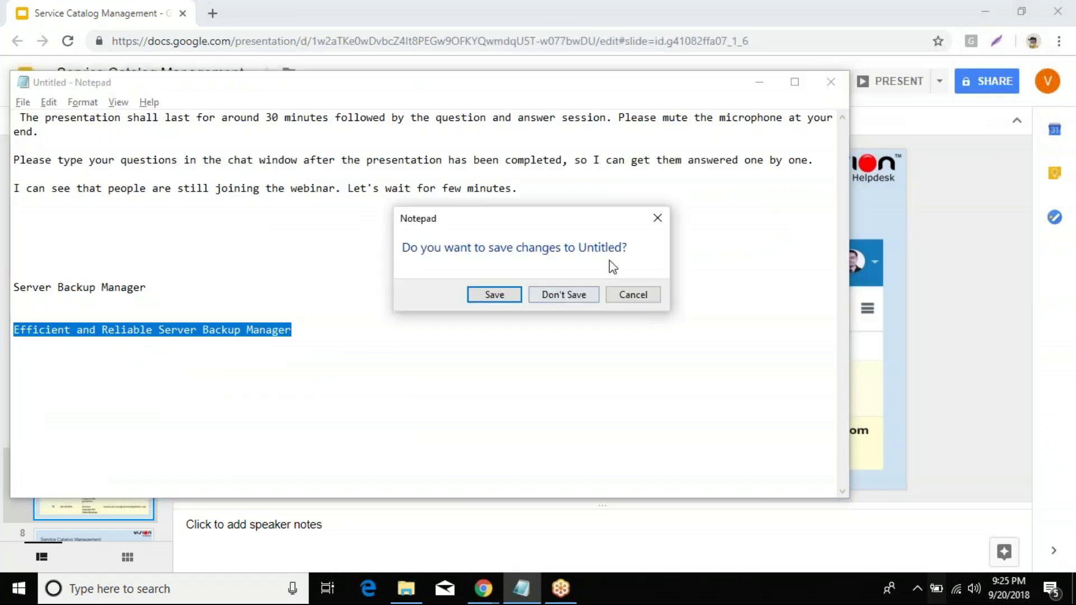
pyautogui.click(643, 298)
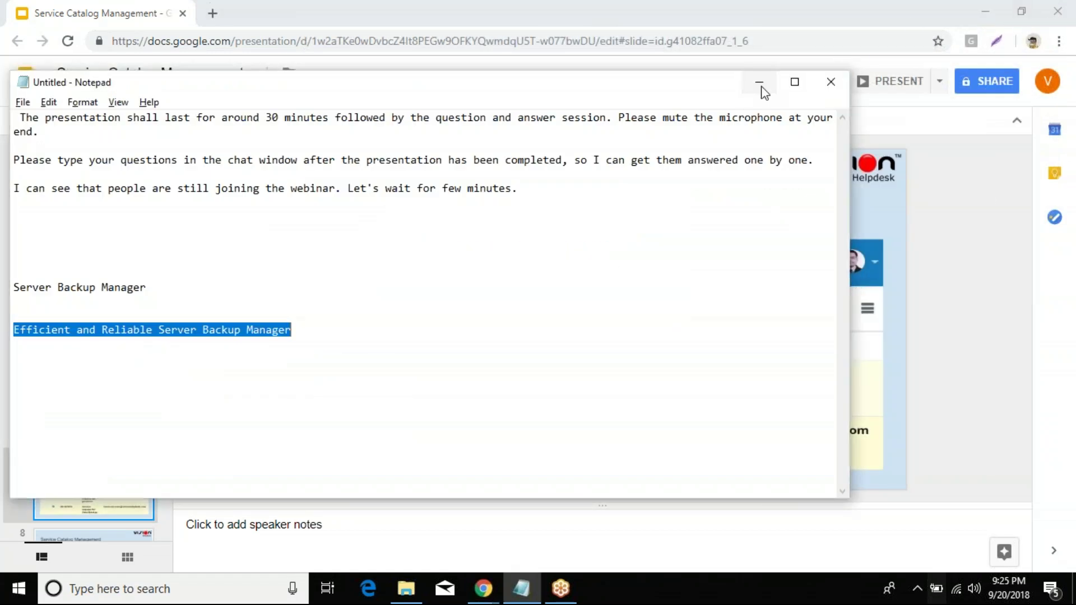
pyautogui.hotkey('alt', 'Tab')
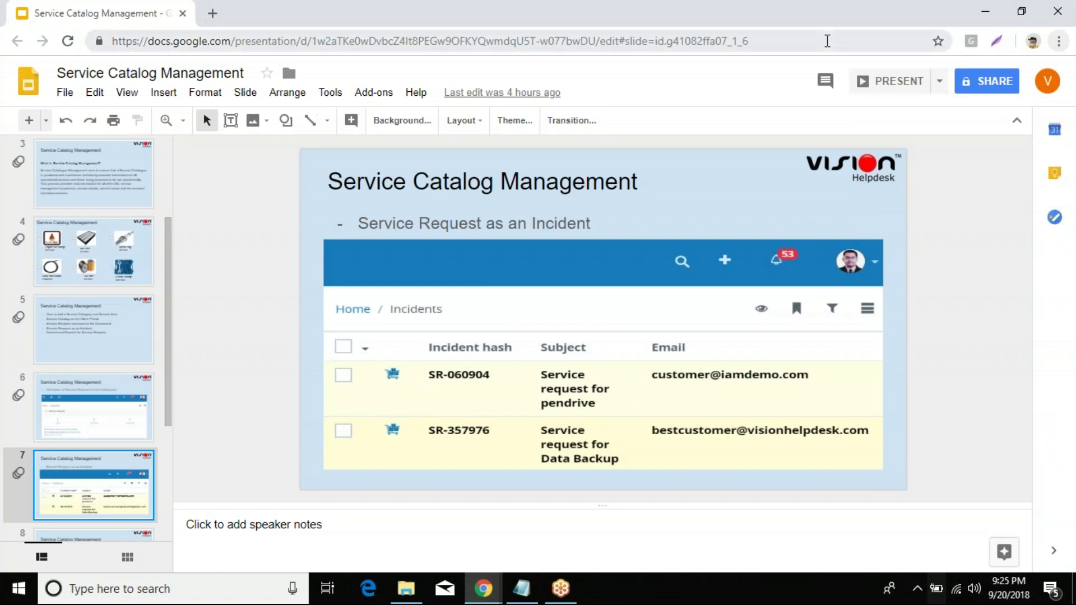
# Step: Switch to the service desk's incident inbox and look over the service request entries in the list
pyautogui.hotkey('alt', 'Tab')
pyautogui.press('Tab')
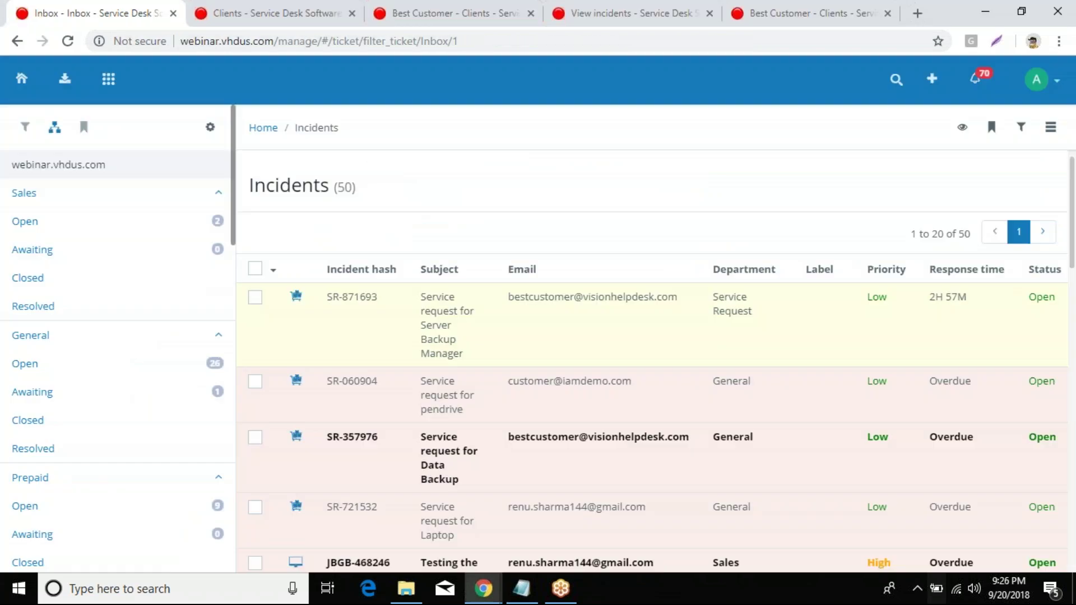
pyautogui.scroll(-4, 300, 315)
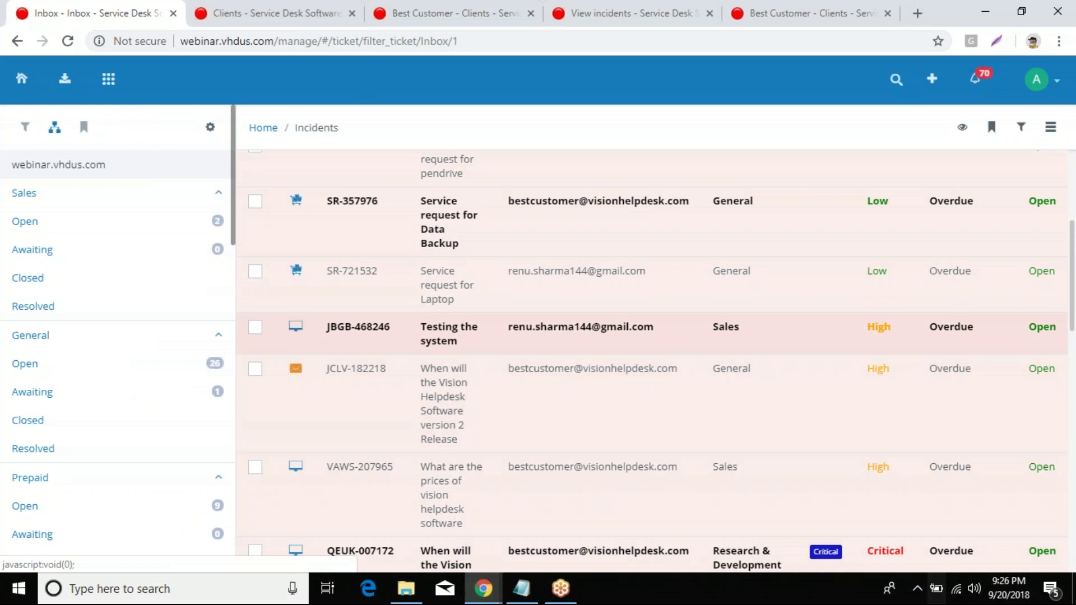
pyautogui.scroll(1, 300, 330)
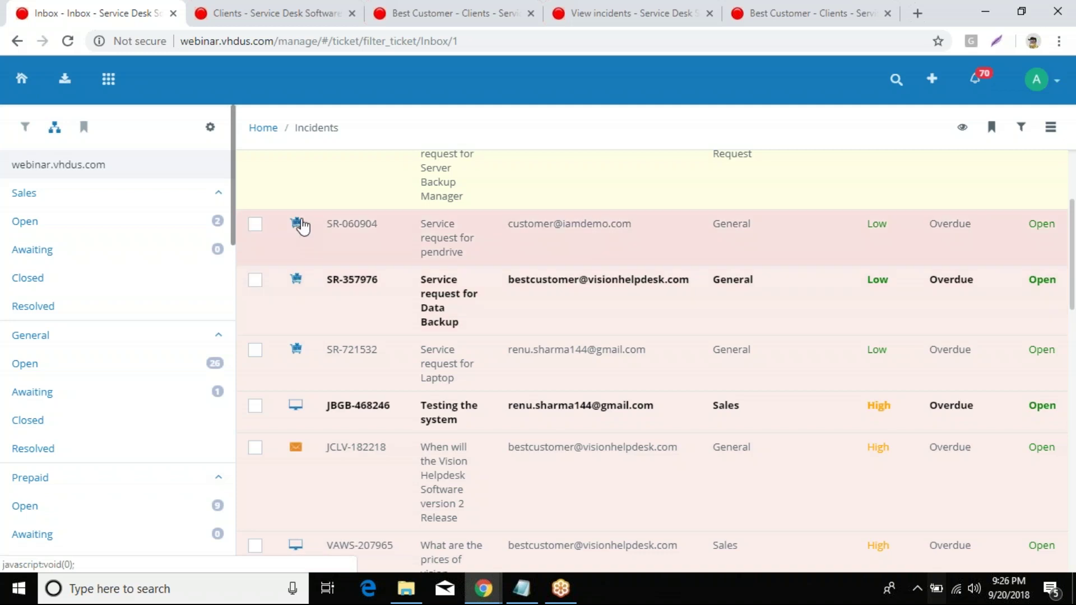
pyautogui.scroll(2, 304, 234)
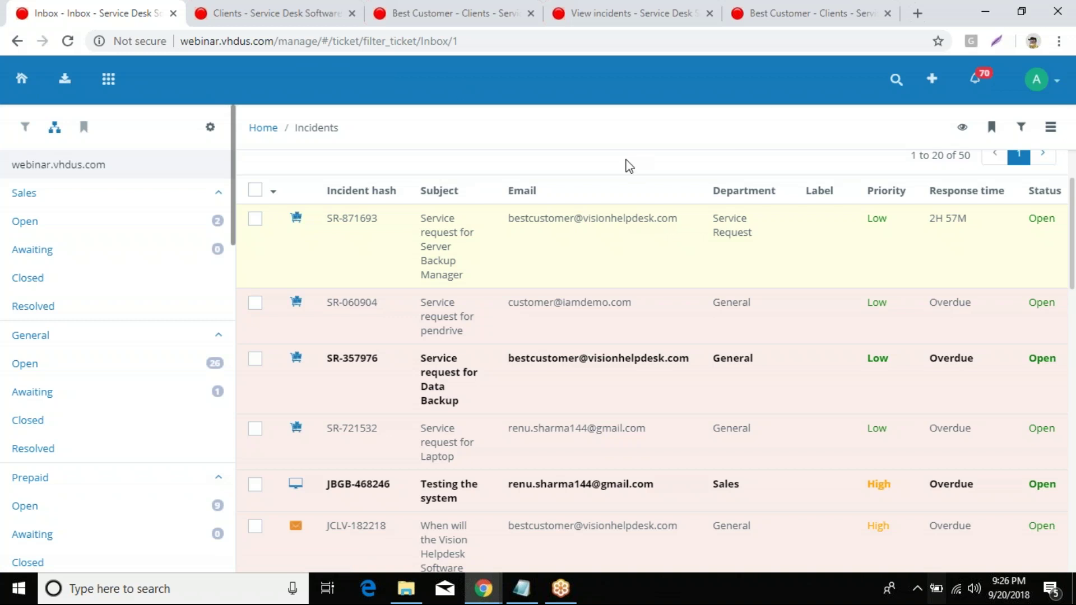
pyautogui.click(109, 81)
pyautogui.click(475, 125)
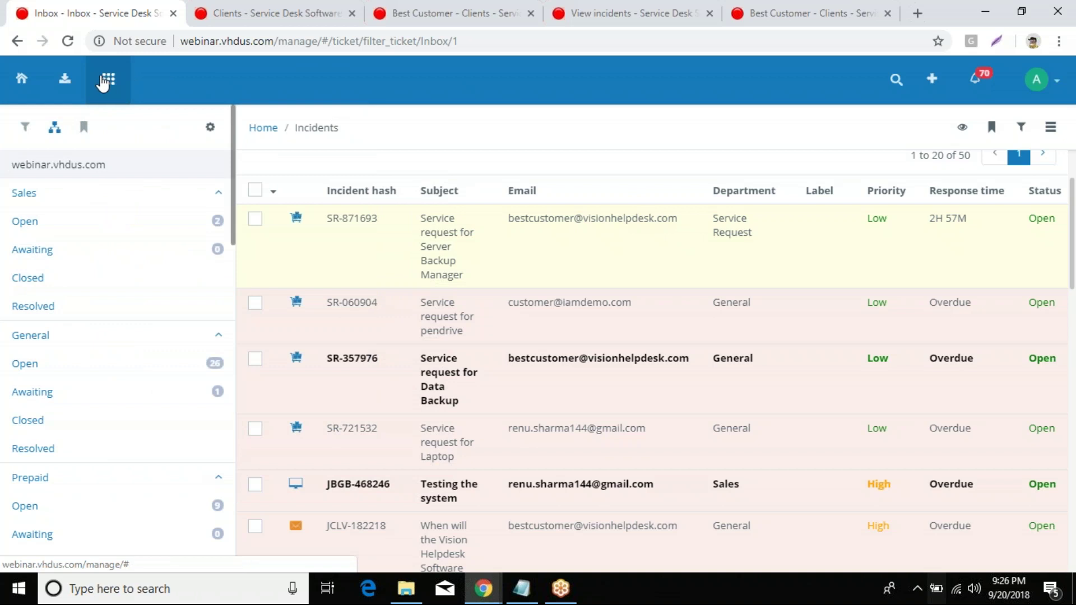
pyautogui.hotkey('alt', 'Tab')
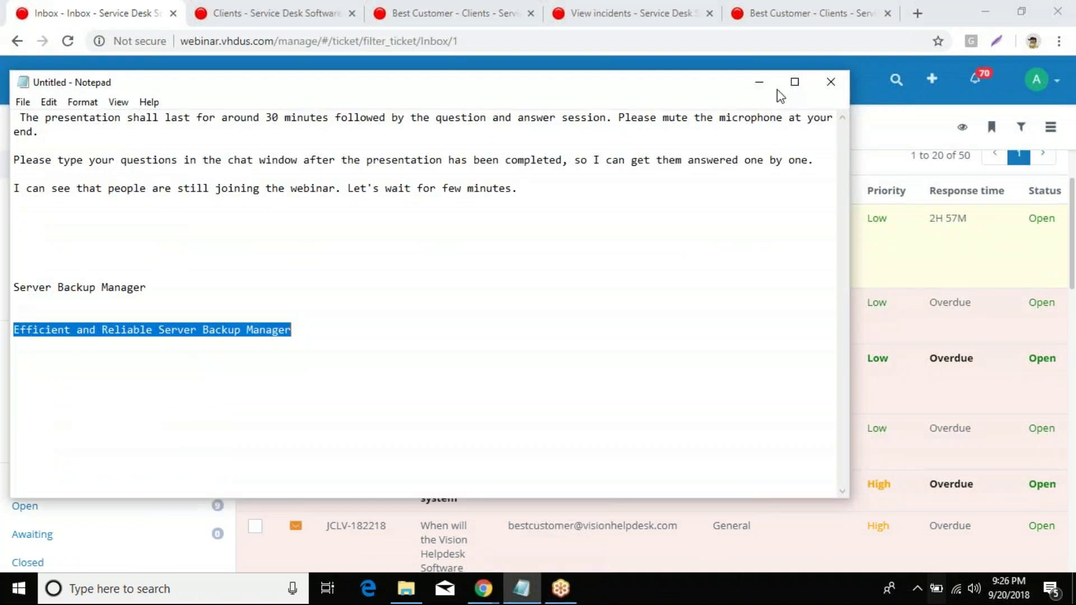
pyautogui.click(831, 82)
pyautogui.press('n')
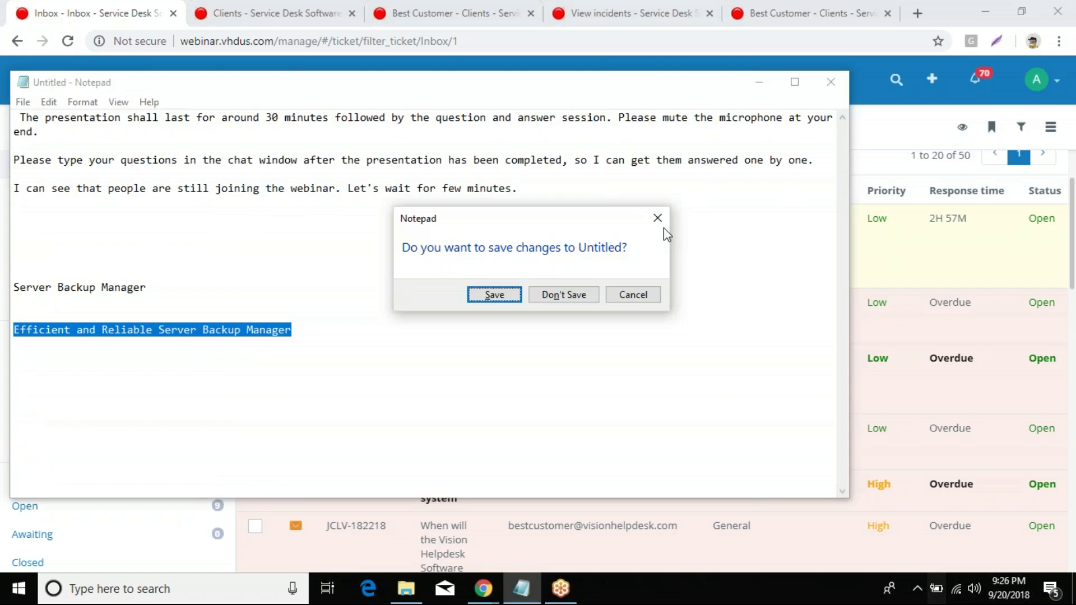
pyautogui.click(658, 219)
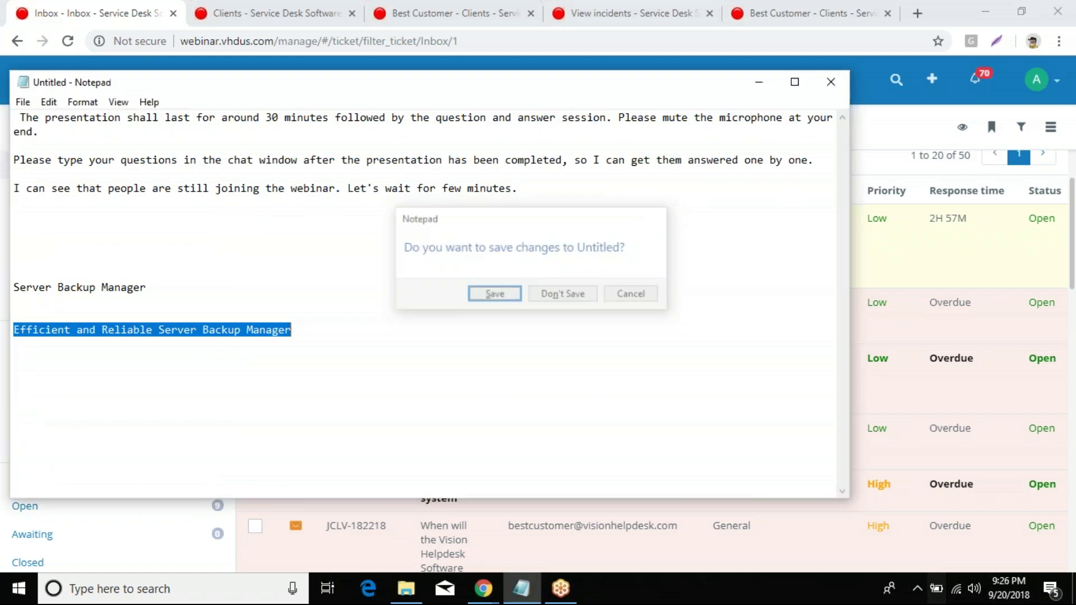
pyautogui.click(794, 82)
pyautogui.click(1007, 10)
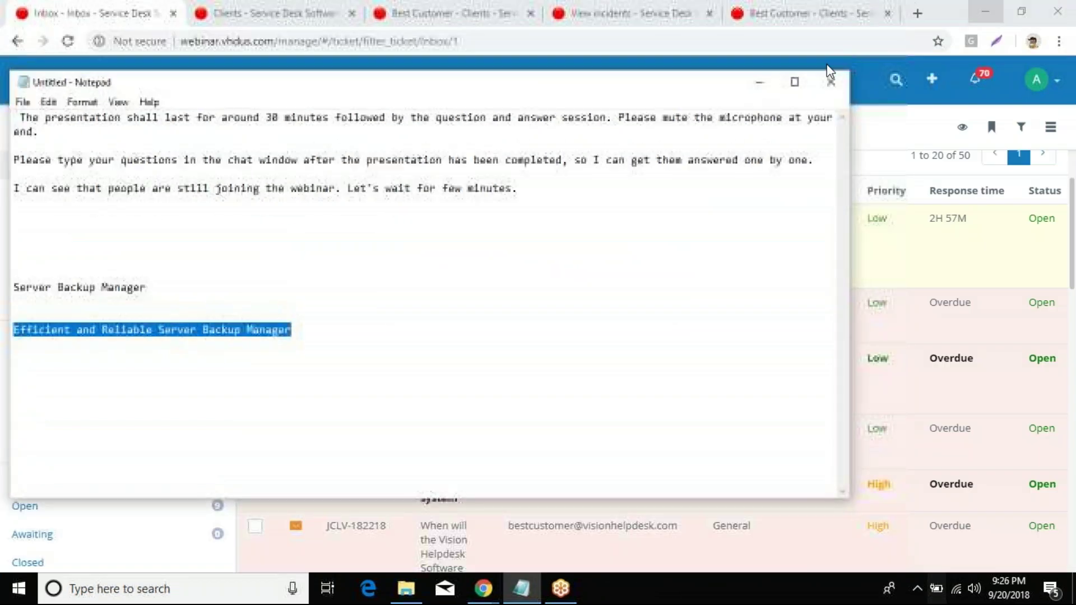
pyautogui.click(745, 79)
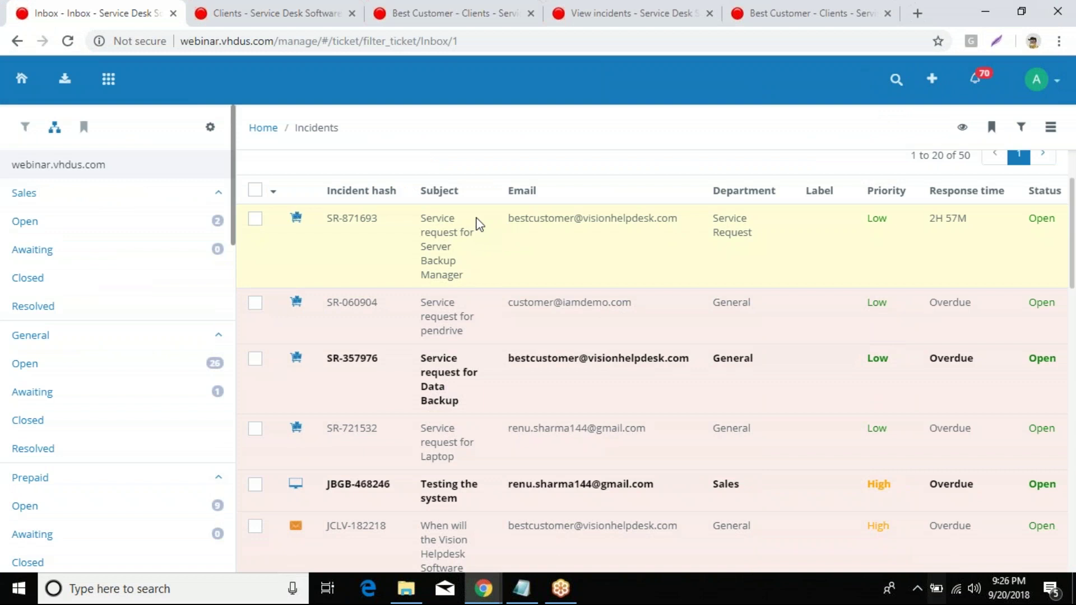
# Step: Switch to the Service Catalog Management presentation, show the Customized Reports slide, and return to the service desk inbox
pyautogui.scroll(-1, 479, 216)
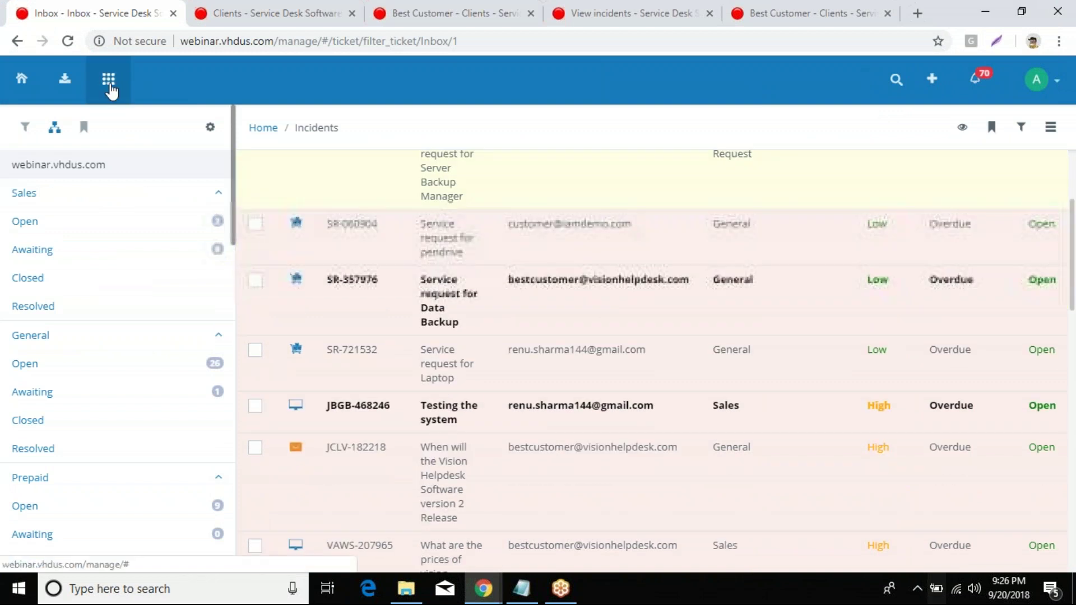
pyautogui.hotkey('alt', 'Tab')
pyautogui.hotkey('alt', 'Tab')
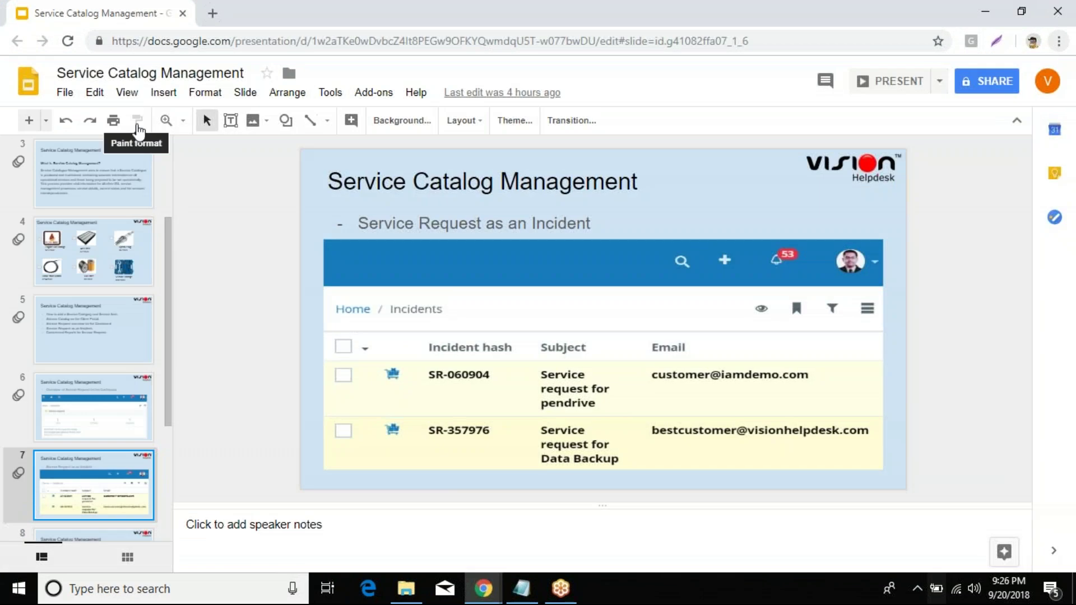
pyautogui.scroll(-3, 112, 428)
pyautogui.click(116, 364)
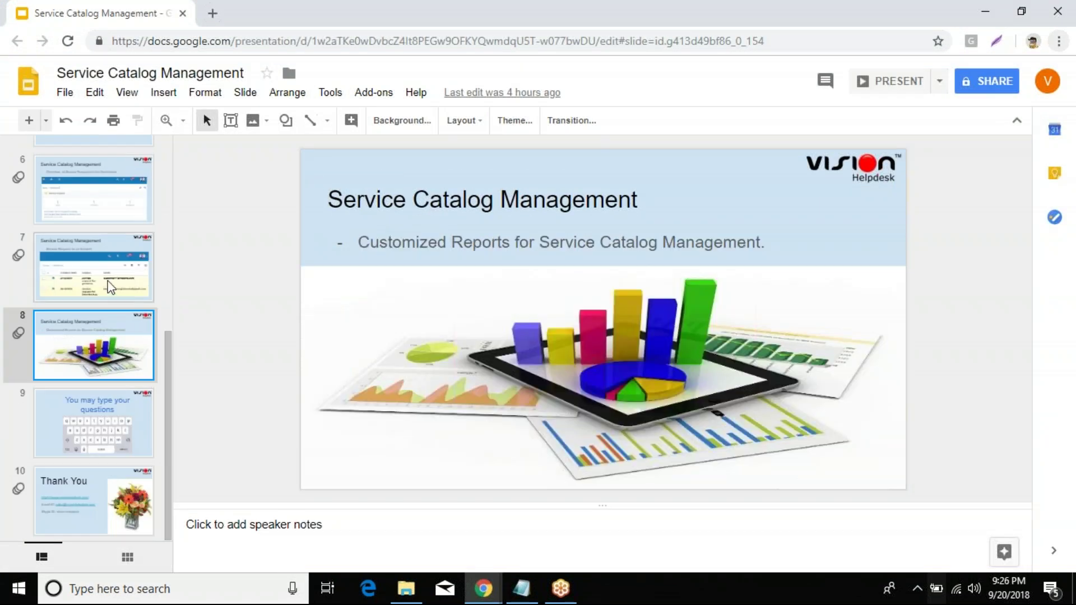
pyautogui.click(988, 7)
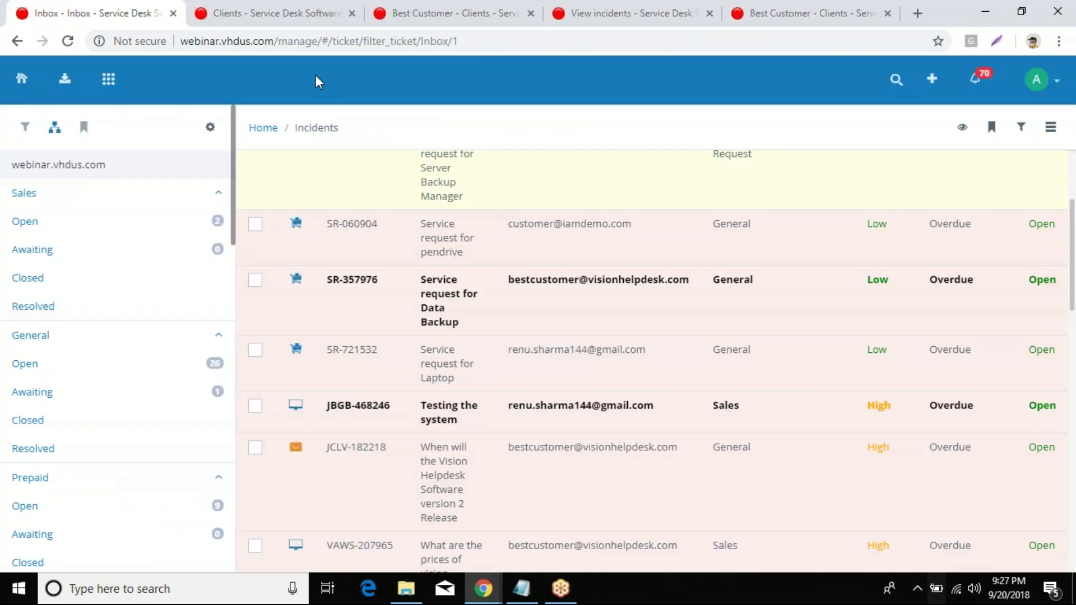
# Step: Go to the custom reports in the Reports module and create a new custom report of the Incident type
pyautogui.click(107, 83)
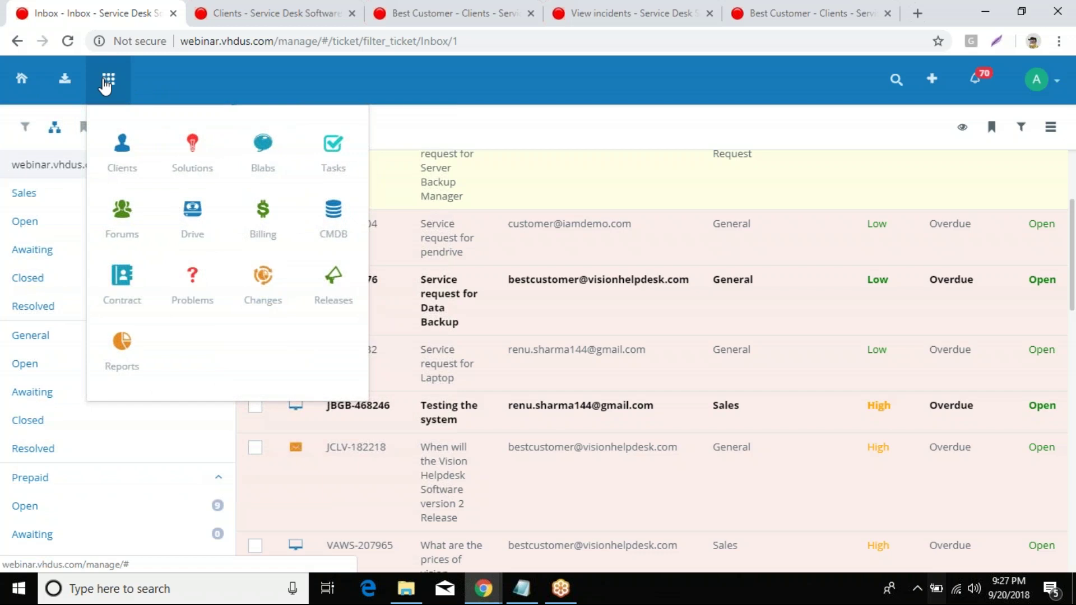
pyautogui.click(131, 354)
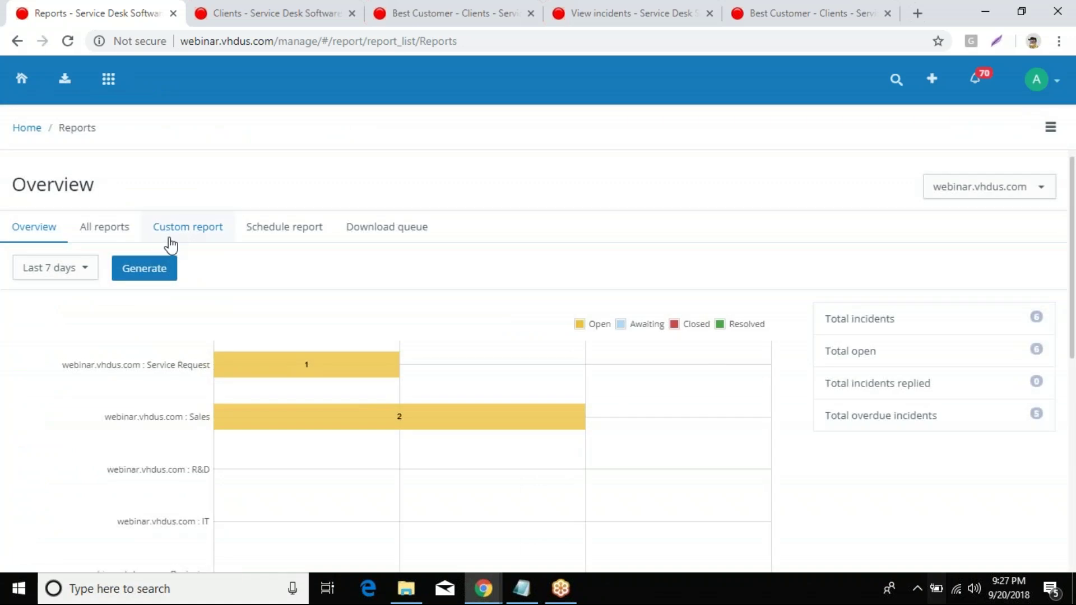
pyautogui.click(194, 236)
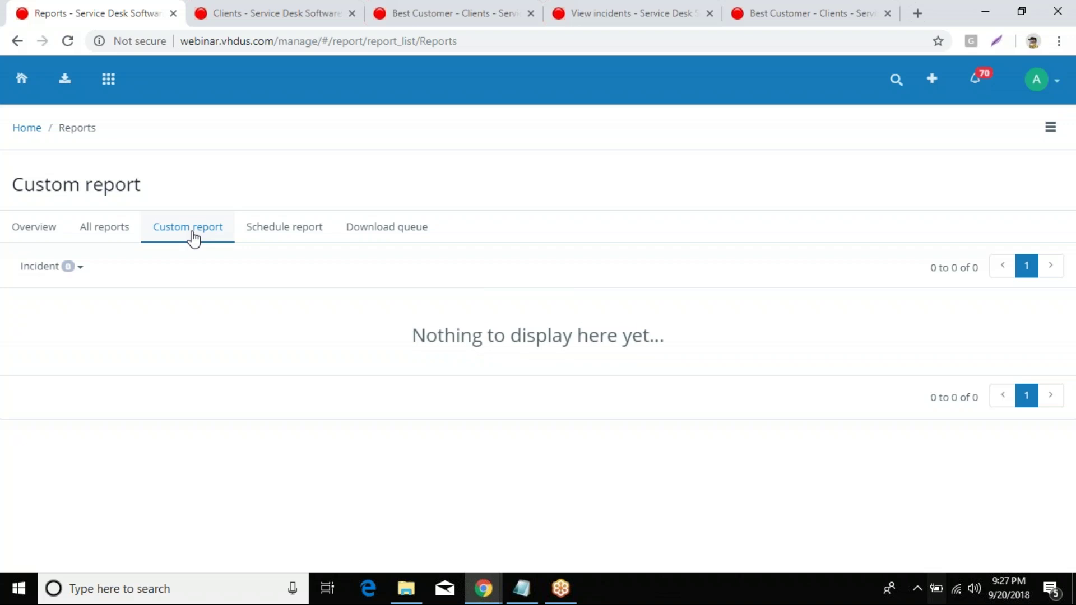
pyautogui.click(1045, 135)
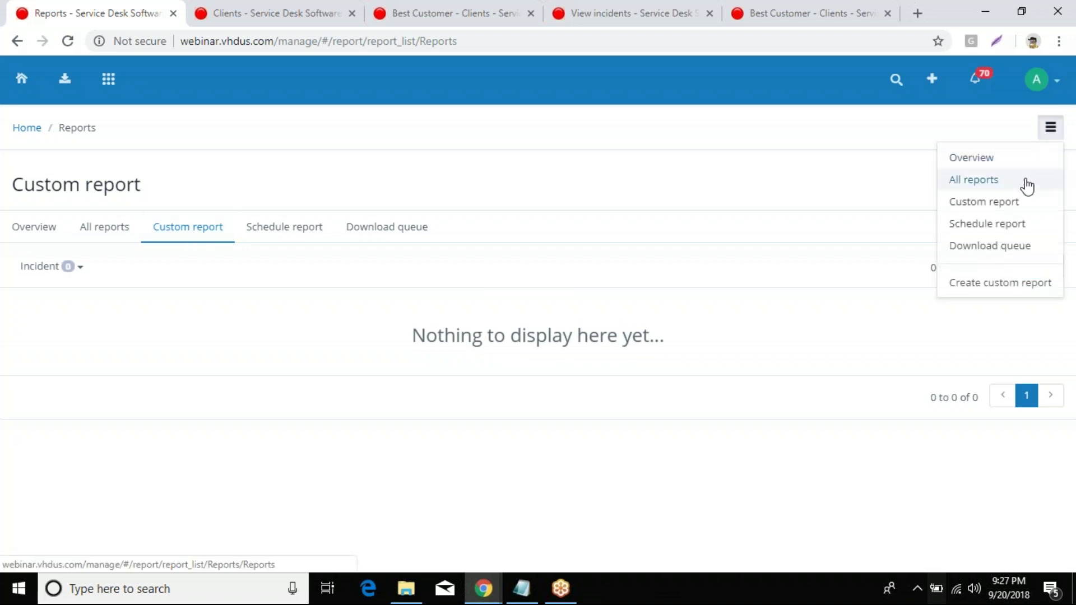
pyautogui.click(997, 283)
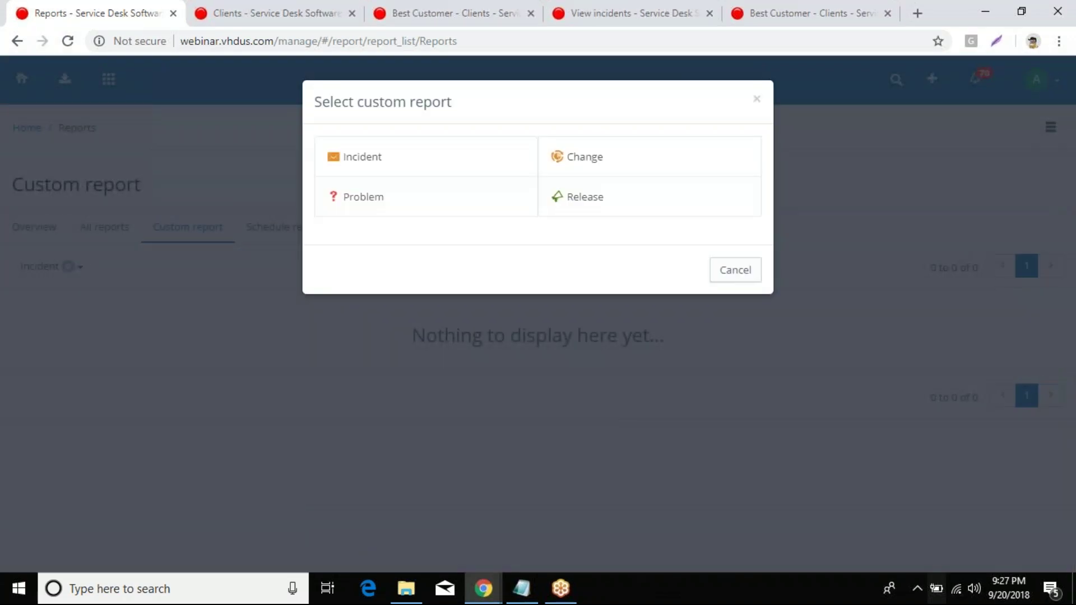
pyautogui.click(363, 158)
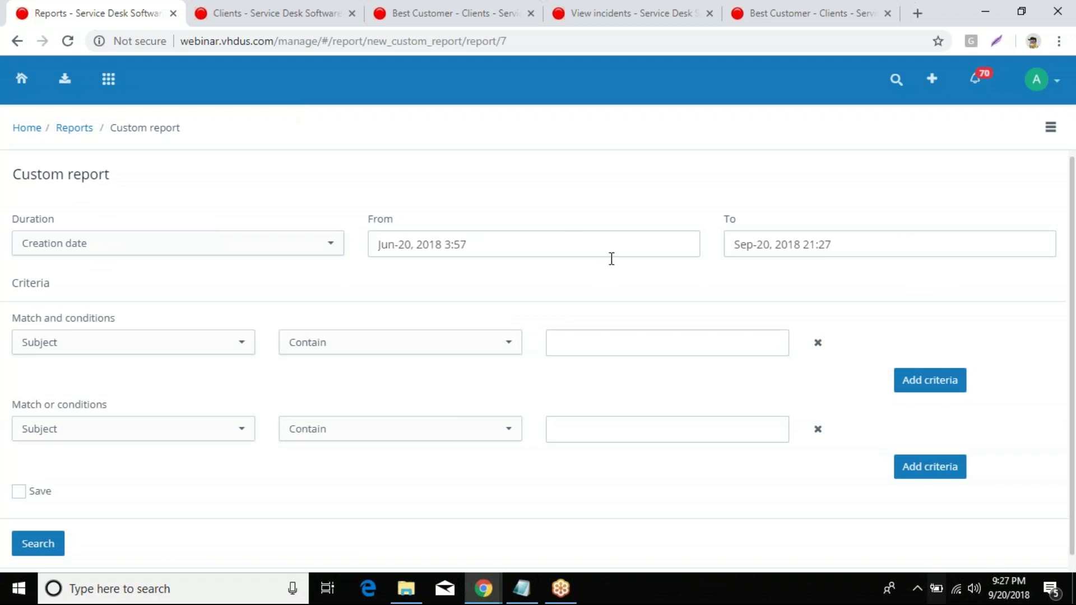
# Step: Set the report's first match-and condition to incident hash contains "sr"
pyautogui.click(238, 348)
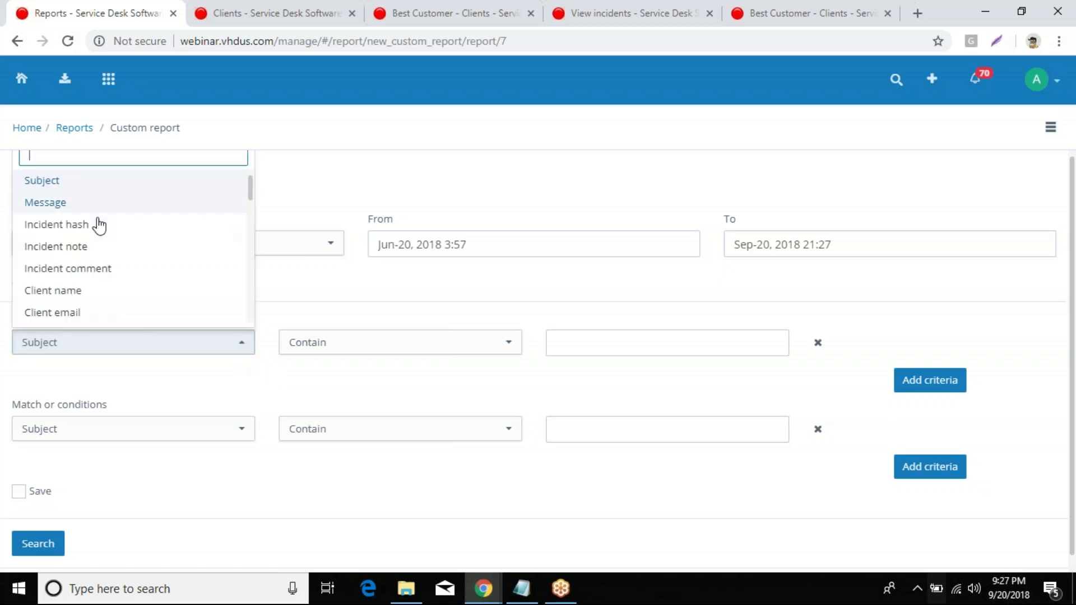
pyautogui.click(69, 225)
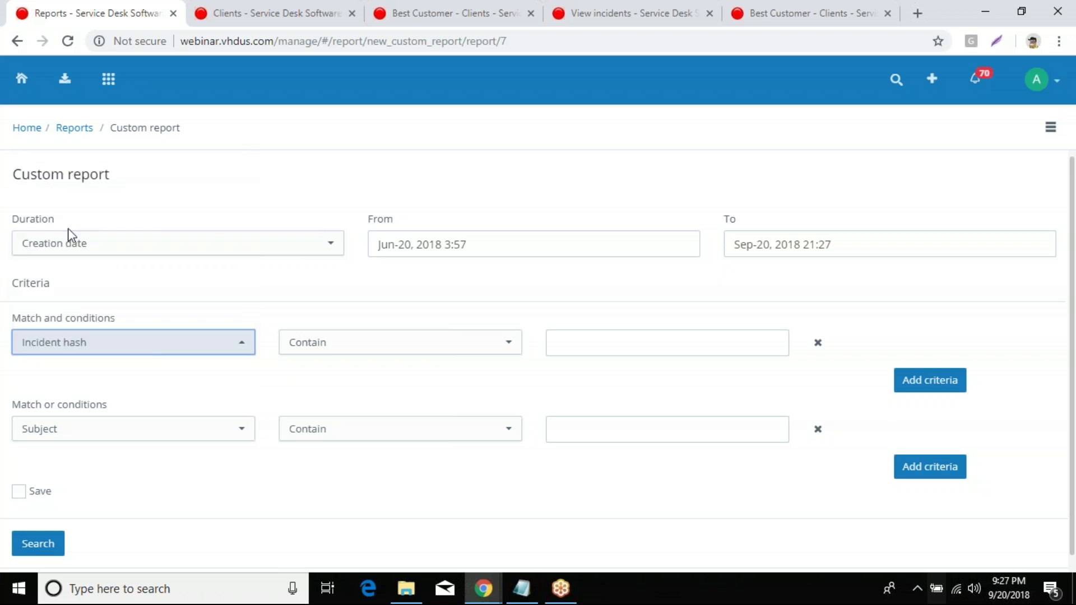
pyautogui.click(643, 352)
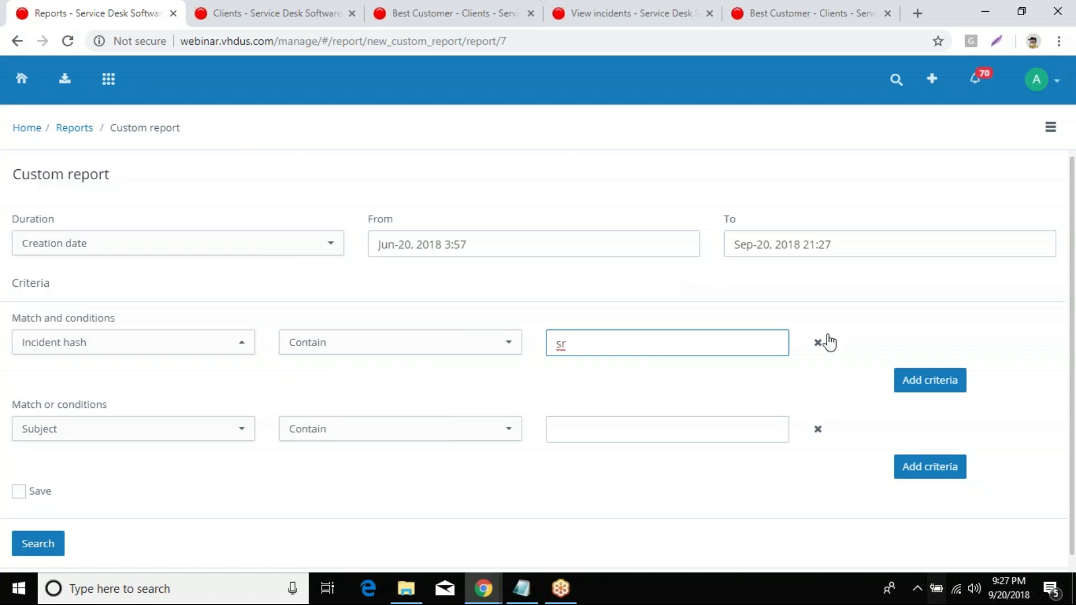
# Step: Run the report search with saving enabled and save the report under the title "service request hash"
pyautogui.scroll(-1, 504, 415)
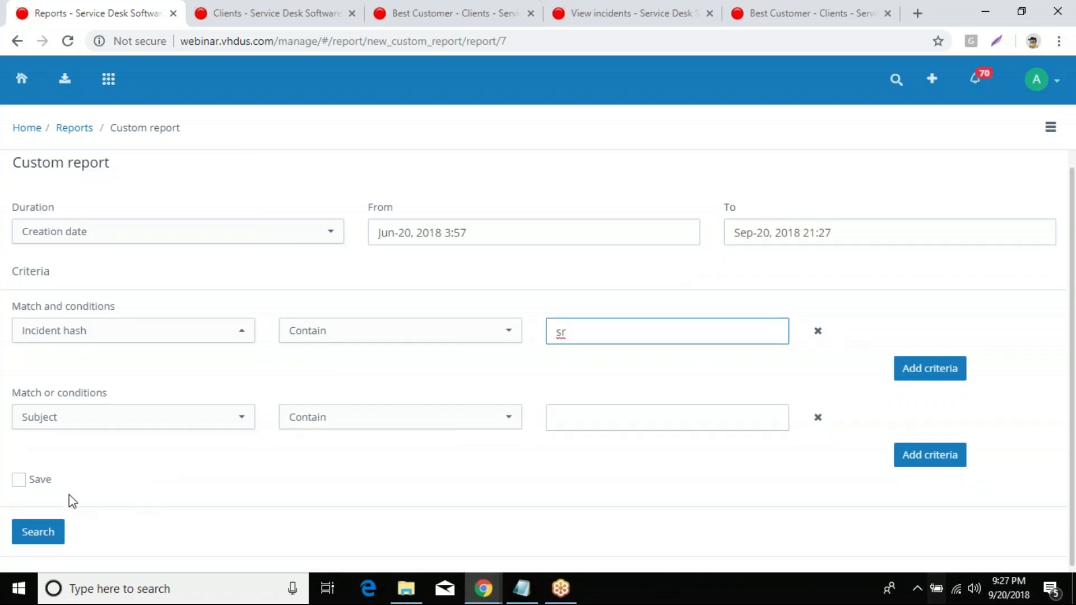
pyautogui.click(17, 483)
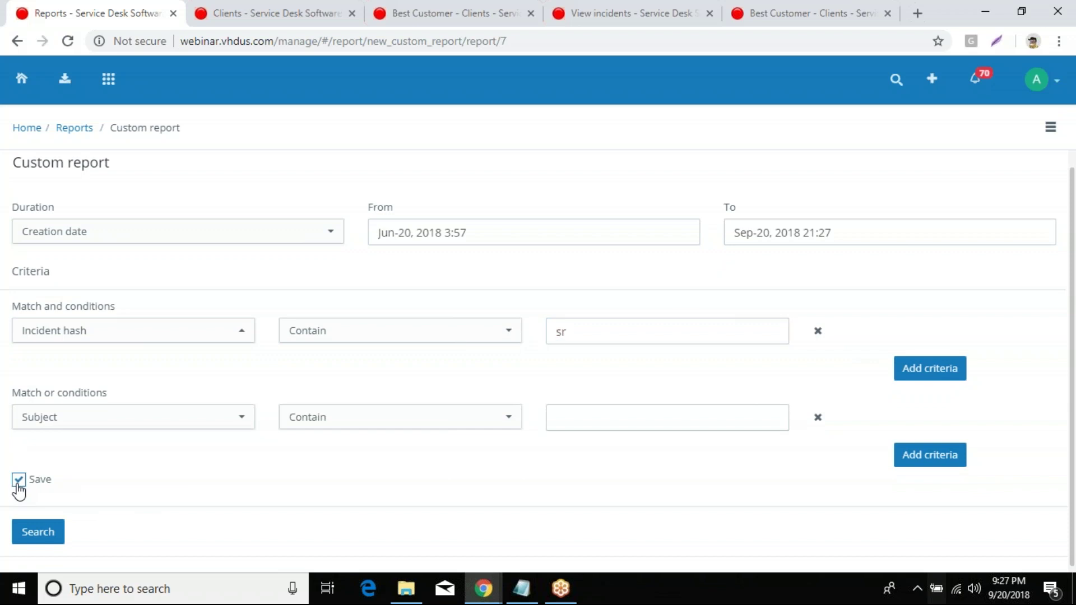
pyautogui.click(50, 535)
pyautogui.click(575, 146)
pyautogui.write('service requet')
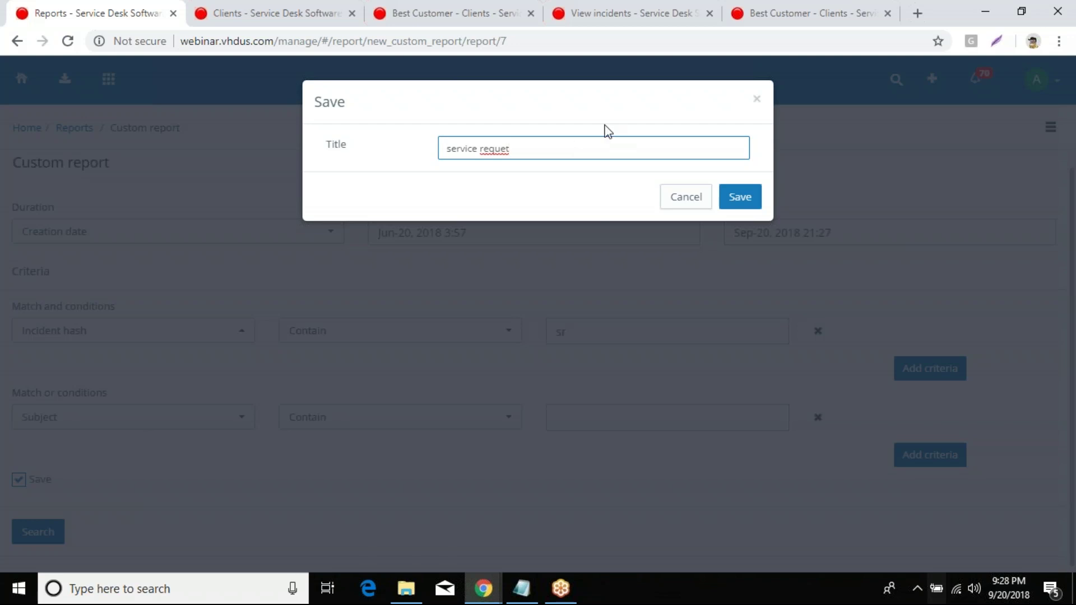
pyautogui.write(' hash')
pyautogui.click(501, 148)
pyautogui.write('s')
pyautogui.click(752, 202)
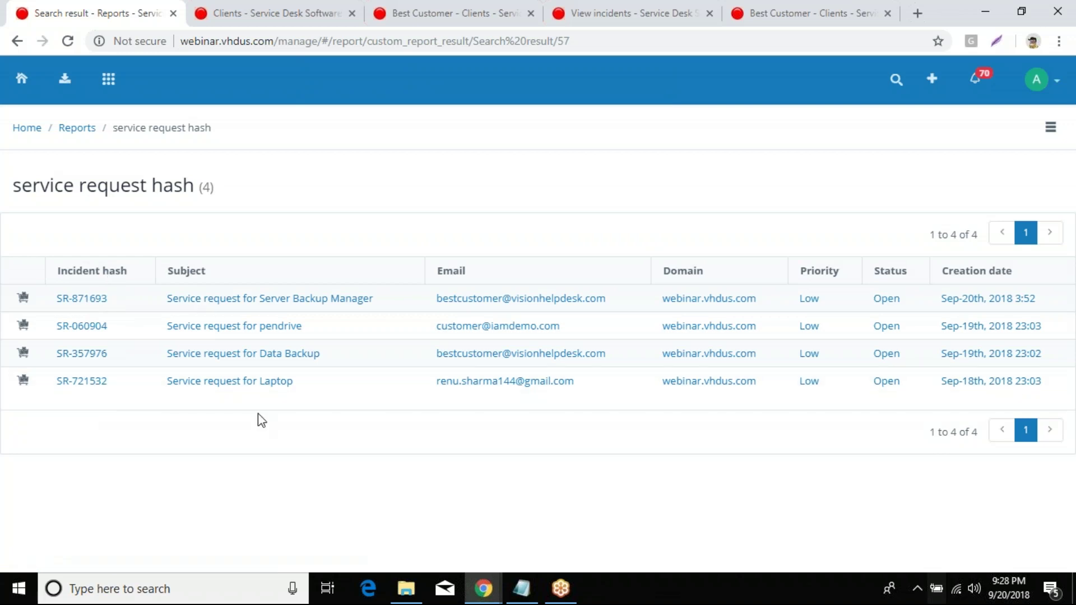
# Step: Return to the custom report list and open the saved "service request hash" report to view its criteria
pyautogui.click(81, 134)
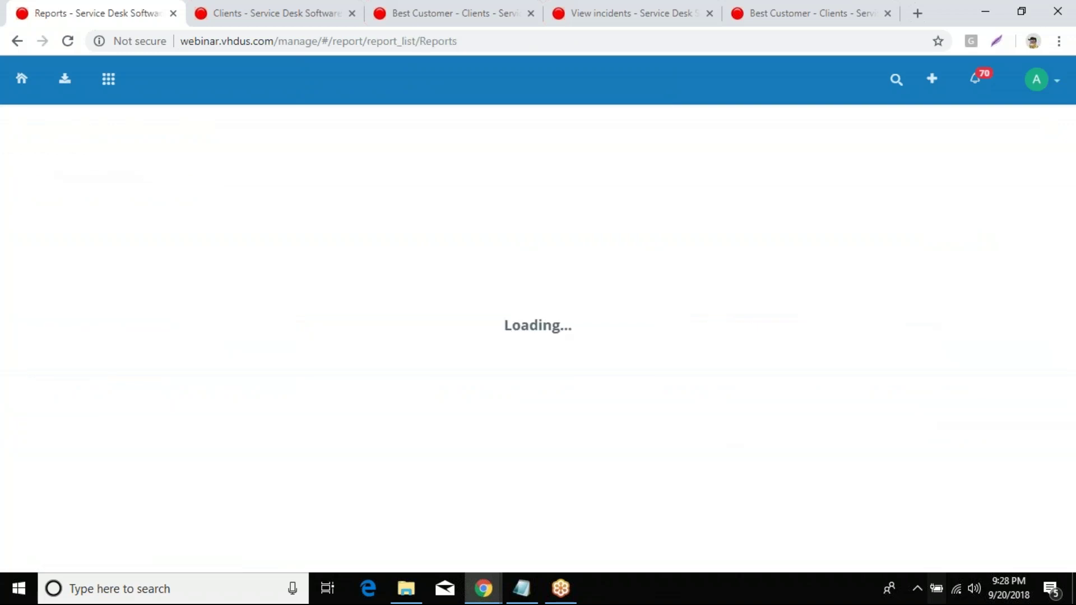
pyautogui.click(186, 233)
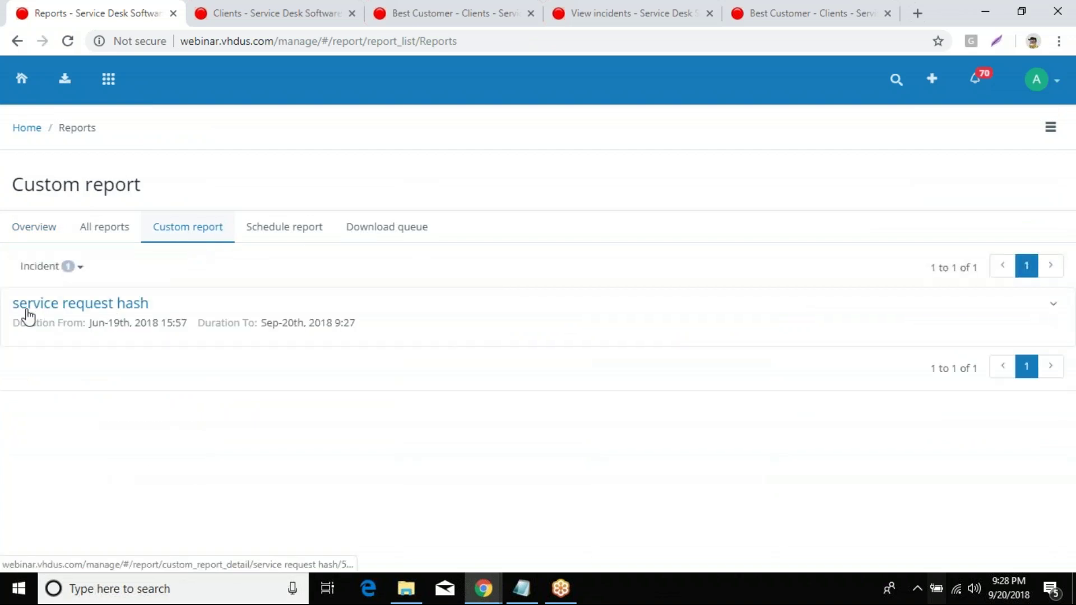
pyautogui.click(81, 267)
pyautogui.click(216, 288)
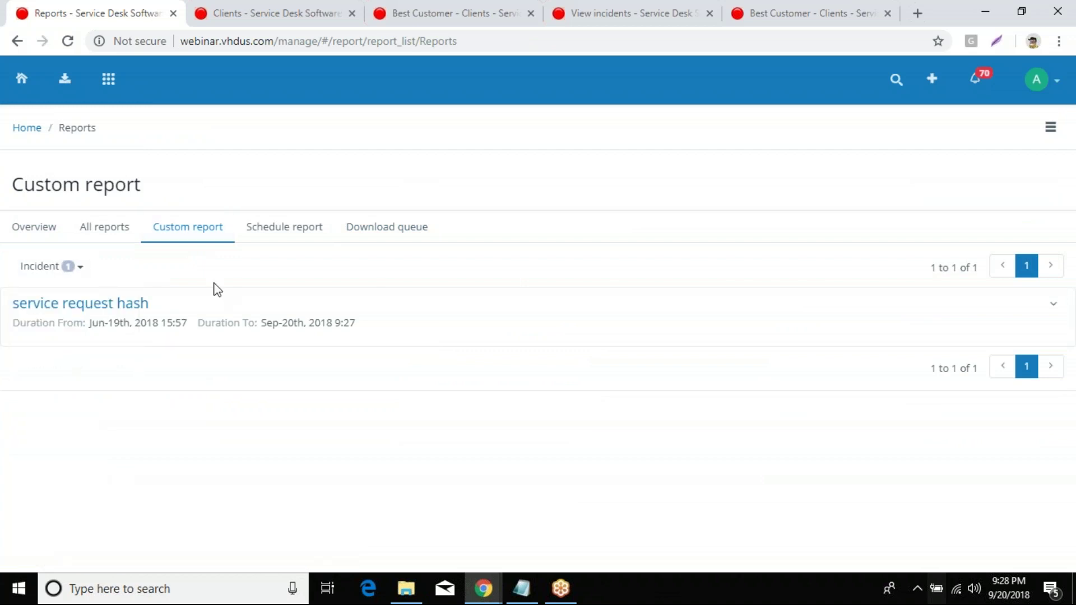
pyautogui.click(99, 312)
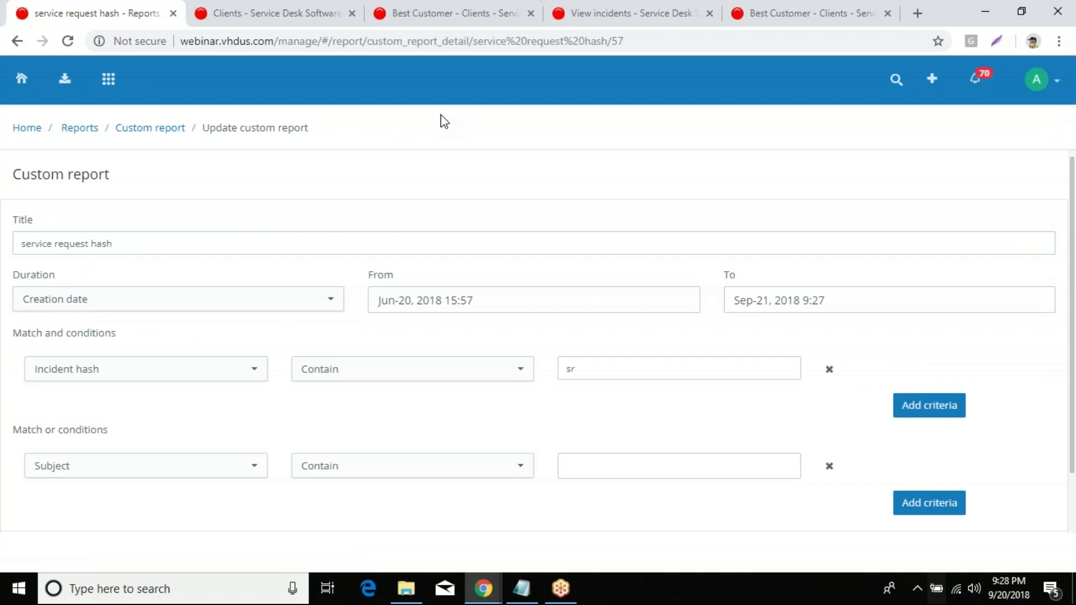
# Step: Switch to the Service Catalog Management presentation in Google Slides and show the "You may type your questions" slide
pyautogui.hotkey('alt', 'Tab')
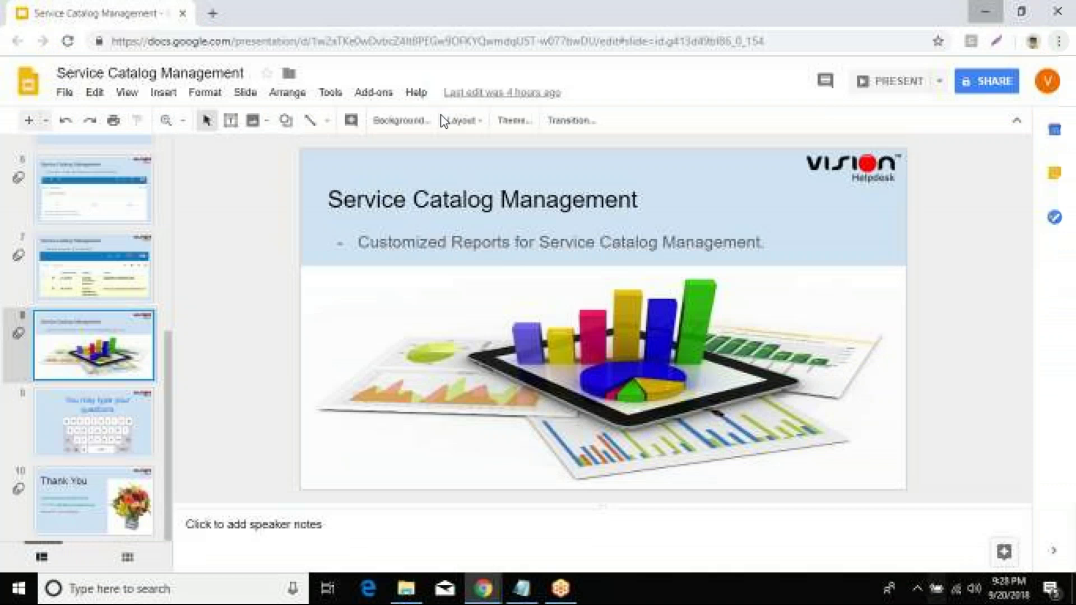
pyautogui.hotkey('alt', 'f')
pyautogui.press('Escape')
pyautogui.press('Down')
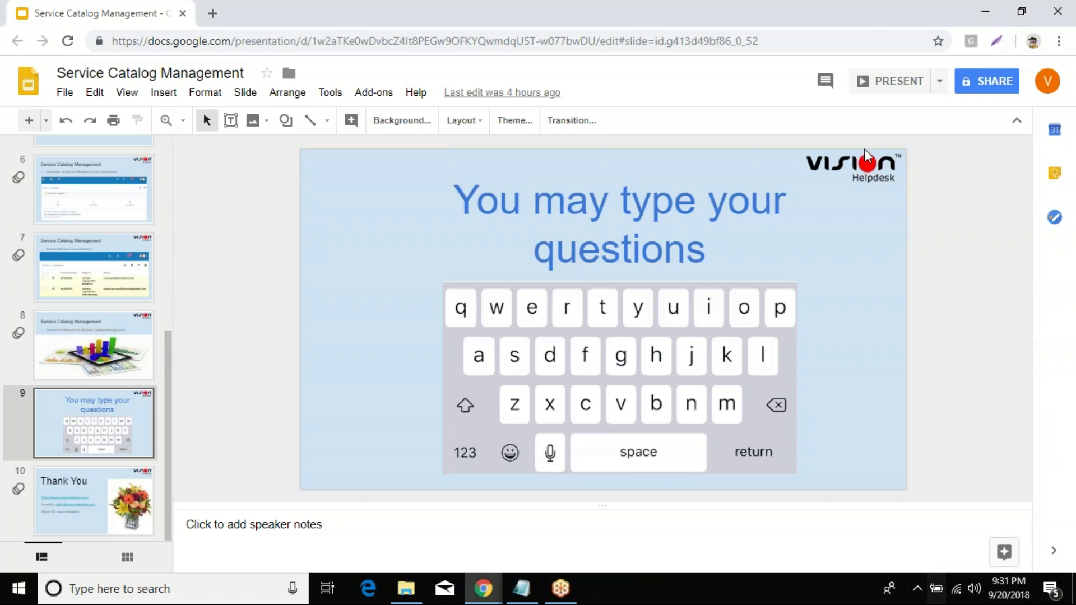
# Step: Switch back to Vision Helpdesk and open the ITIL module's details from the system module settings
pyautogui.hotkey('alt', 'Tab')
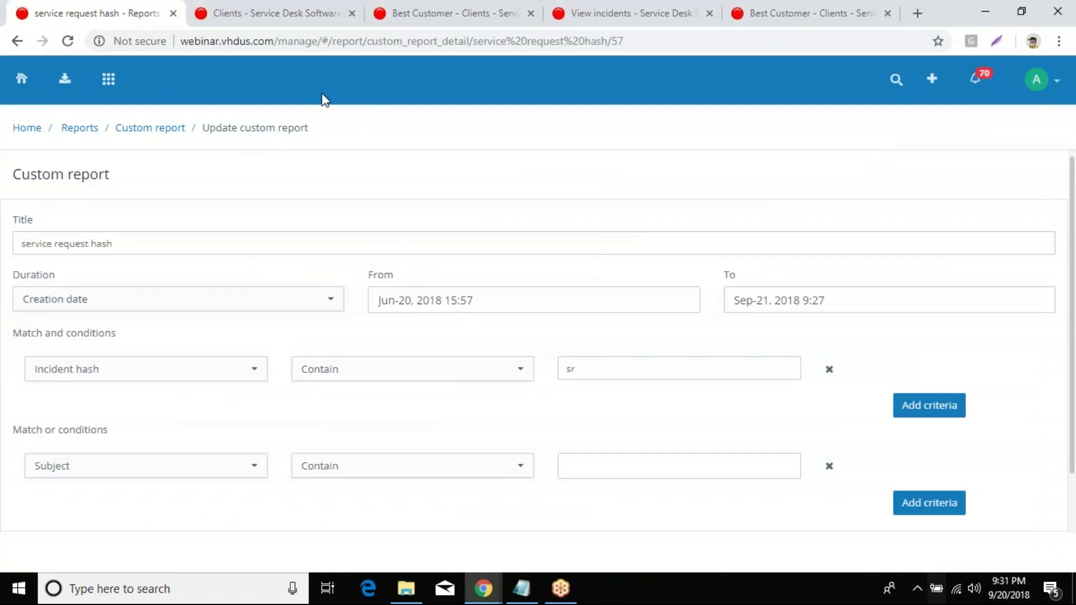
pyautogui.click(1056, 92)
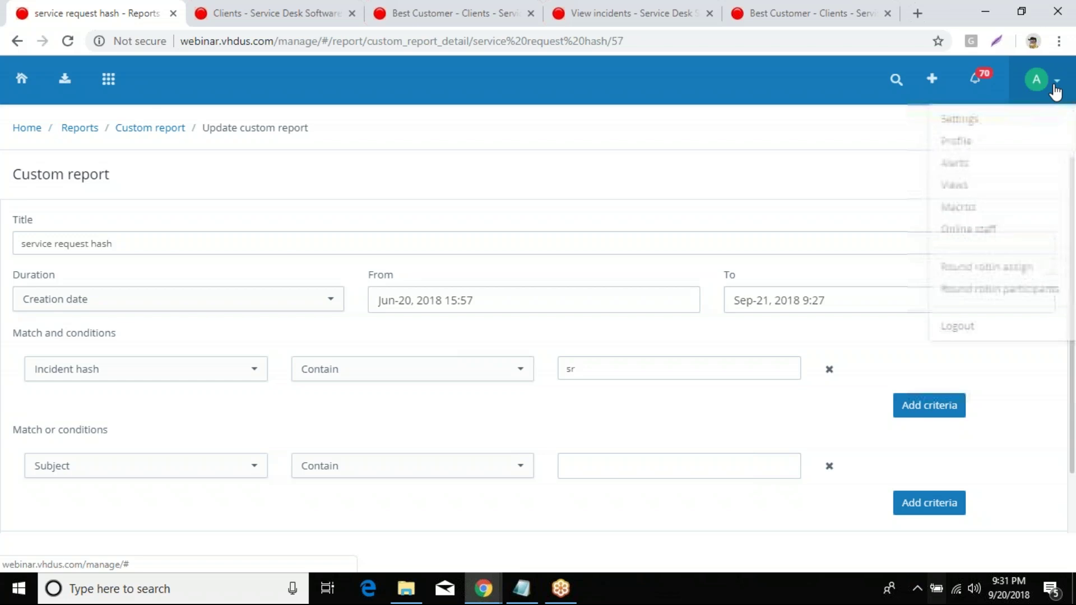
pyautogui.click(958, 126)
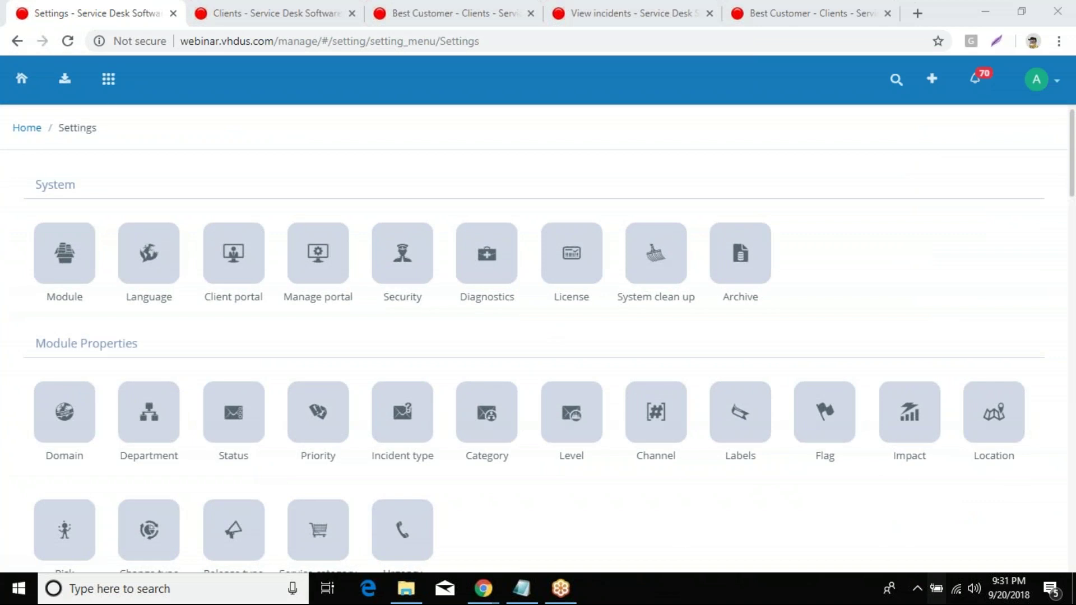
pyautogui.scroll(-2, 201, 153)
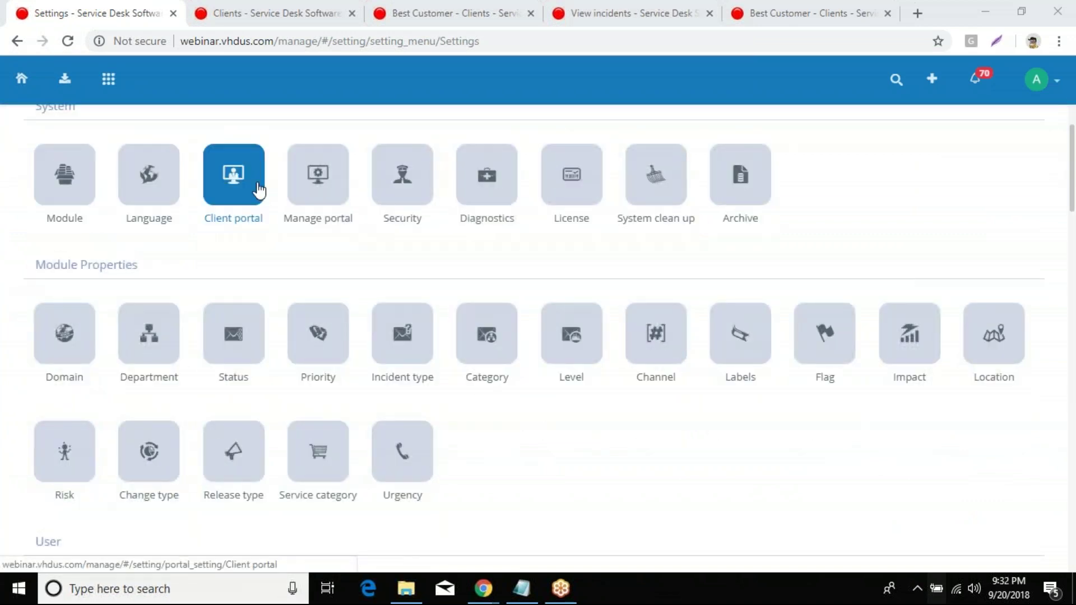
pyautogui.click(69, 191)
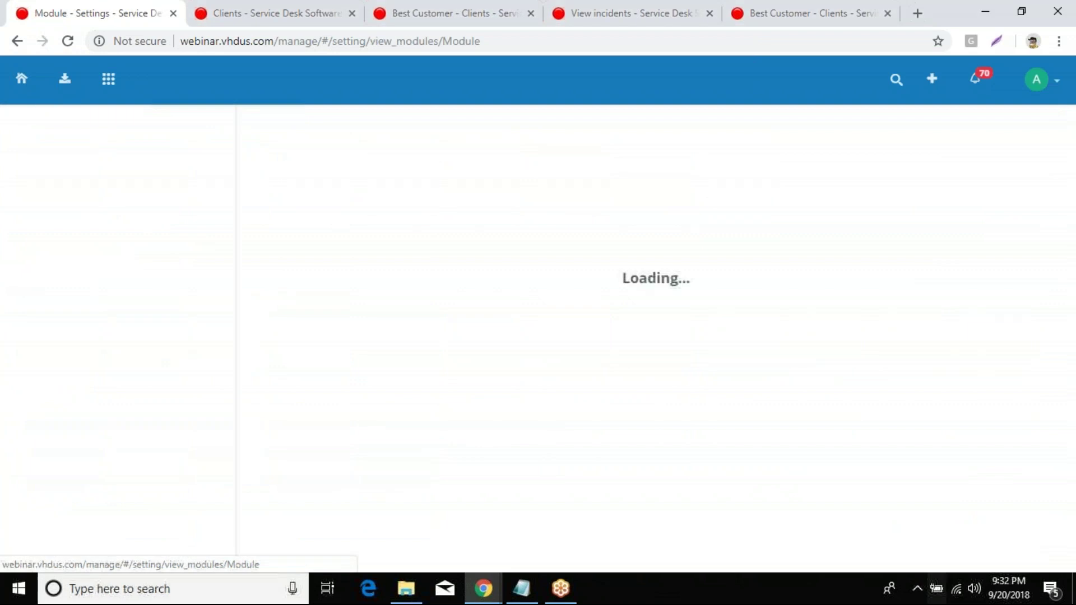
pyautogui.scroll(-4, 452, 264)
pyautogui.click(287, 413)
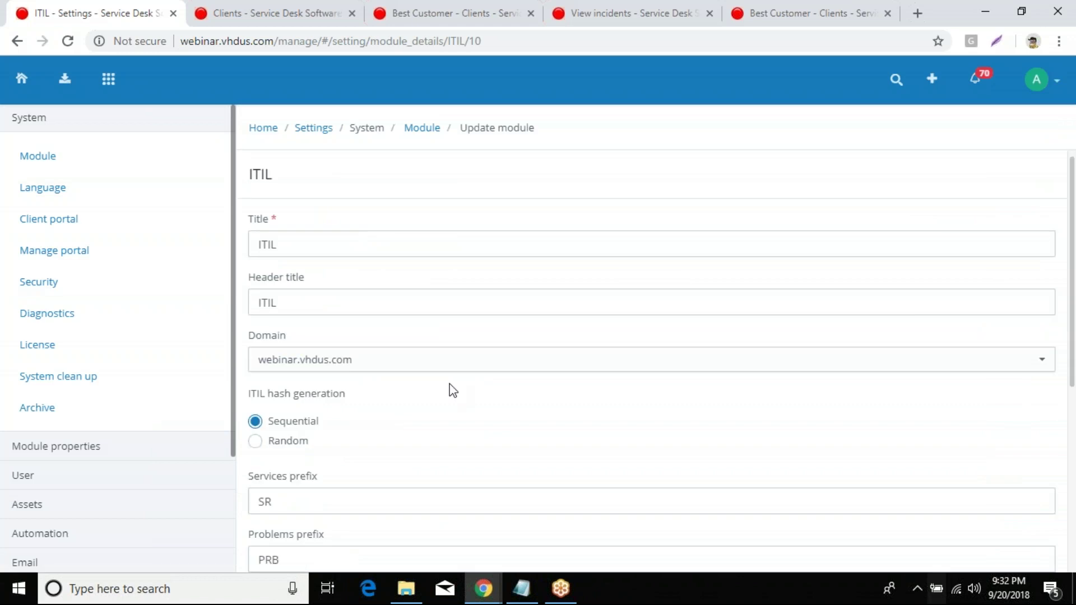
# Step: Try SERV and SERRES as the services prefix in the ITIL module settings
pyautogui.scroll(-4, 495, 274)
pyautogui.scroll(1, 507, 293)
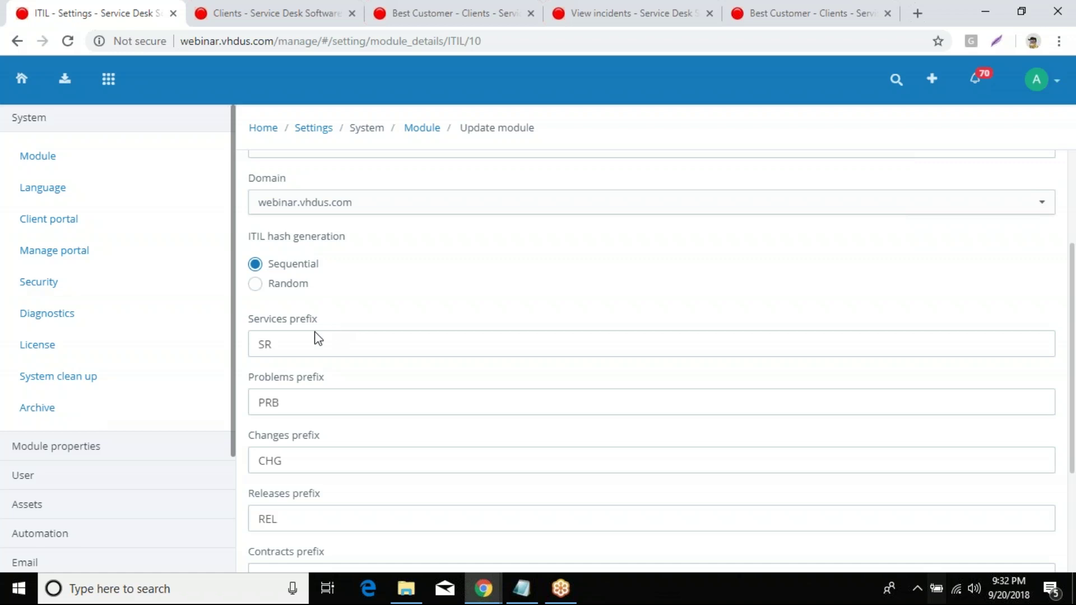
pyautogui.click(301, 344)
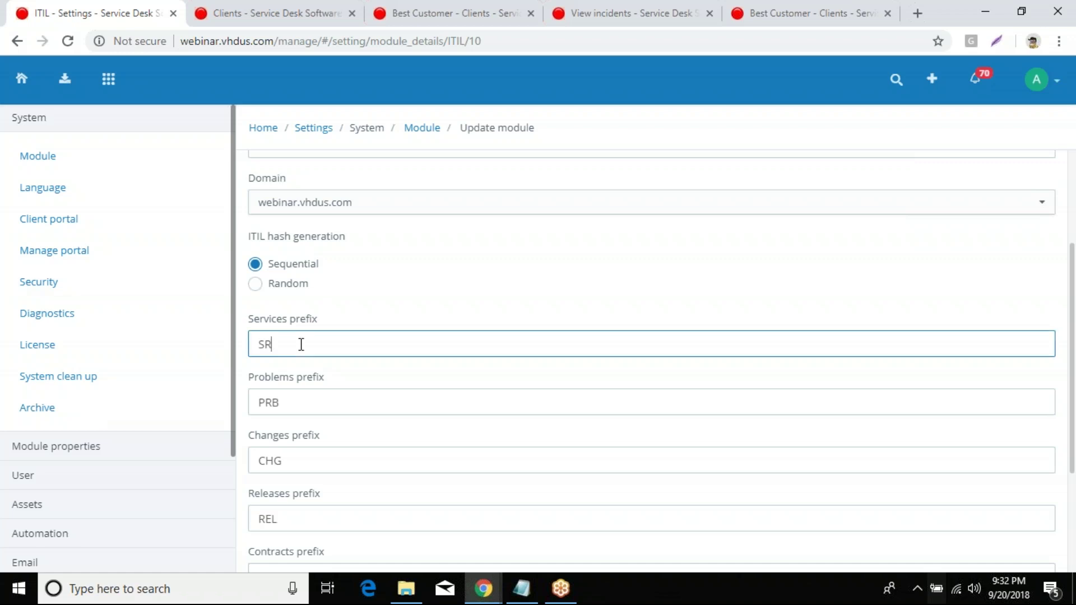
pyautogui.press('BackSpace')
pyautogui.press('BackSpace')
pyautogui.write('SERV')
pyautogui.hotkey('ctrl', 'a')
pyautogui.write('SERRES')
pyautogui.scroll(-3, 323, 336)
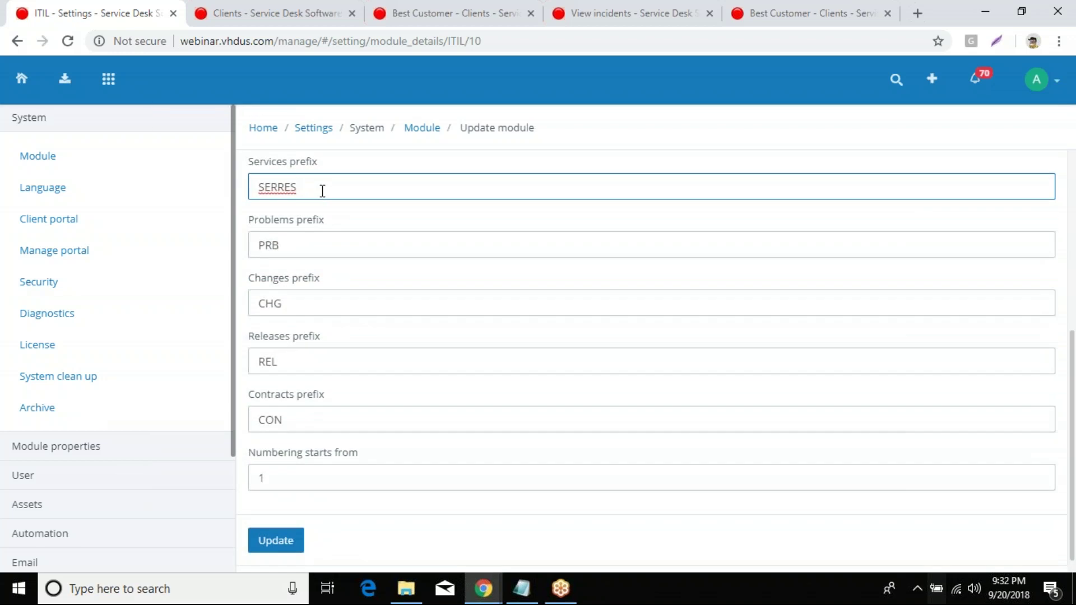
pyautogui.moveTo(322, 190); pyautogui.dragTo(256, 191)
# Step: Open the incident inbox, and return to the Google Slides presentation to show the closing Thank You slide
pyautogui.click(45, 82)
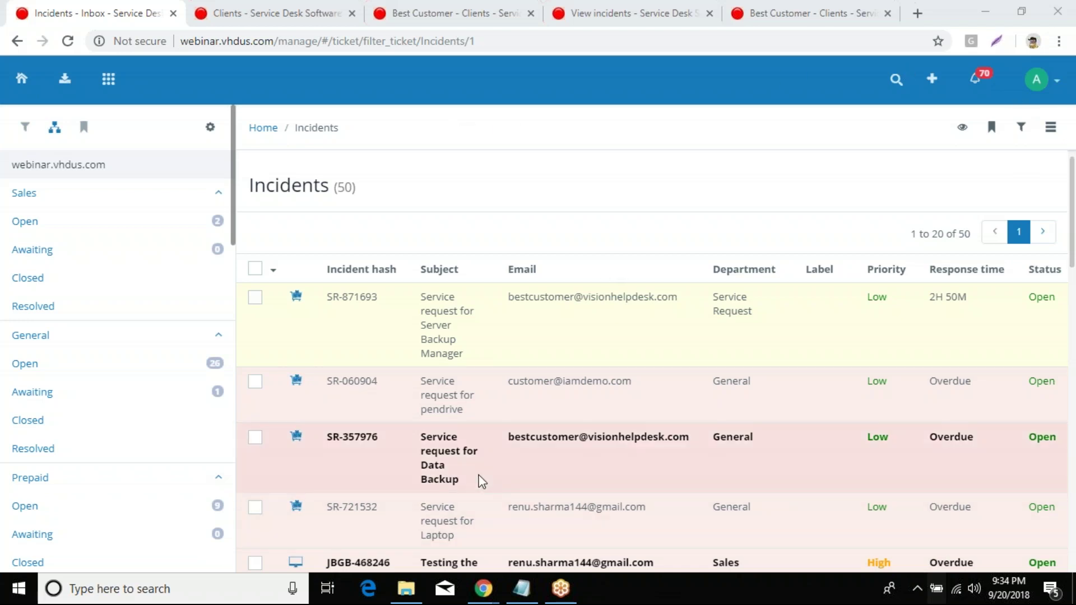
pyautogui.hotkey('alt', 'Tab')
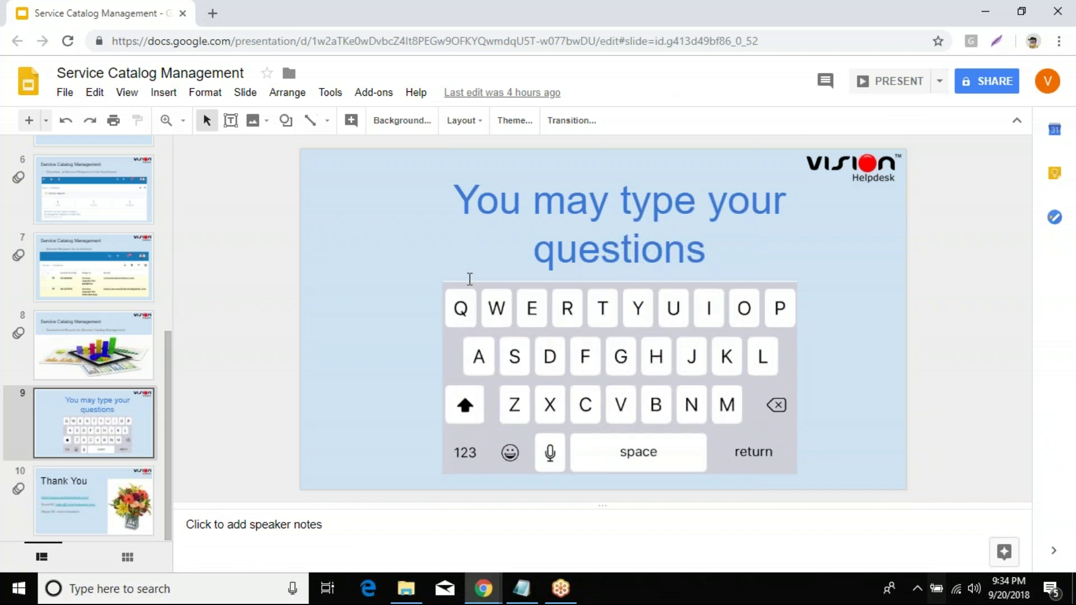
pyautogui.click(112, 504)
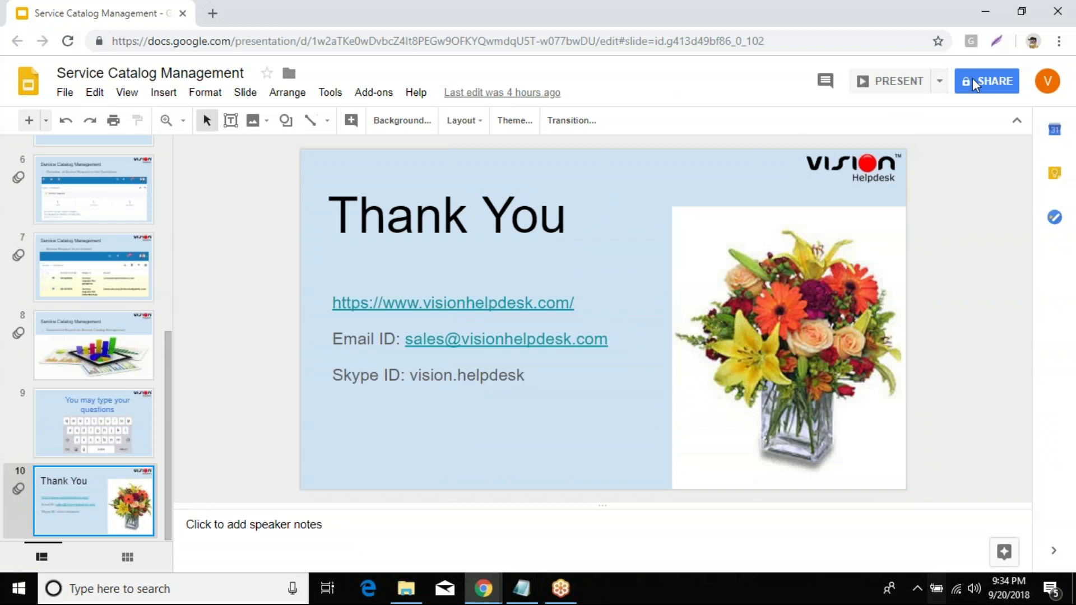